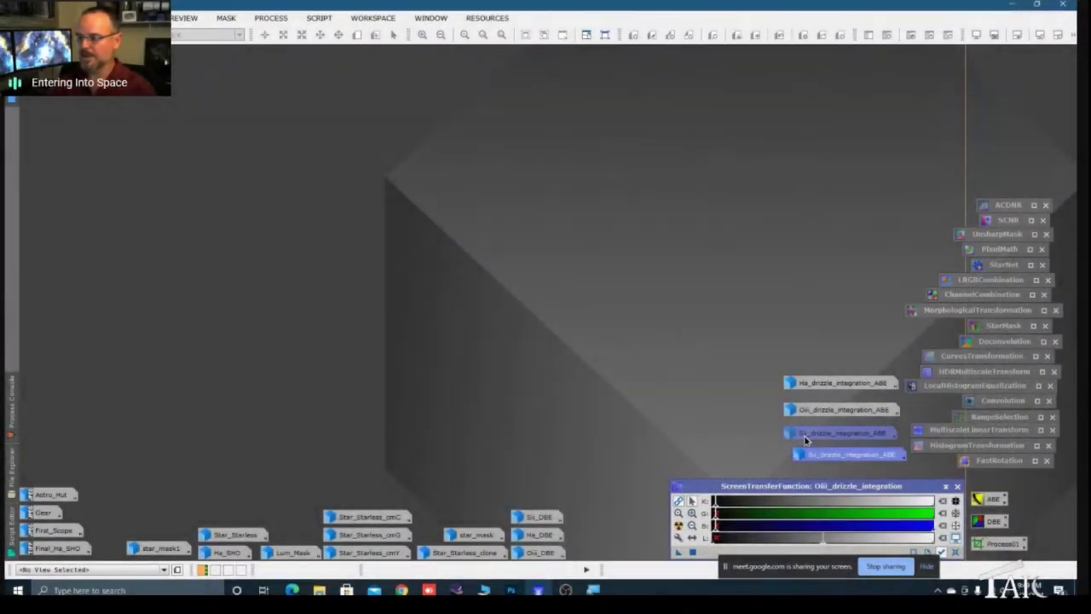
Step: Arrange the Ha, Oiii and Sii drizzle_integration_ABE image icons in a neat column
left_click_drag(804, 440, 808, 435)
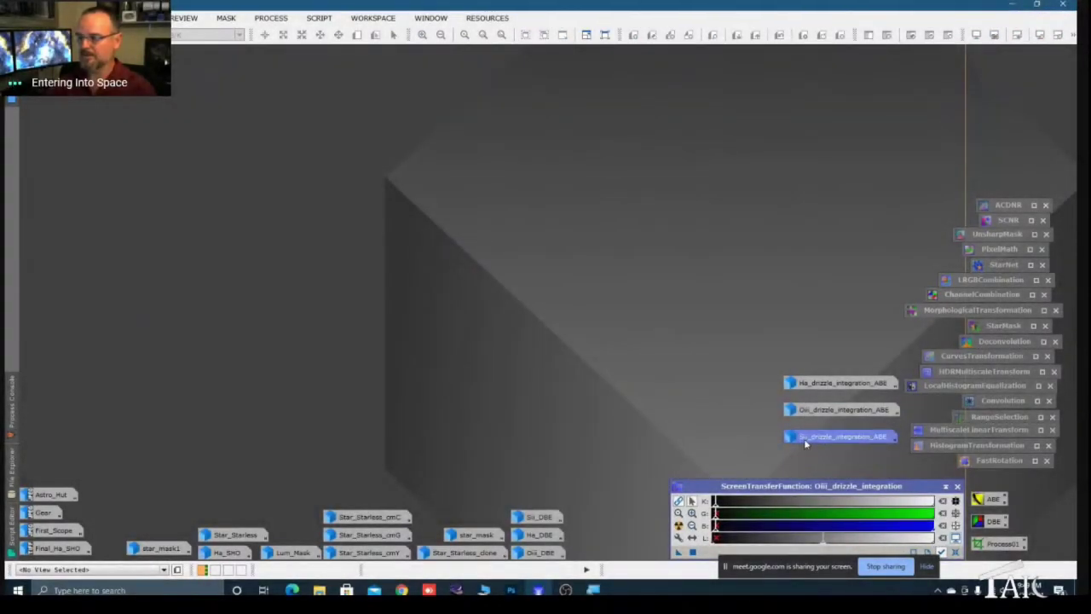
mouse_move(813, 412)
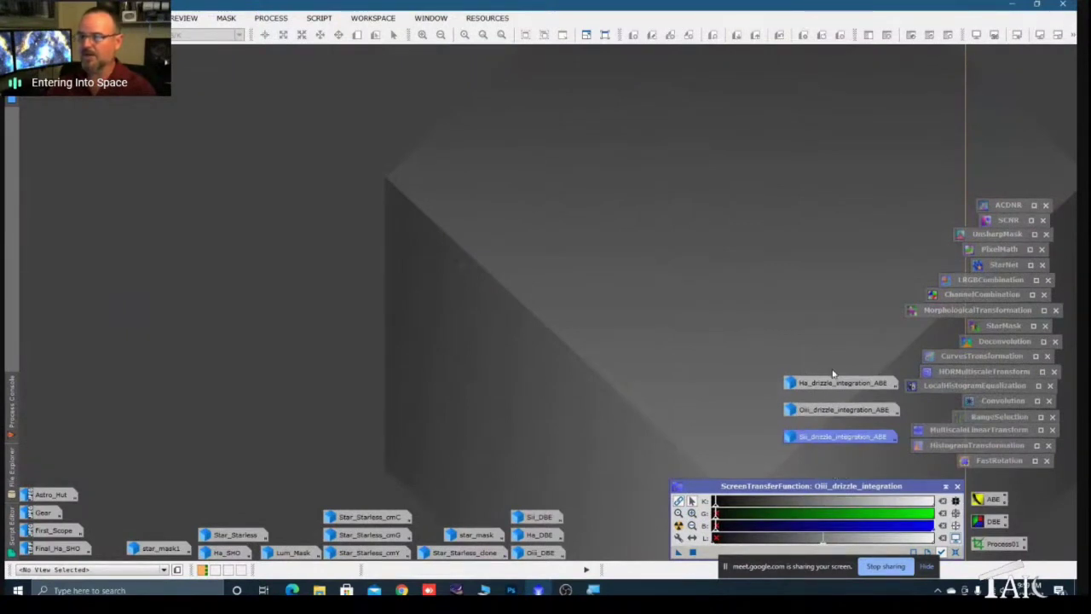
left_click_drag(842, 385, 825, 433)
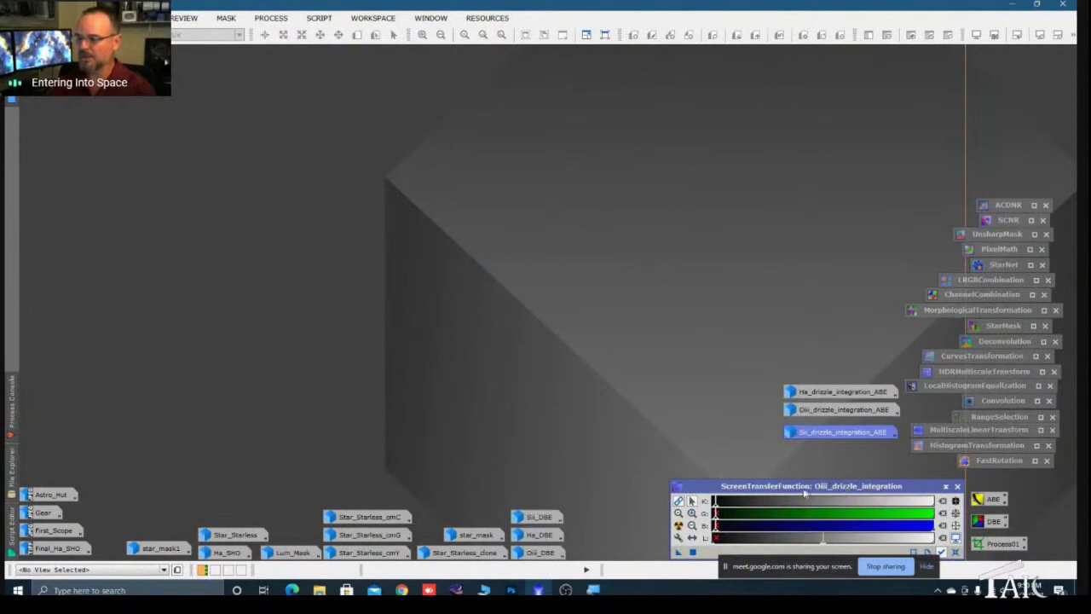
Step: Launch the ScreenTransferFunction process from the full list of processes
left_click(271, 18)
mouse_move(342, 36)
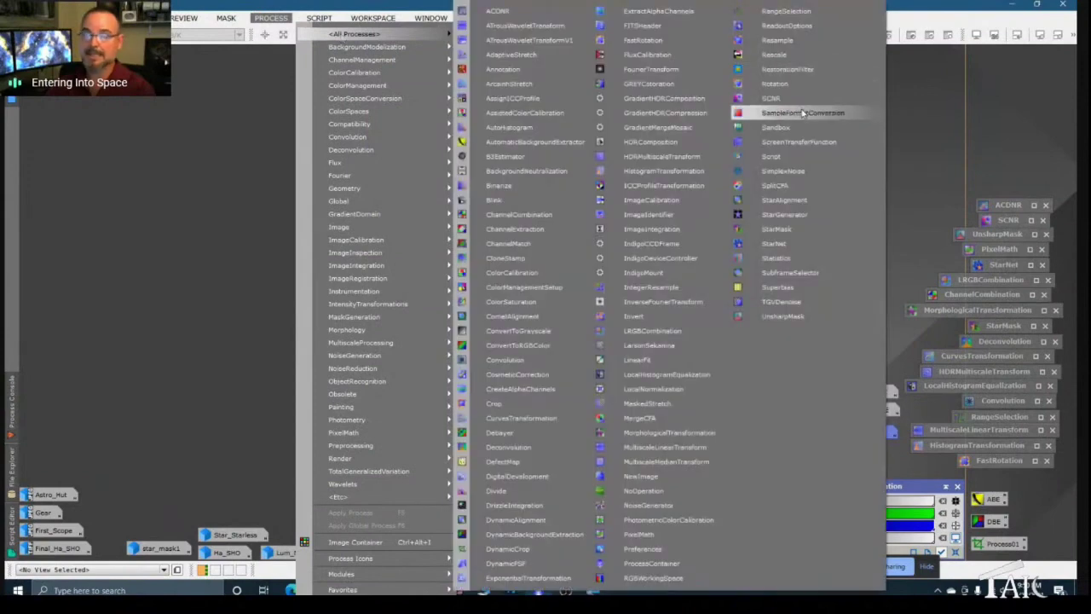
left_click(793, 143)
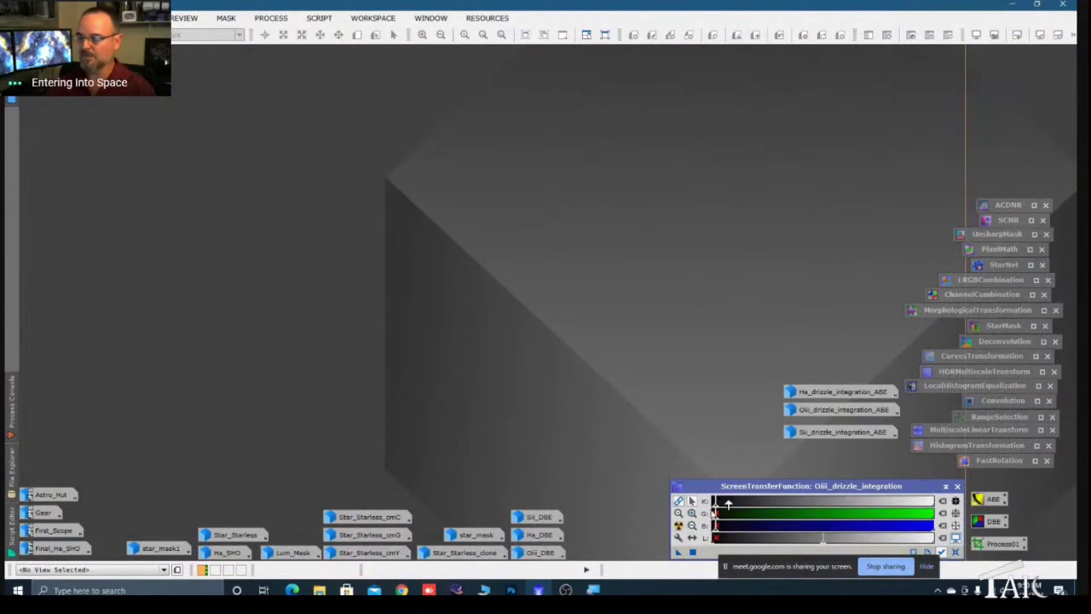
Step: Open the Ha_drizzle_integration_ABE image, remove its screen stretch, reposition its window and apply an auto stretch
double_click(832, 396)
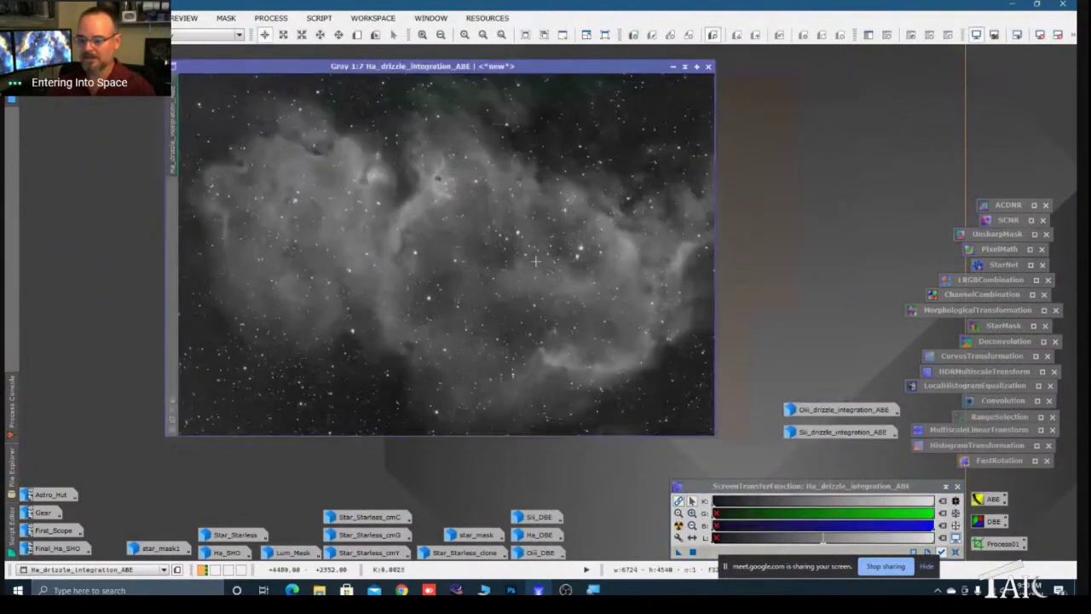
key("ctrl+F12")
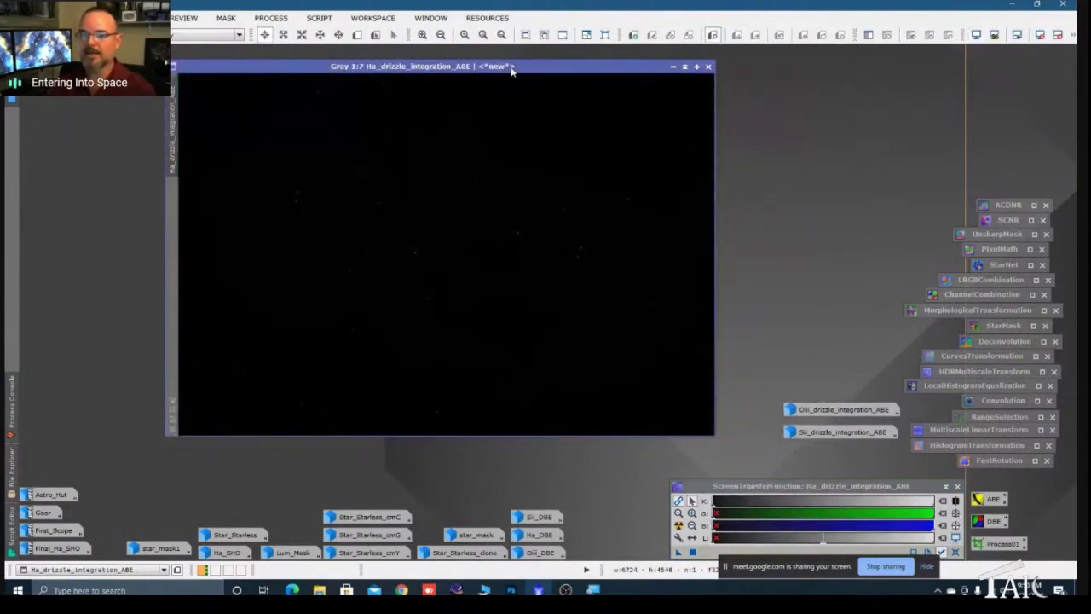
left_click_drag(510, 70, 472, 75)
left_click_drag(680, 440, 687, 446)
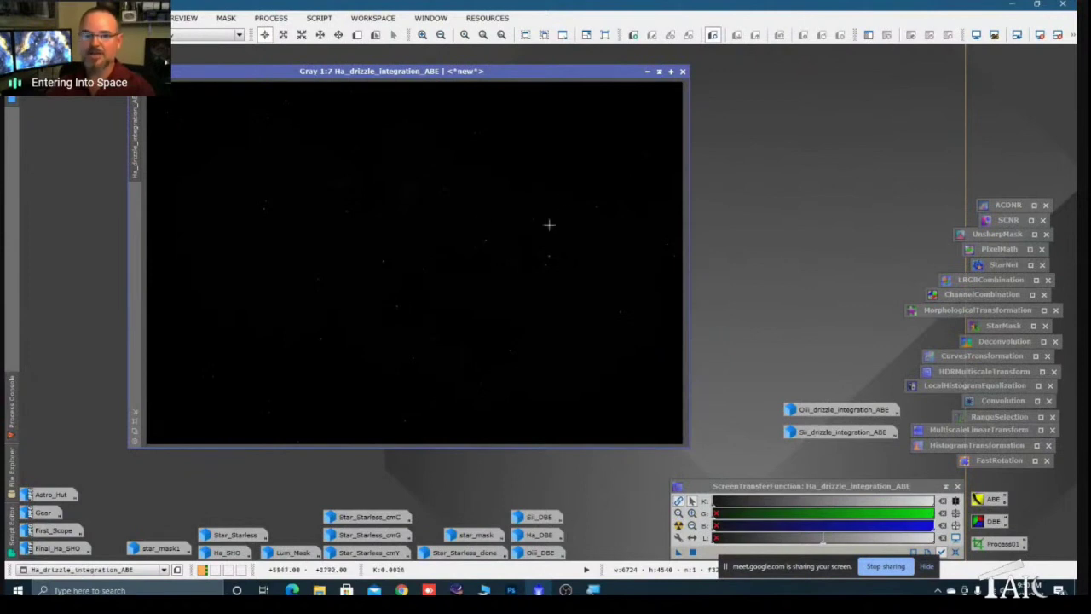
left_click(682, 527)
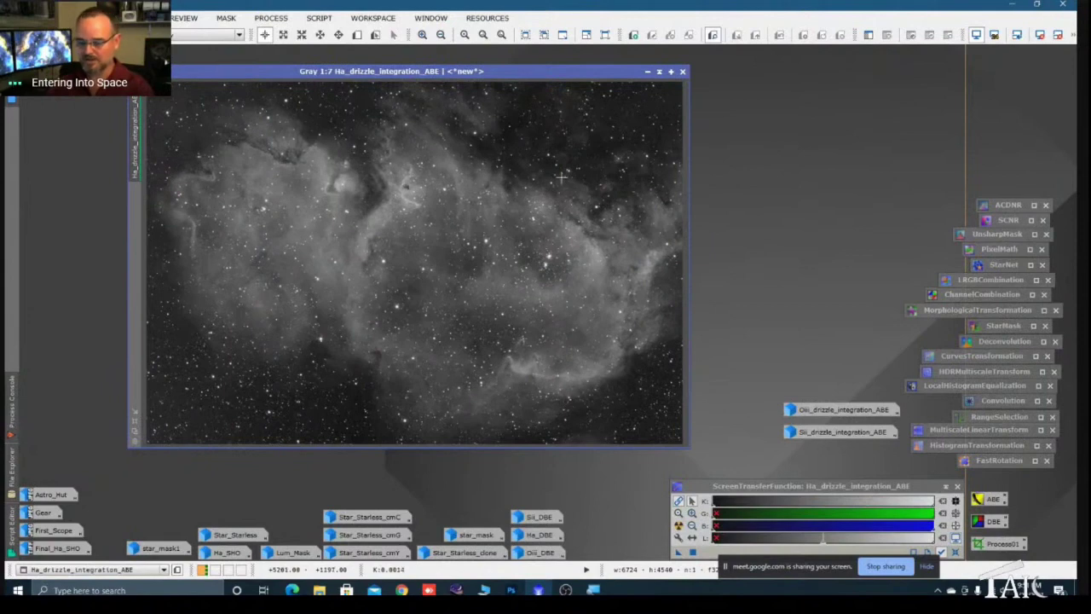
Step: Switch the Ha image's screen stretch off, auto-stretch it again and minimize the image
key("ctrl+F12")
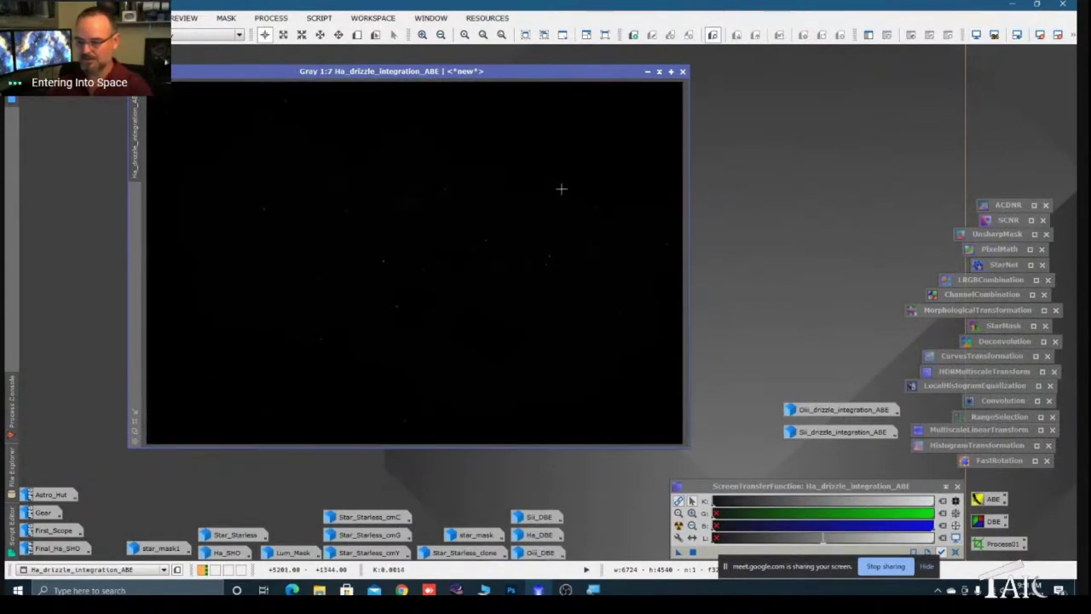
key("ctrl+a")
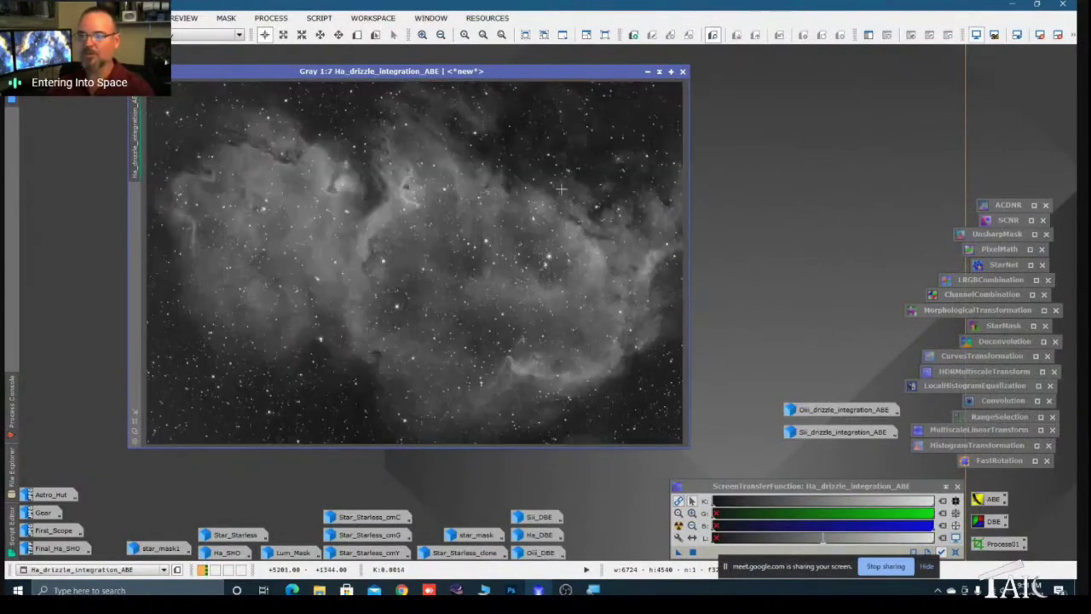
left_click(647, 71)
left_click(823, 410)
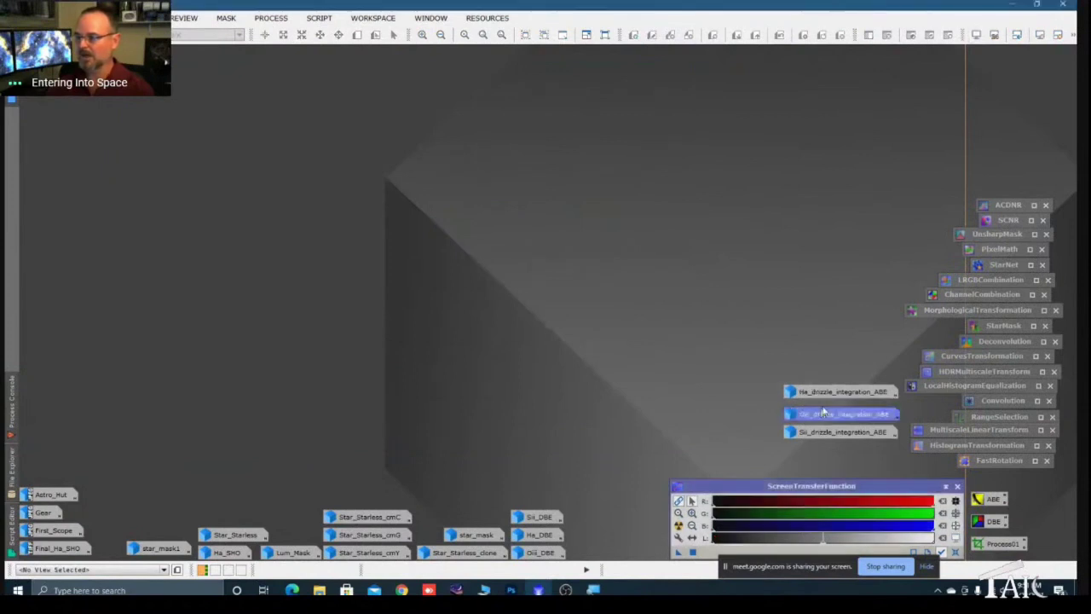
left_click_drag(825, 406, 823, 401)
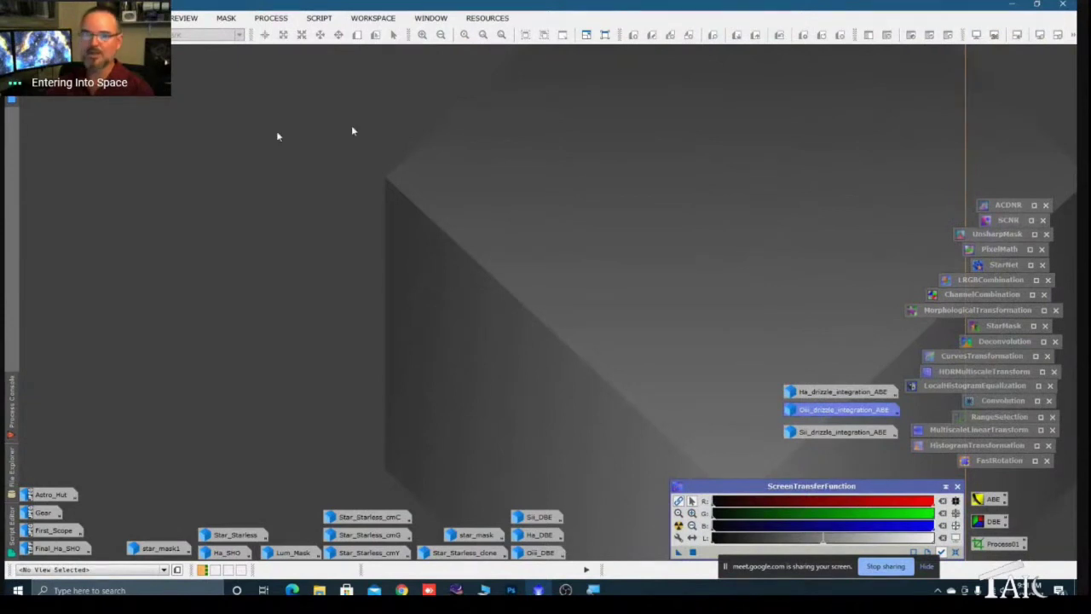
left_click(19, 17)
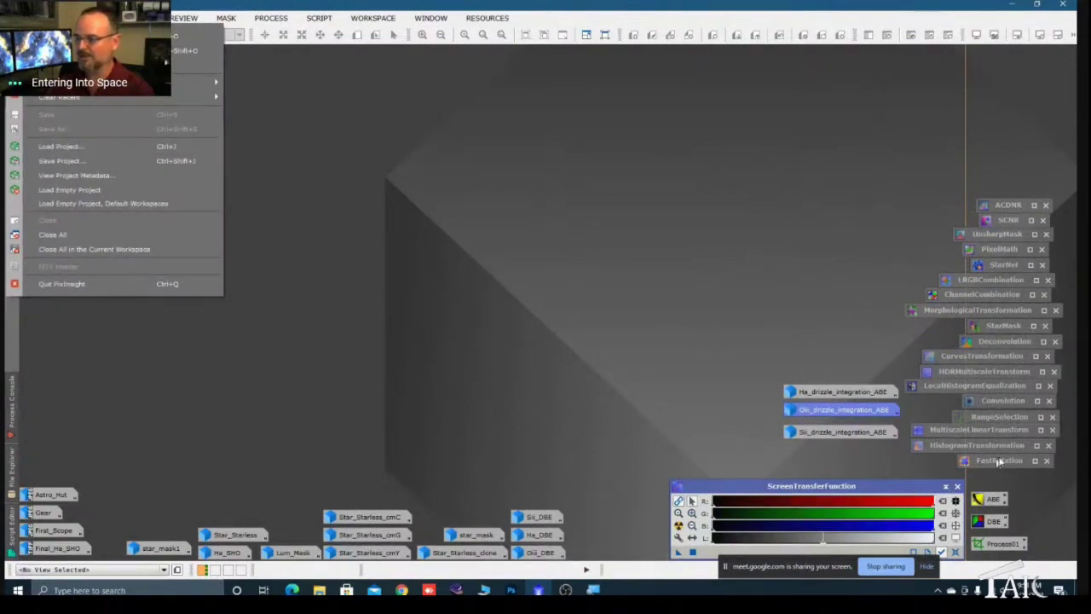
left_click(591, 332)
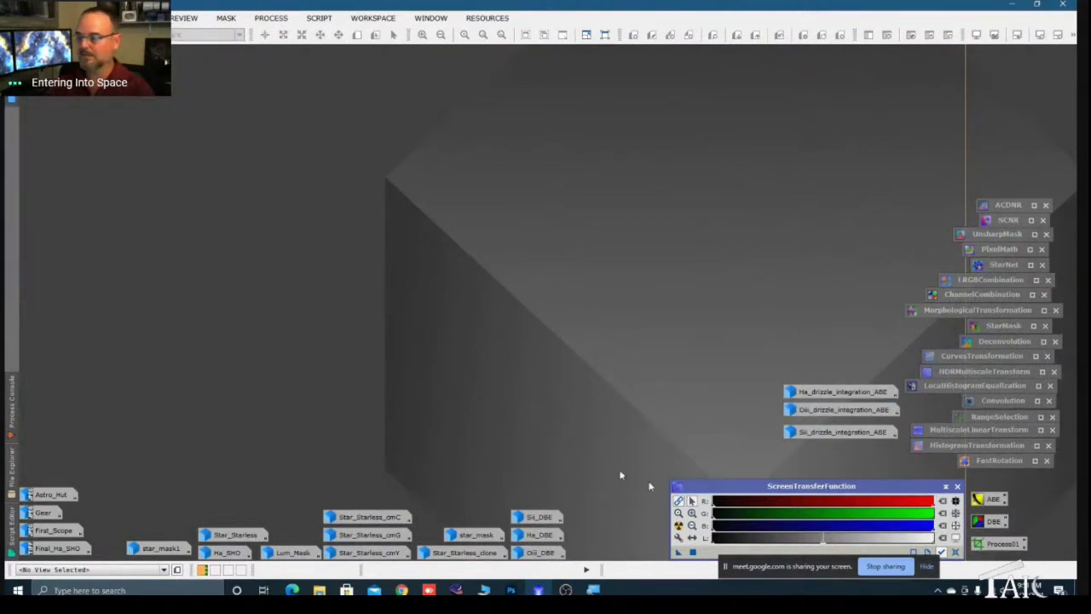
left_click(831, 416)
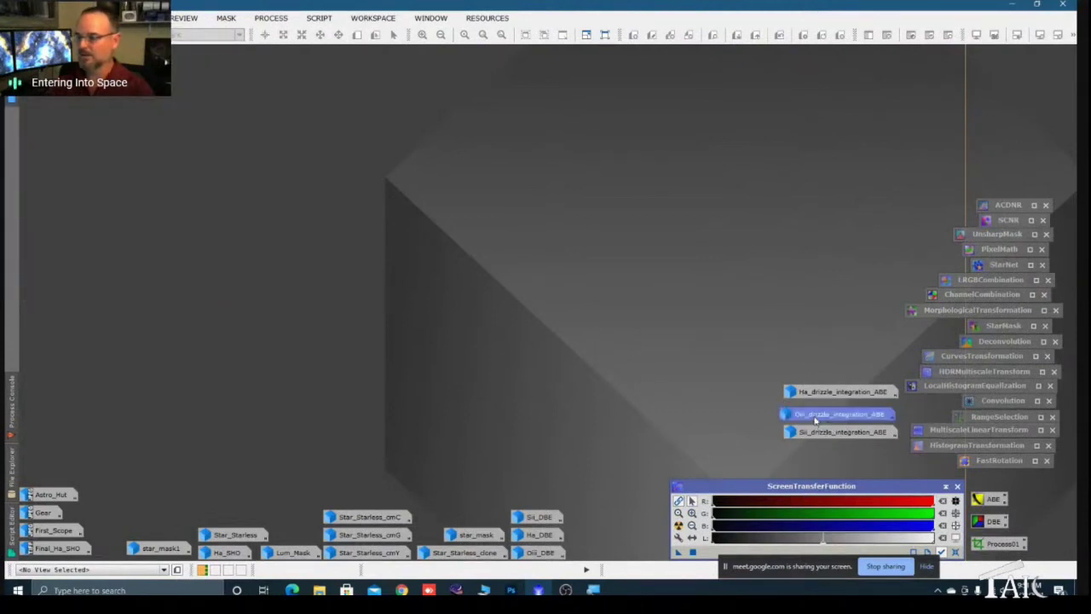
left_click_drag(816, 420, 820, 415)
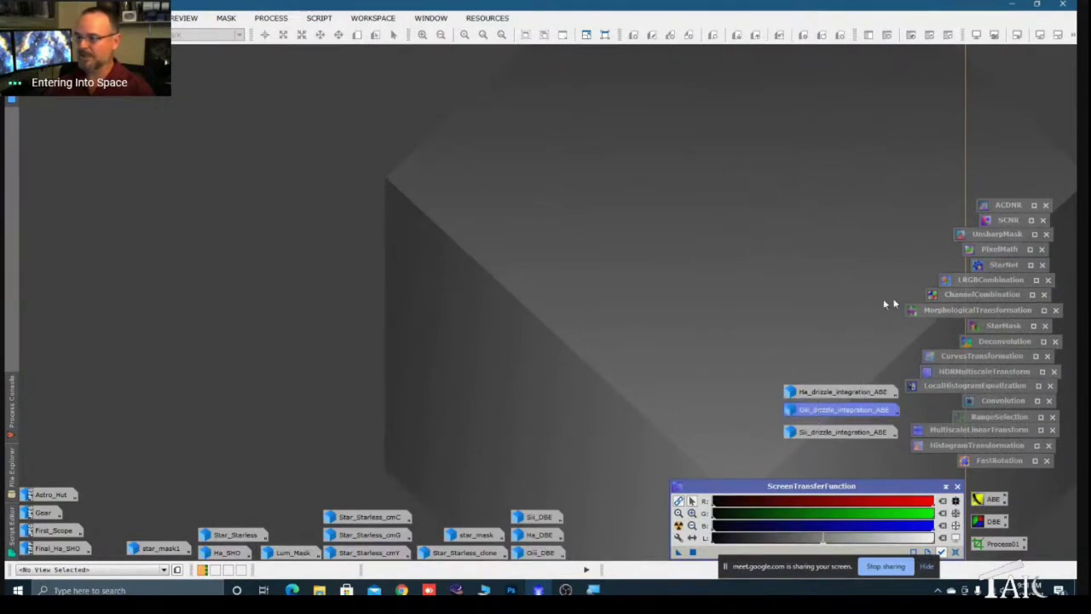
Step: Reset ChannelCombination and combine Sii_drizzle_integration_ABE as R, Ha_drizzle_integration_ABE as G and Oiii_drizzle_integration_ABE as B into a new RGB image
double_click(987, 298)
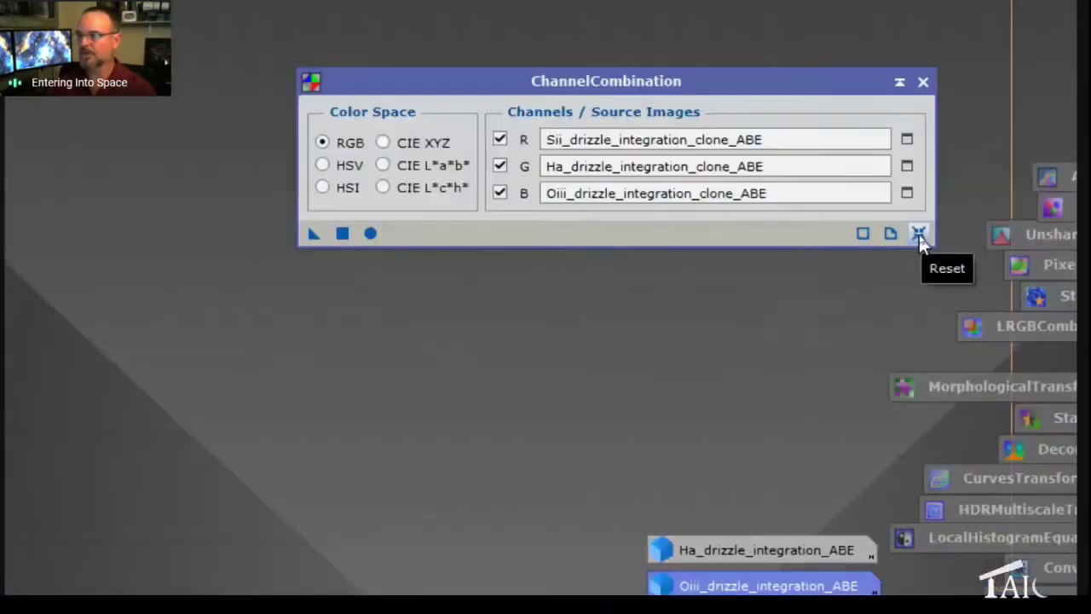
left_click(919, 233)
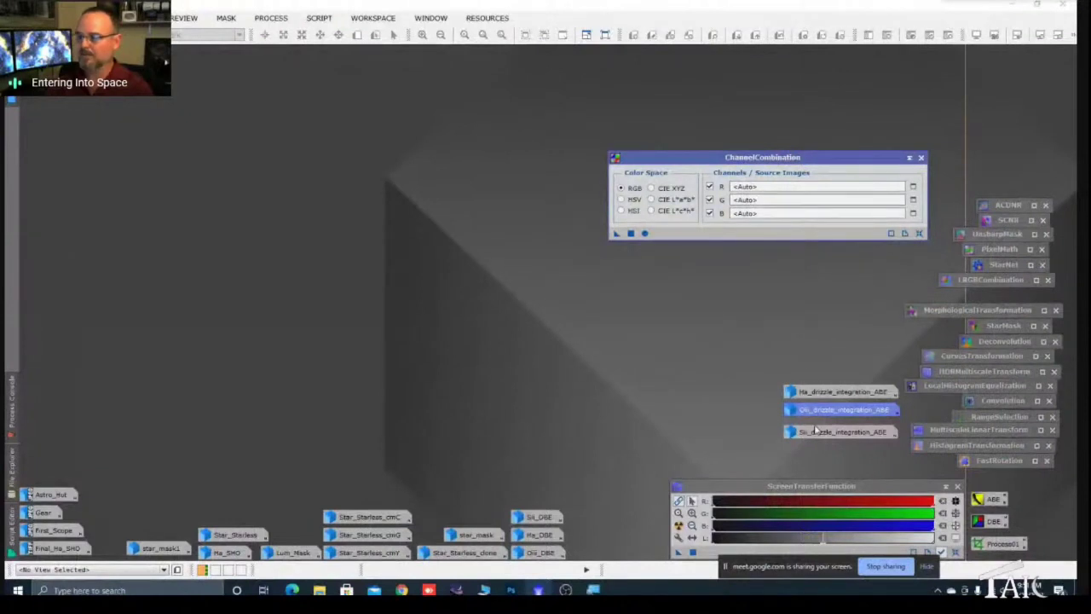
mouse_move(814, 435)
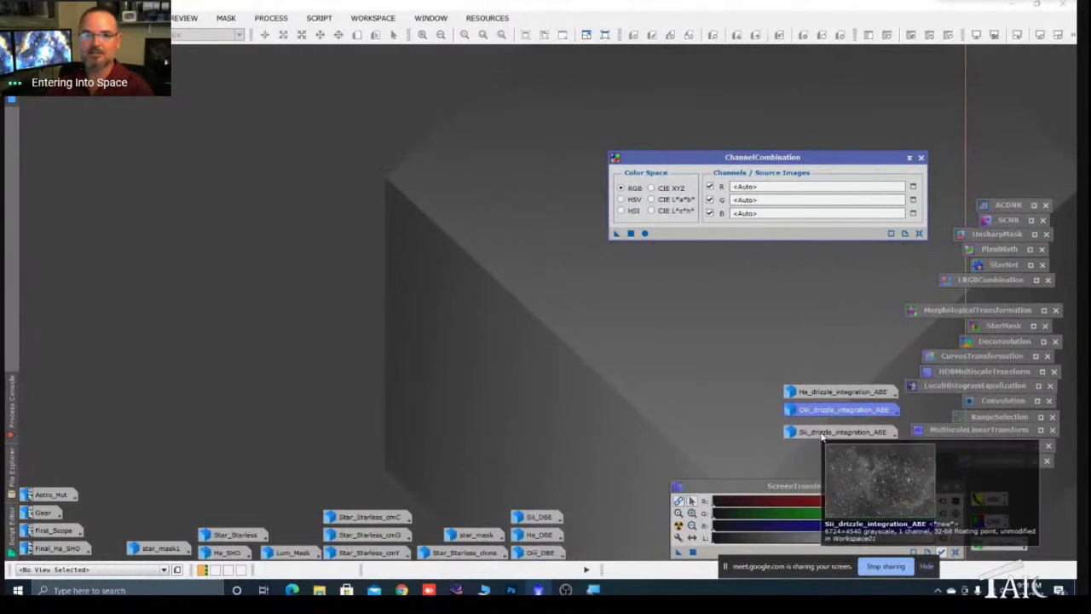
left_click_drag(822, 436, 795, 186)
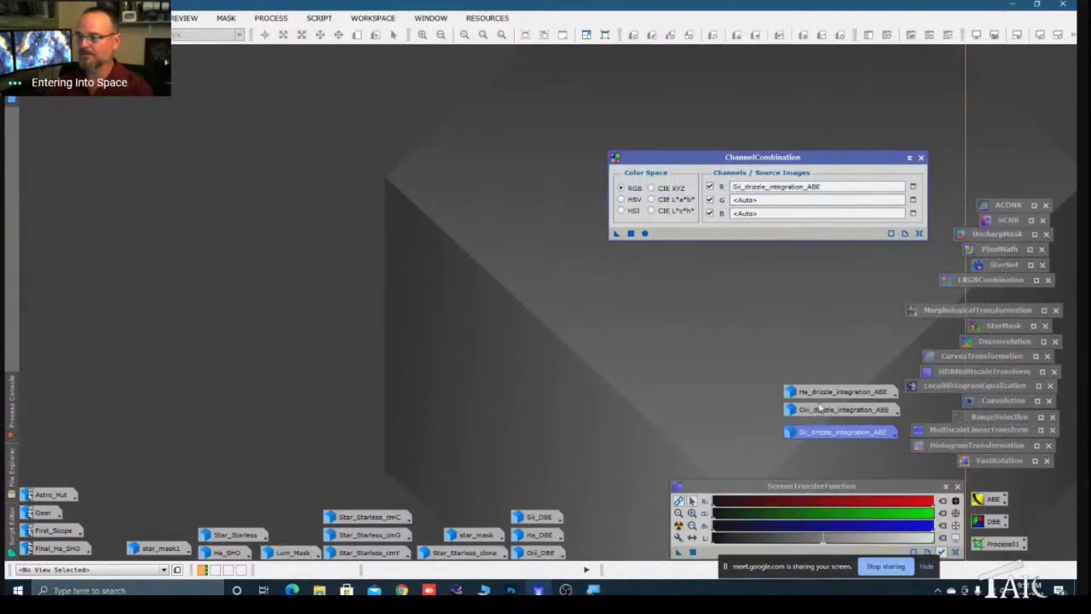
left_click_drag(817, 392, 776, 201)
left_click_drag(814, 415, 778, 213)
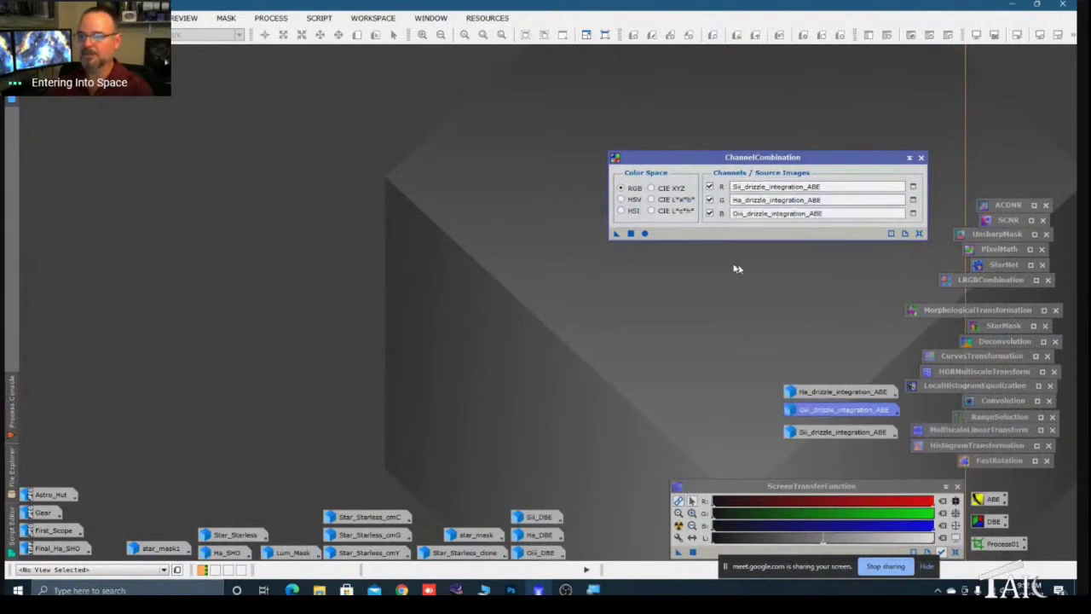
left_click(645, 234)
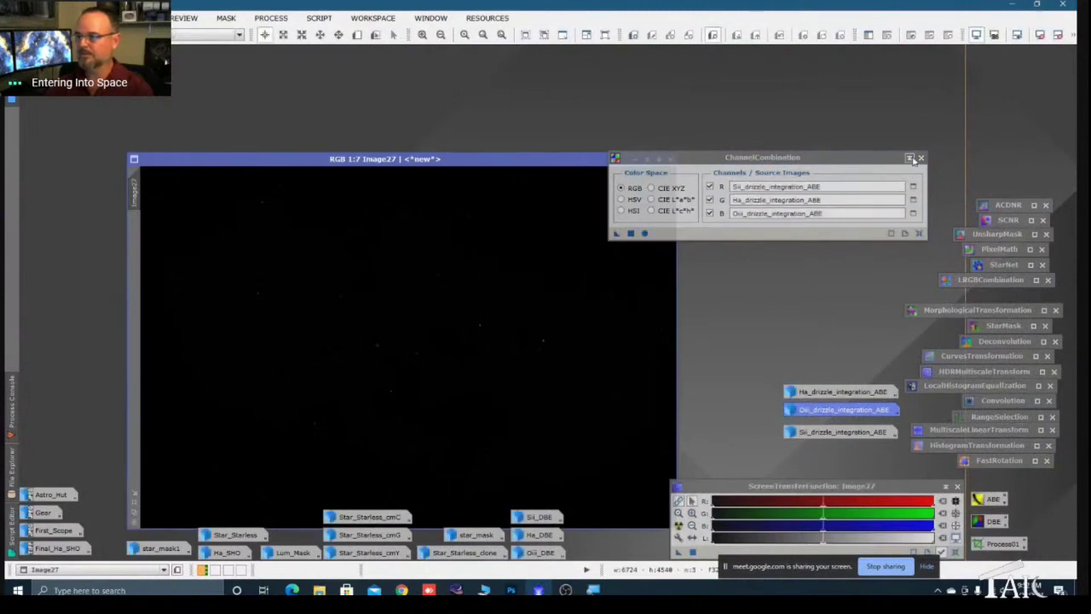
Step: Clear the workspace by minimizing ChannelCombination and moving the three source icons and the new RGB image window apart
left_click(910, 158)
left_click_drag(811, 383, 842, 430)
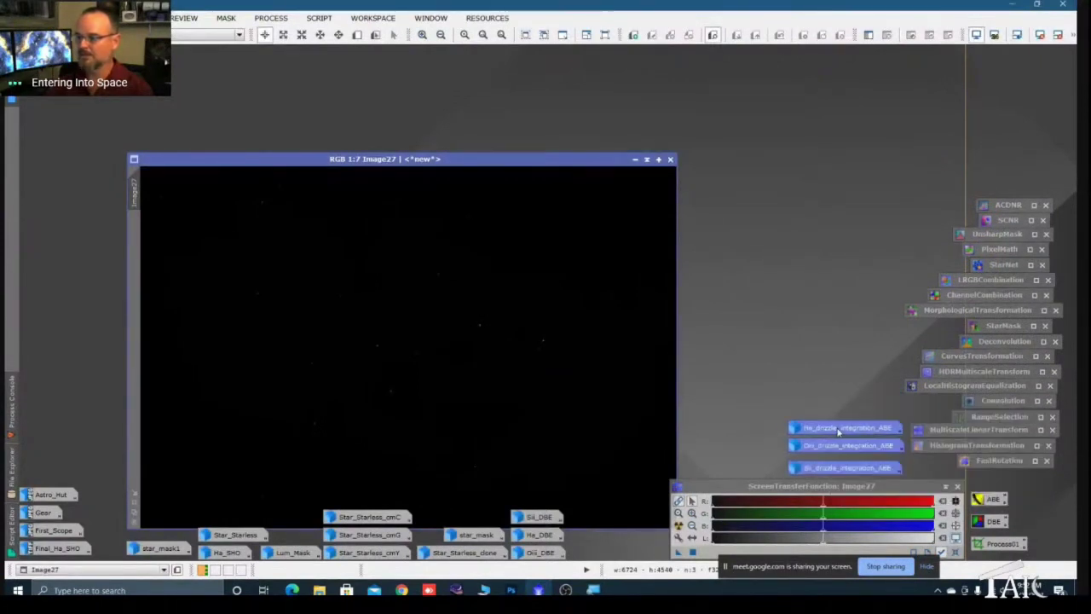
left_click_drag(578, 164, 553, 66)
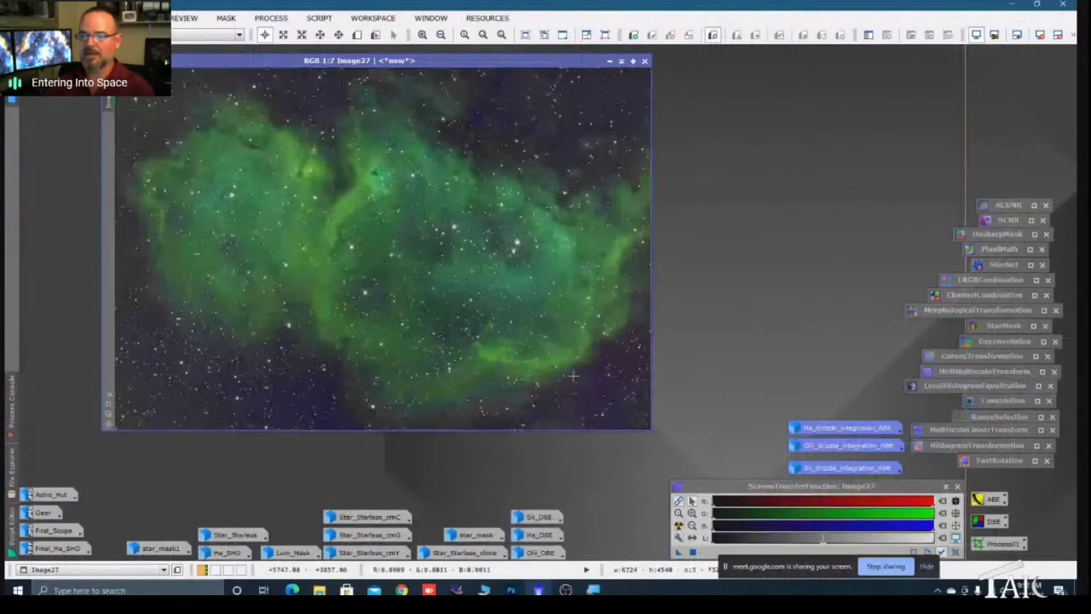
left_click_drag(332, 61, 328, 68)
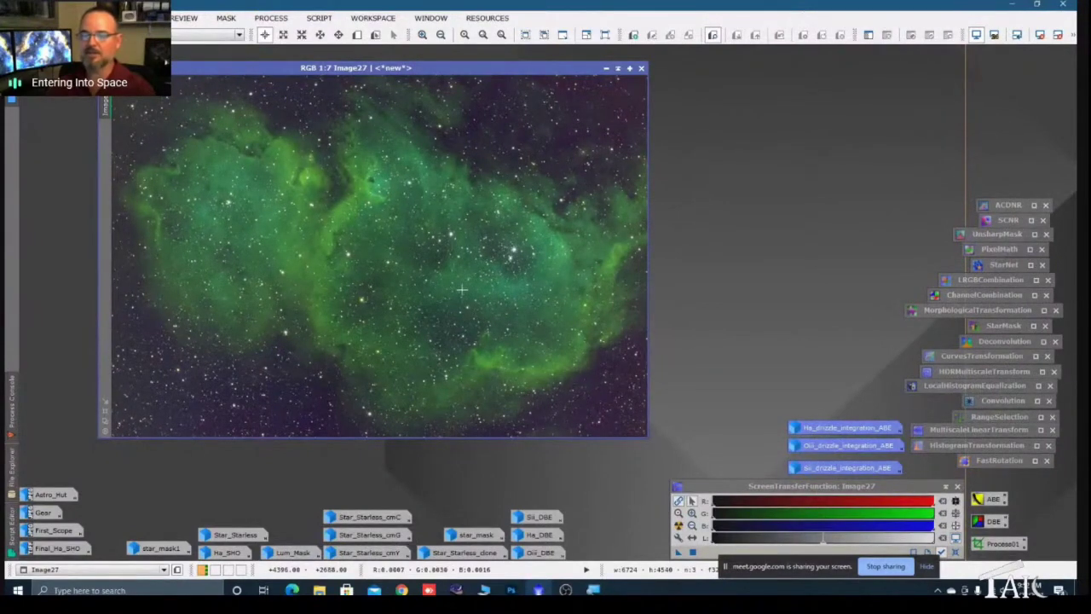
Step: Unlink the RGB channels in ScreenTransferFunction and auto-stretch the combined image
left_click(679, 501)
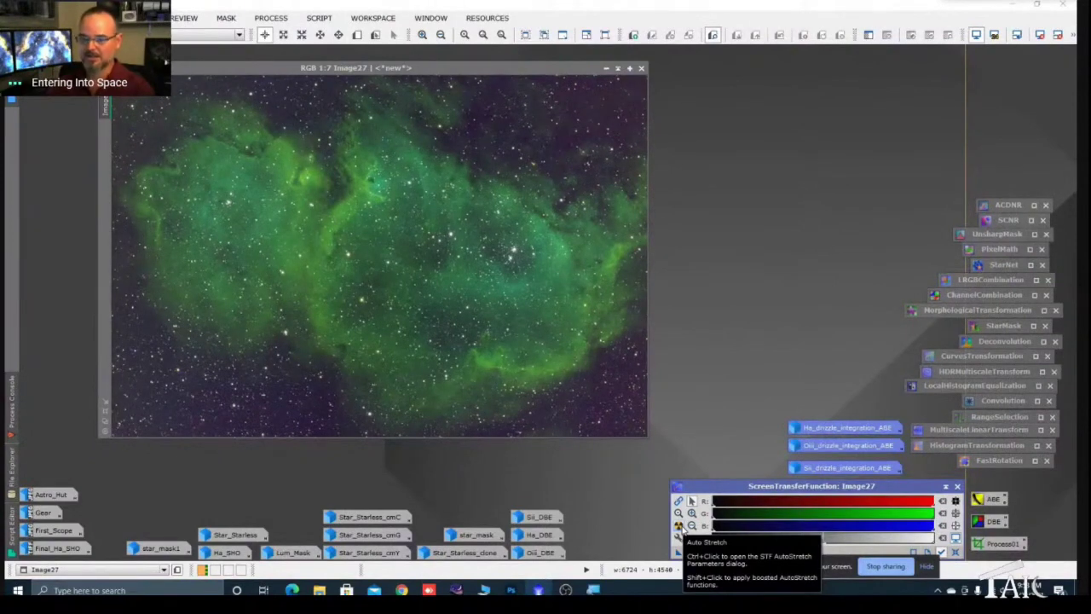
left_click(680, 527)
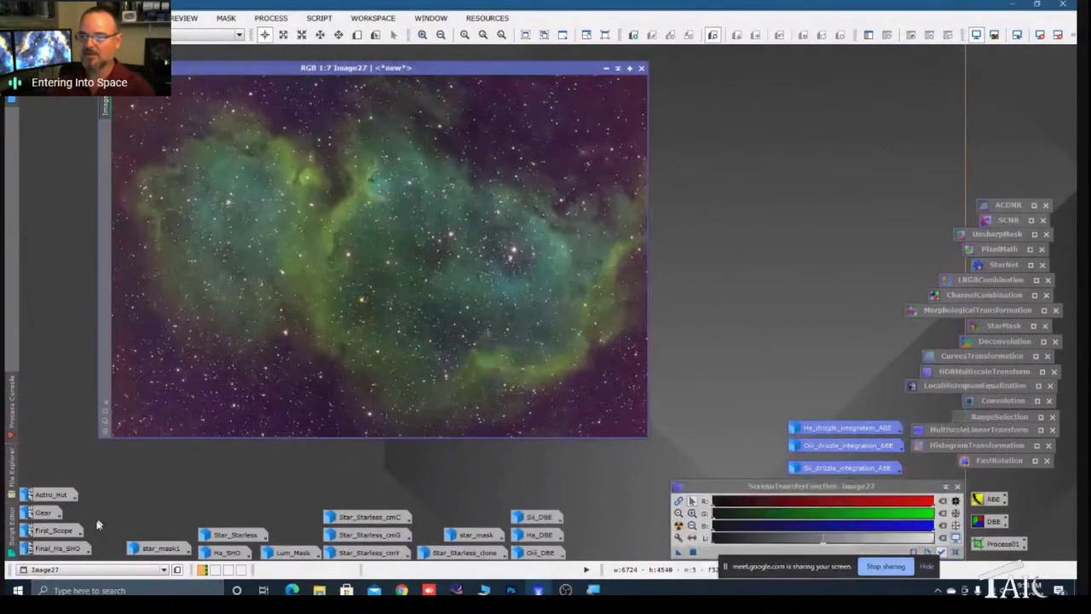
Step: View the finished Final_Ha_SHO image for colour comparison and minimize it again
double_click(57, 548)
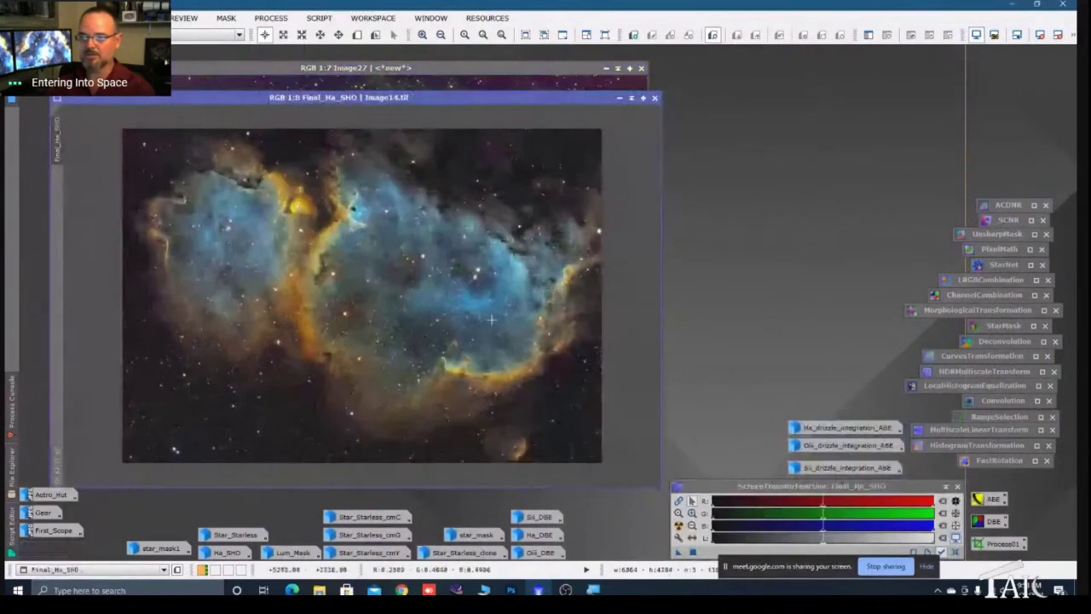
left_click(618, 98)
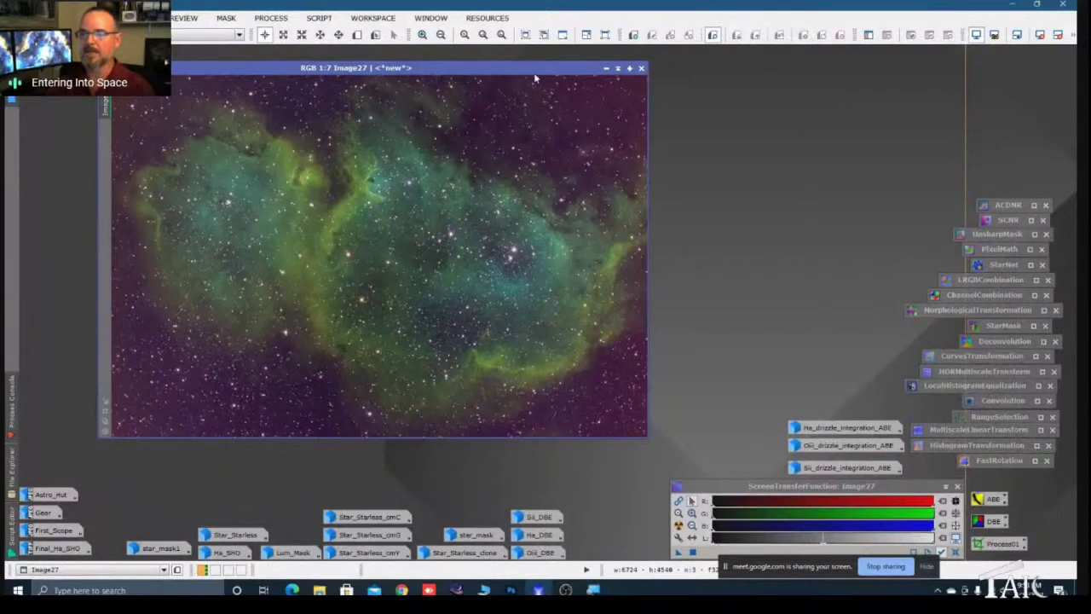
Step: Remove the combined image's screen stretch to inspect the linear data, reapply the unlinked auto stretch and slightly enlarge the window
left_click_drag(535, 77, 516, 78)
key("ctrl+F12")
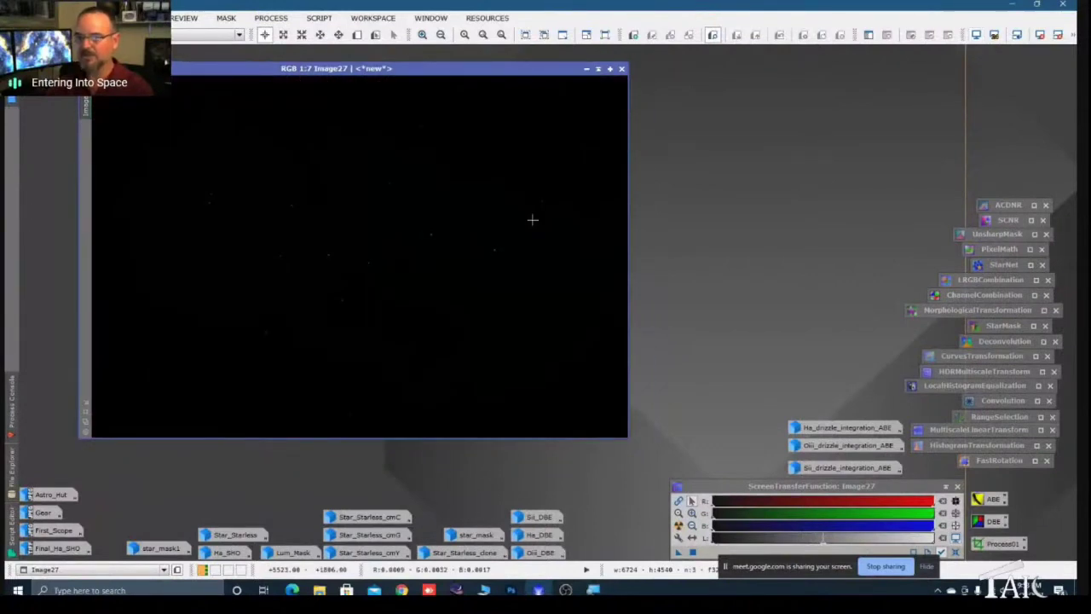
left_click(679, 528)
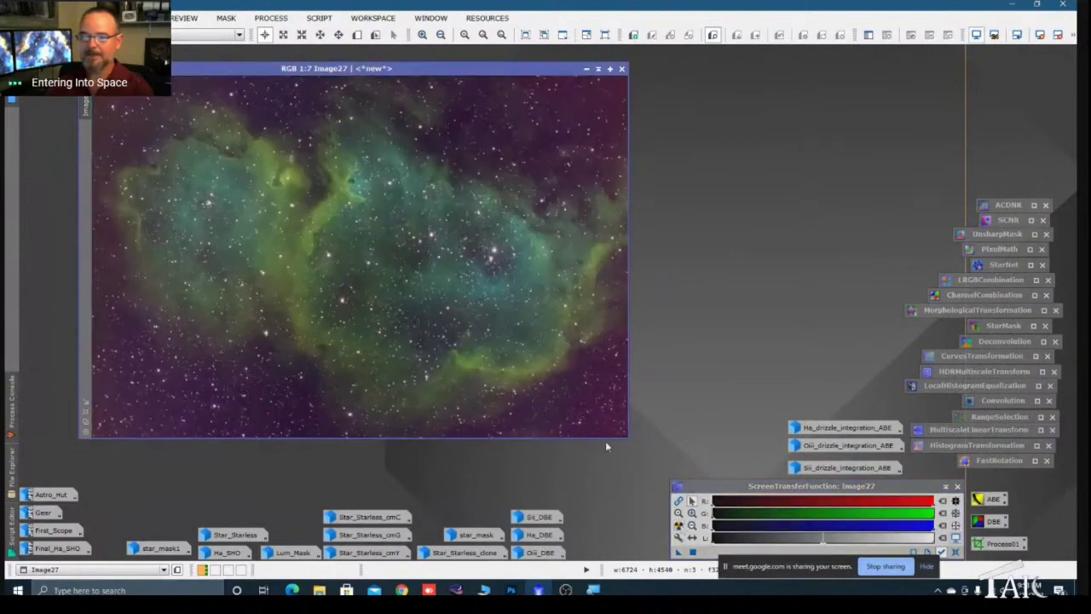
scroll(403, 336, "down", 1)
scroll(403, 336, "up", 1)
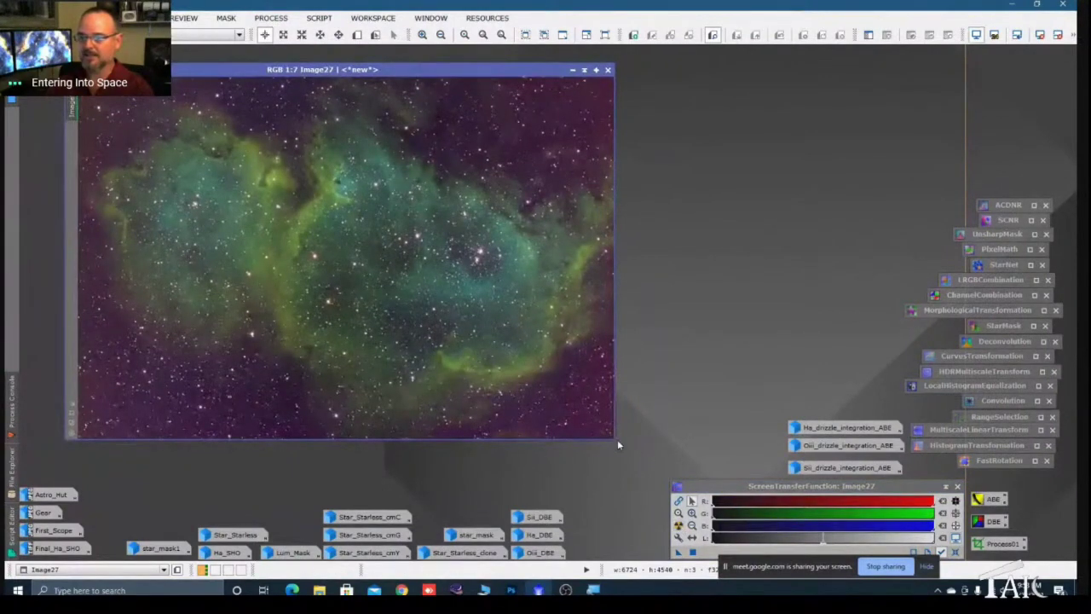
left_click_drag(614, 438, 636, 456)
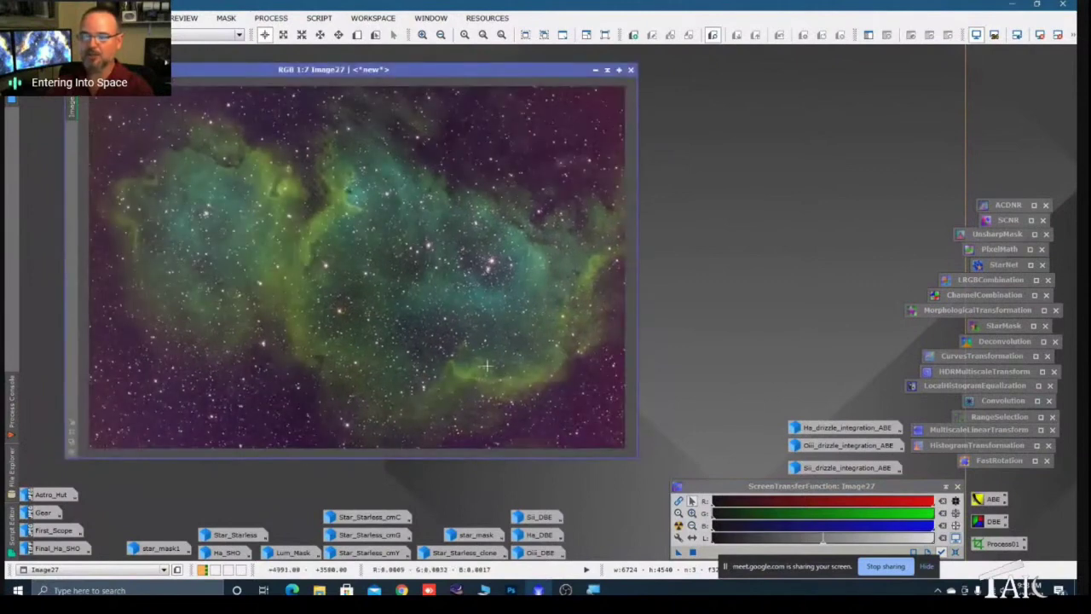
Step: Open HistogramTransformation, reset it to its default values and move it closer to the combined image
double_click(949, 449)
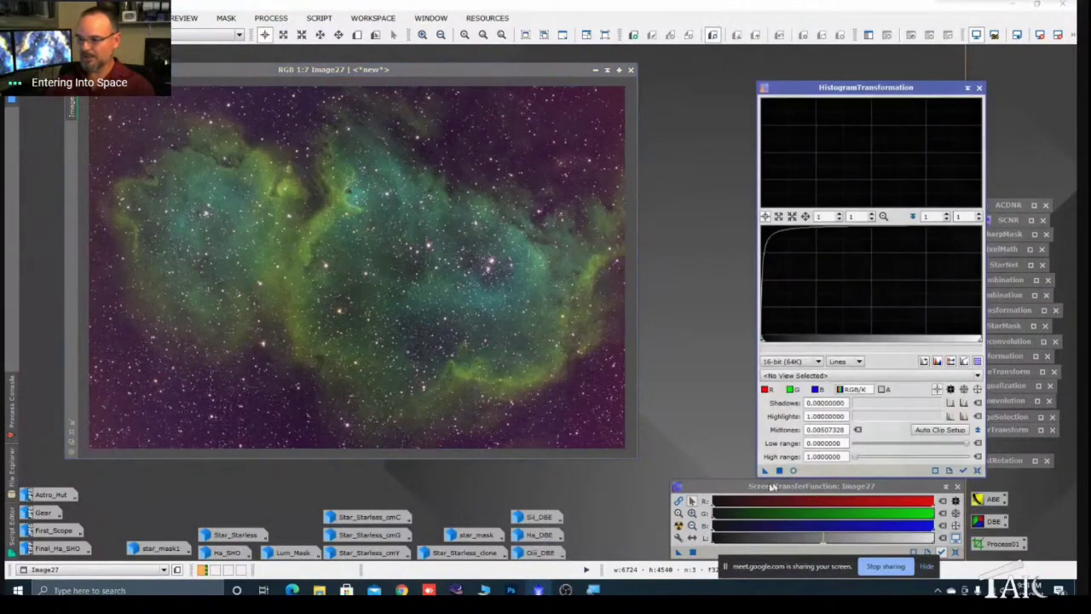
left_click(977, 470)
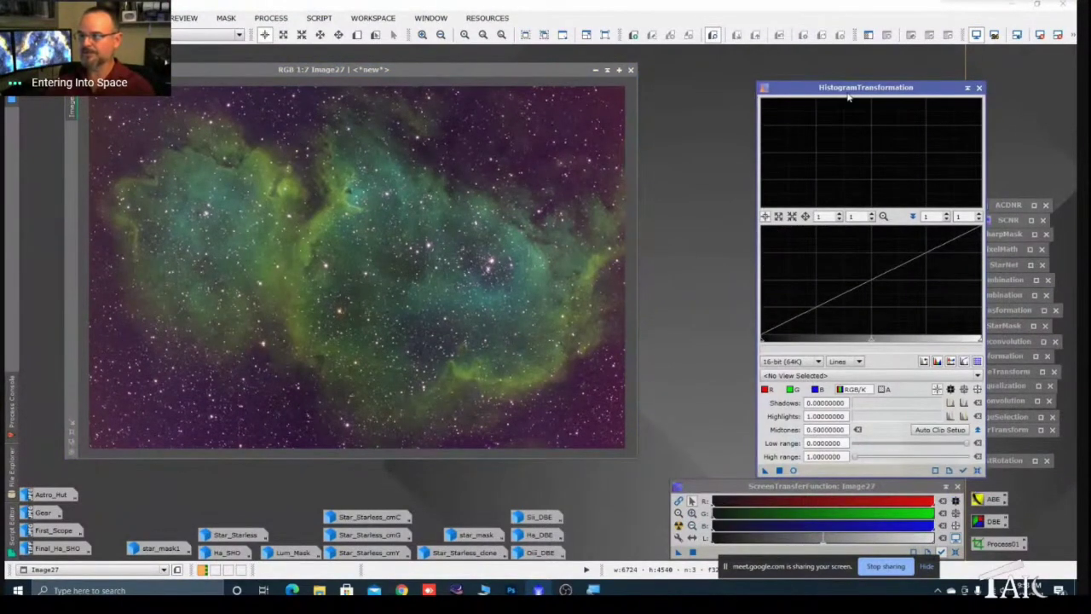
left_click_drag(842, 96, 821, 95)
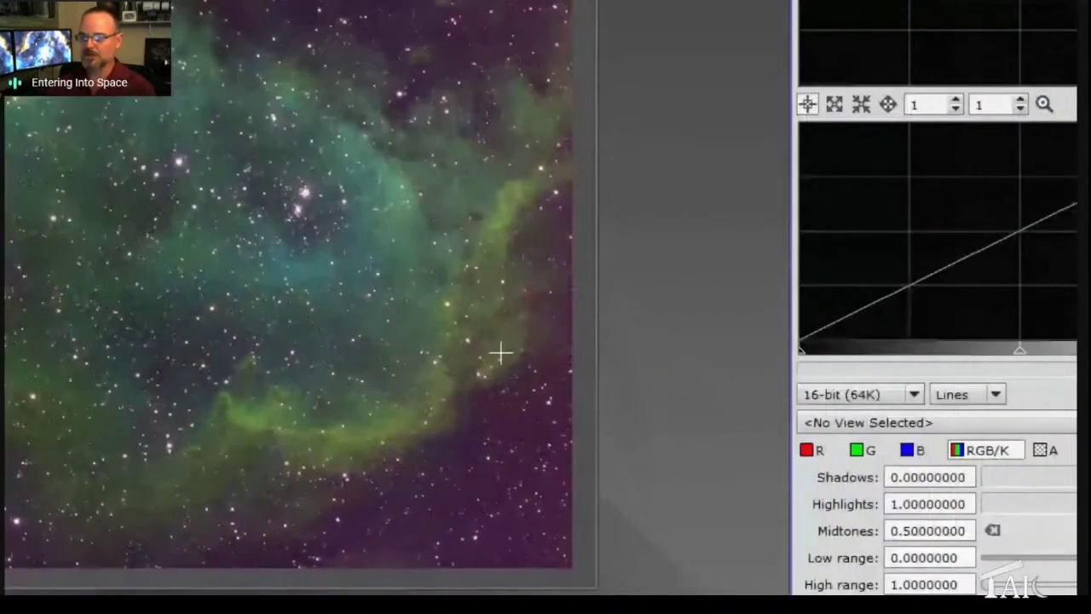
scroll(546, 379, "down", 1)
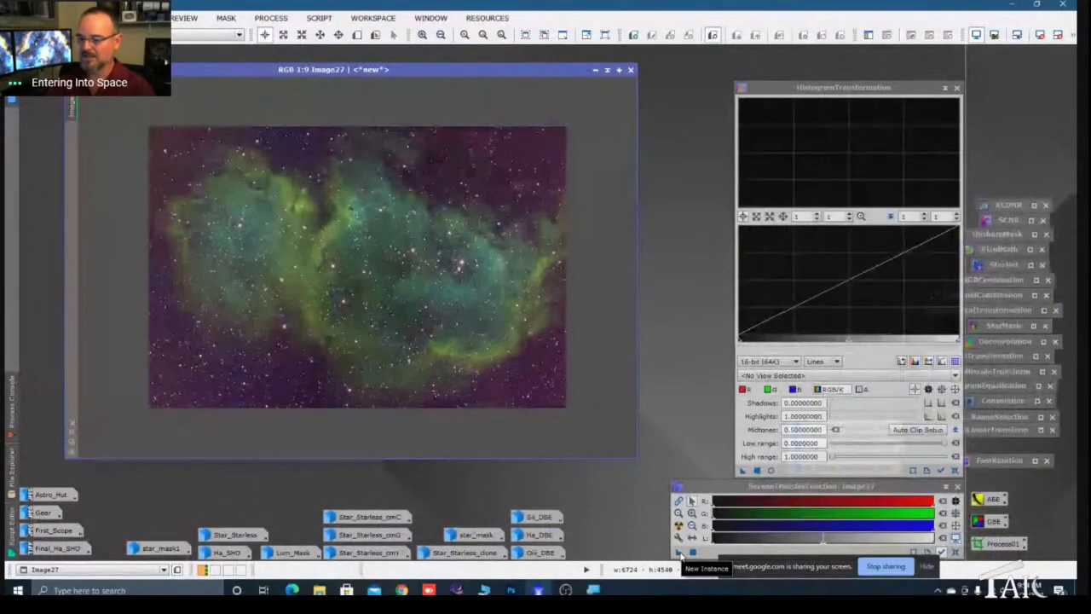
Step: Transfer the screen stretch to HistogramTransformation, turn off the screen stretch, apply the histogram stretch to the combined image and minimize the process
left_click(685, 550)
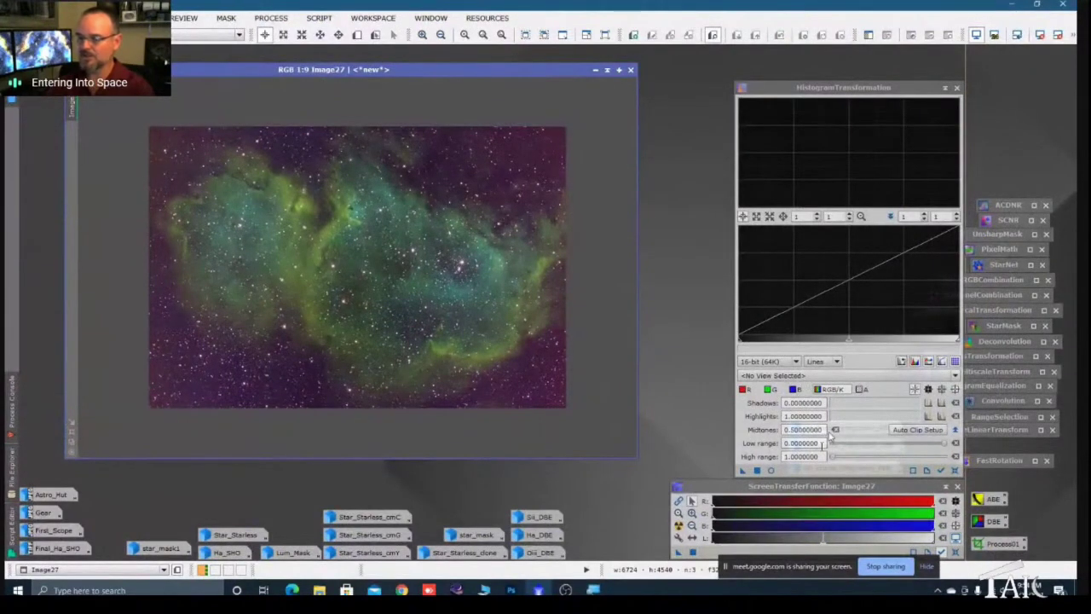
left_click_drag(682, 555, 818, 474)
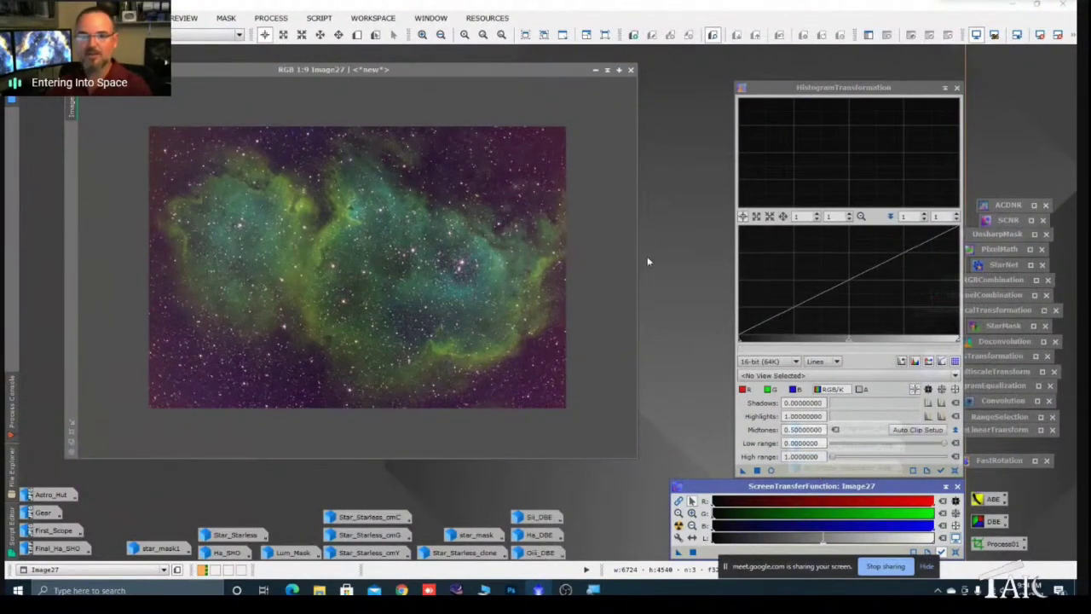
key("ctrl+F12")
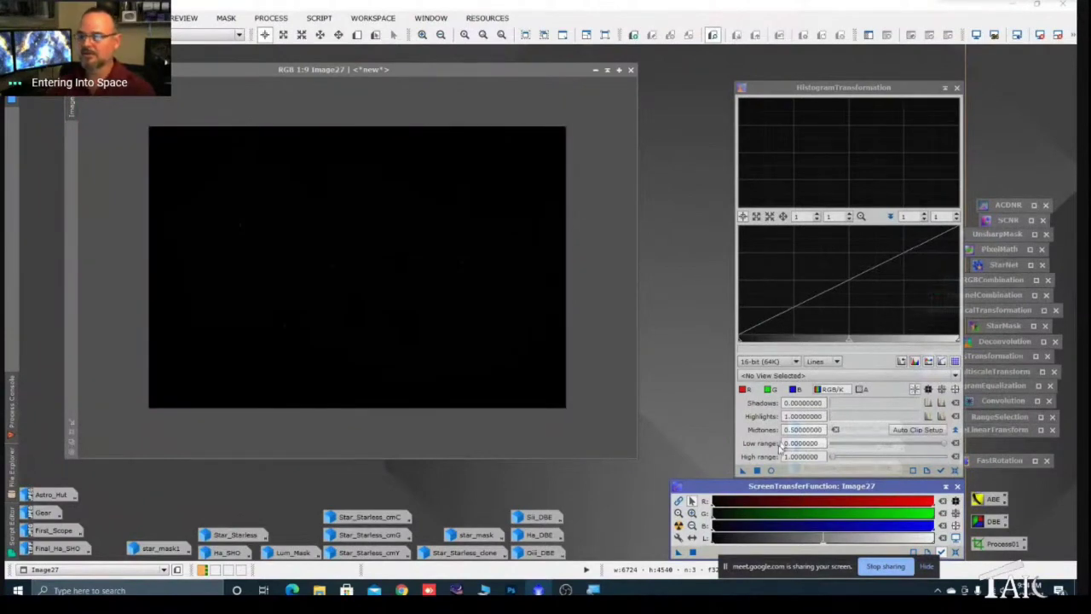
left_click_drag(744, 470, 463, 309)
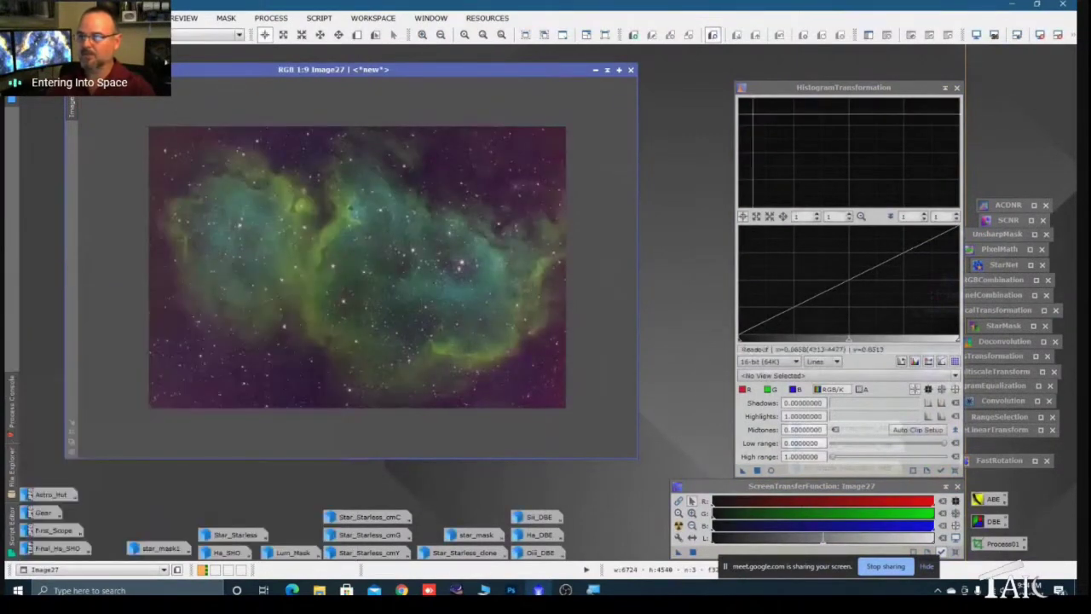
left_click(946, 89)
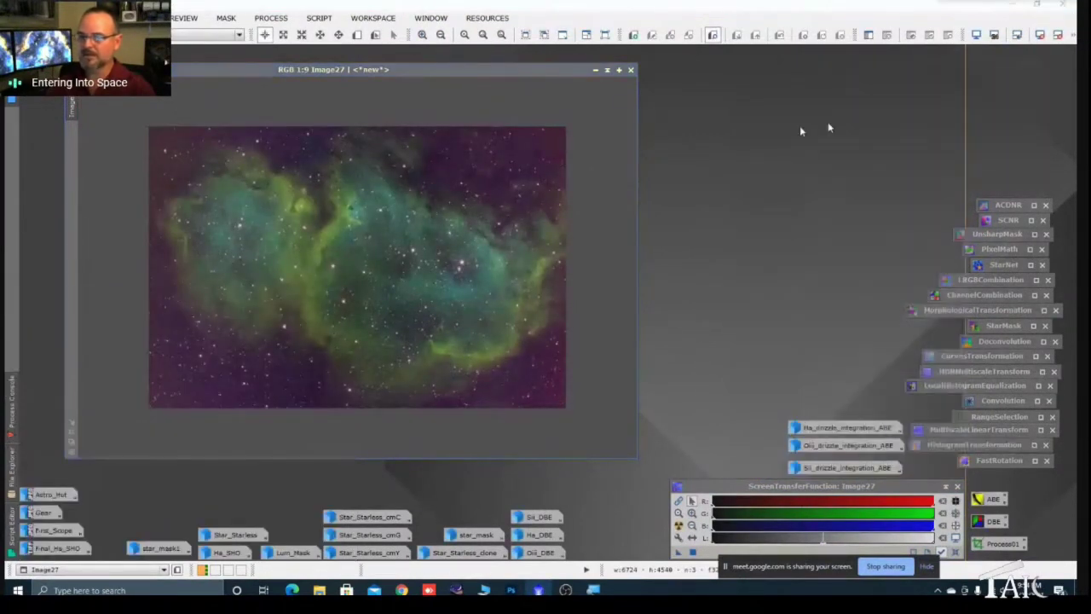
Step: Try an auto screen stretch on the already stretched image, remove it again, and reposition and slightly enlarge the image window
key("ctrl+a")
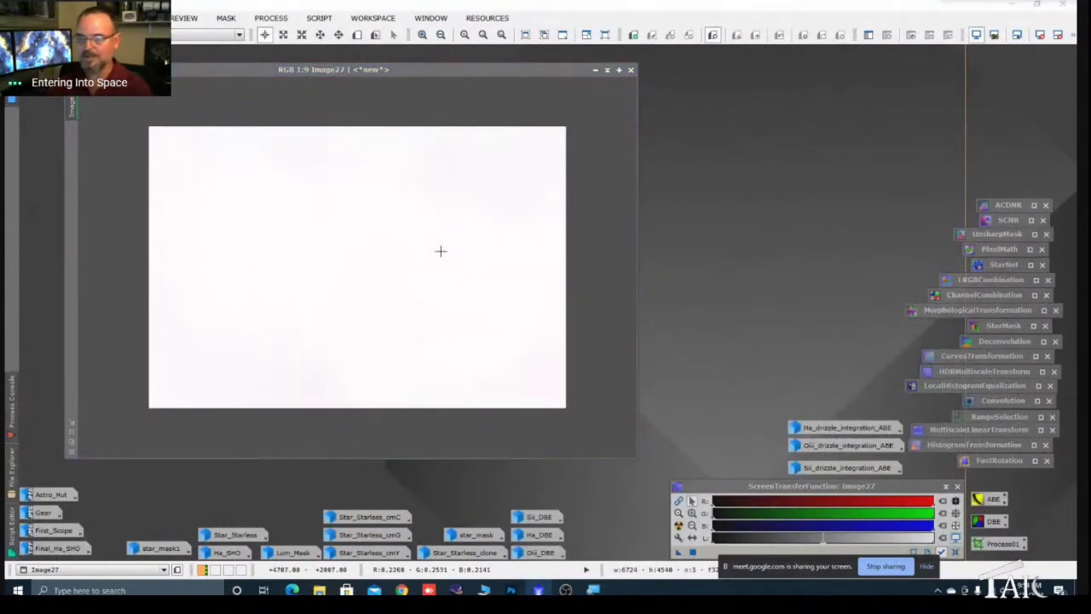
key("ctrl+F12")
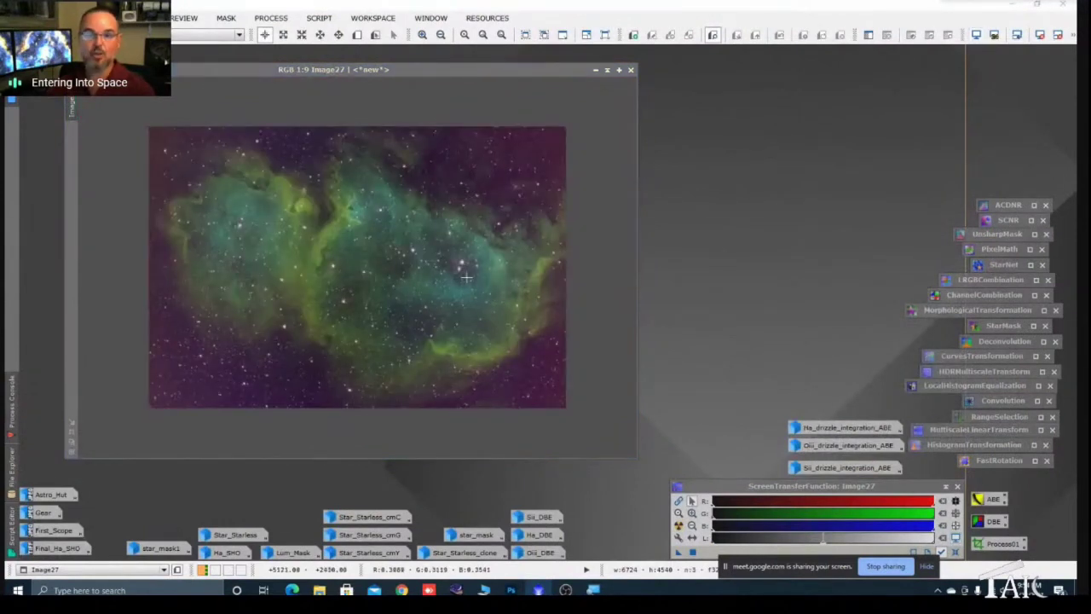
scroll(469, 284, "up", 2)
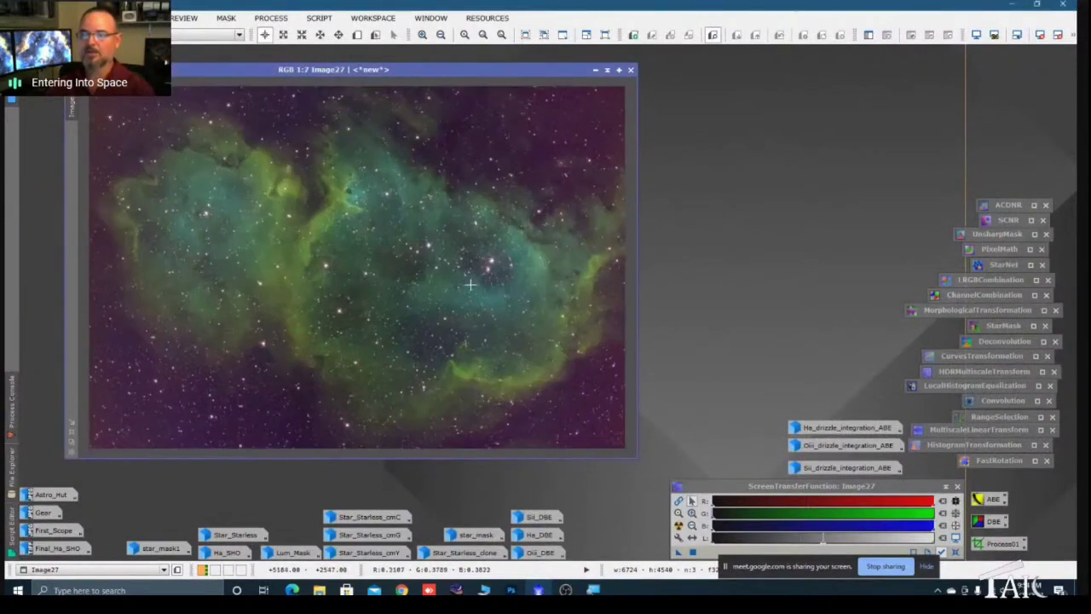
scroll(470, 284, "down", 1)
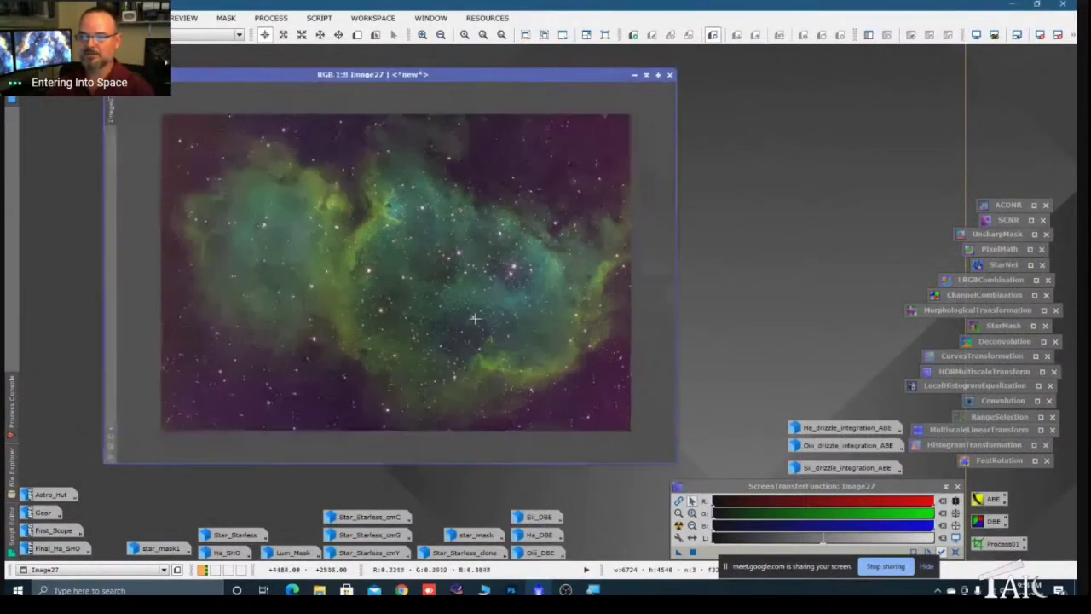
left_click_drag(483, 74, 448, 76)
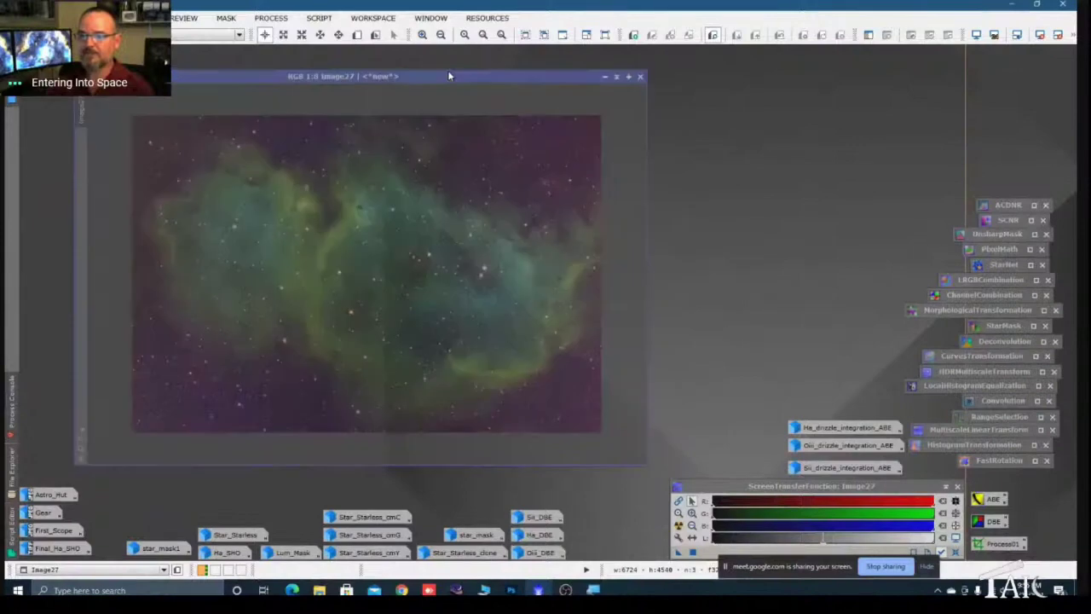
left_click_drag(643, 467, 653, 470)
scroll(365, 321, "up", 1)
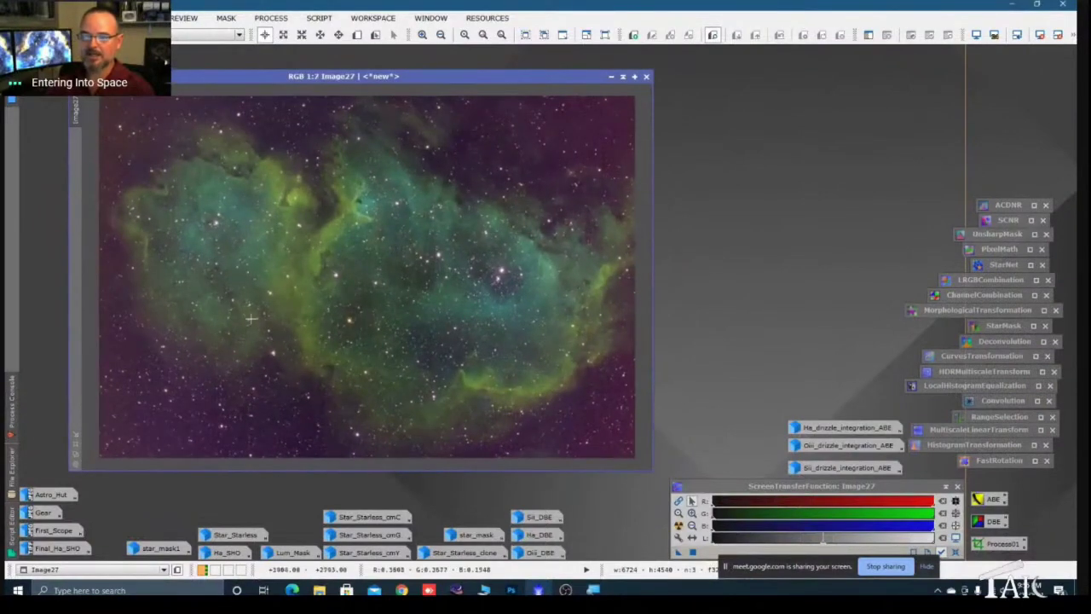
Step: Examine the colour of the stars and their halos up close across the stretched nebula image
scroll(252, 320, "up", 2)
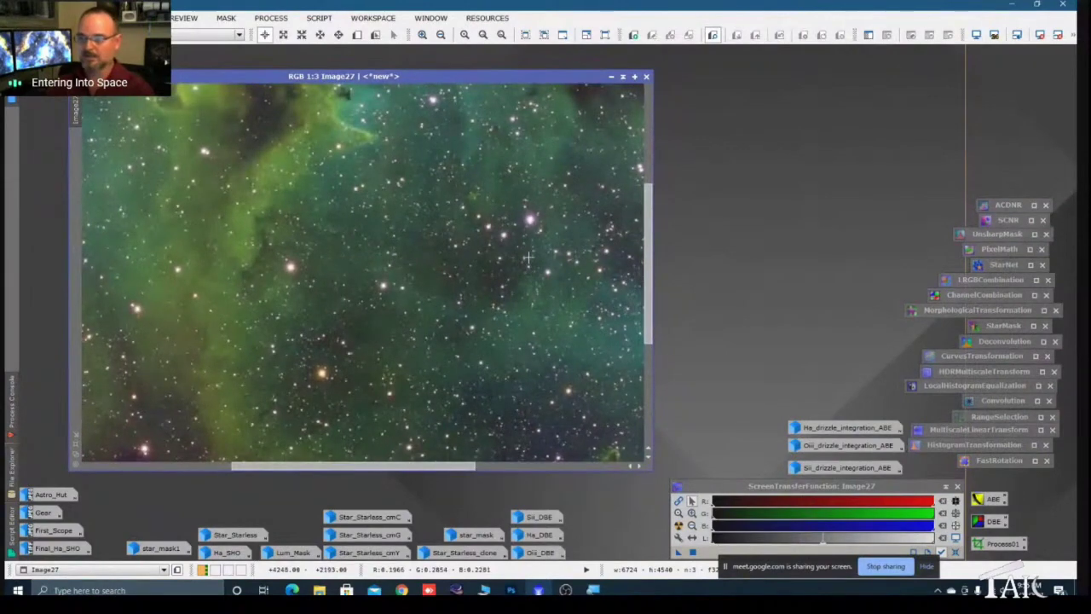
left_click_drag(537, 234, 450, 284)
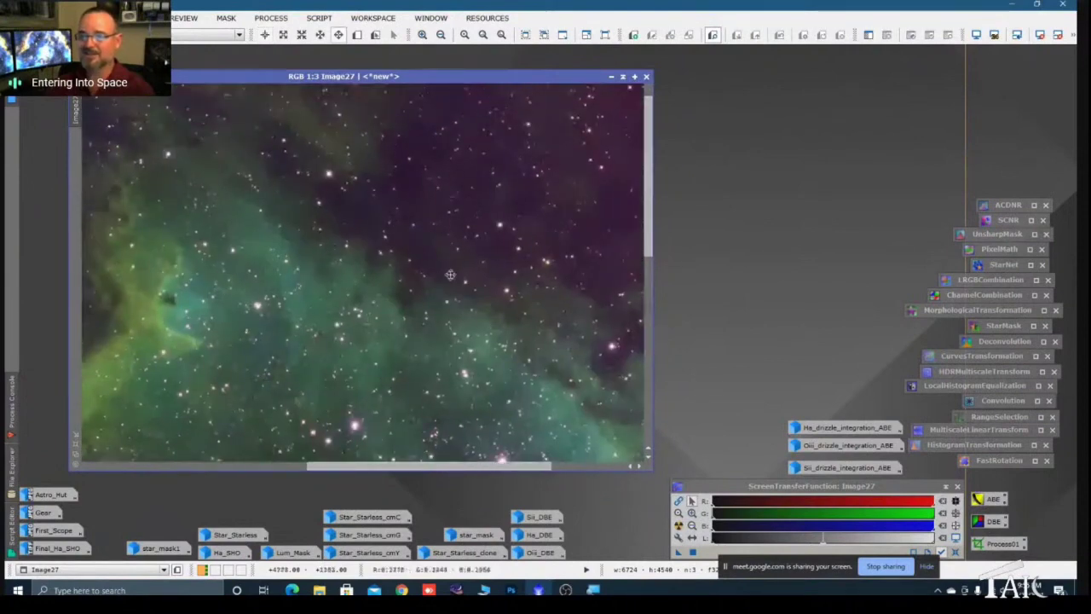
scroll(433, 179, "up", 1)
left_click_drag(432, 191, 387, 281)
scroll(387, 280, "up", 1)
scroll(416, 286, "right", 1)
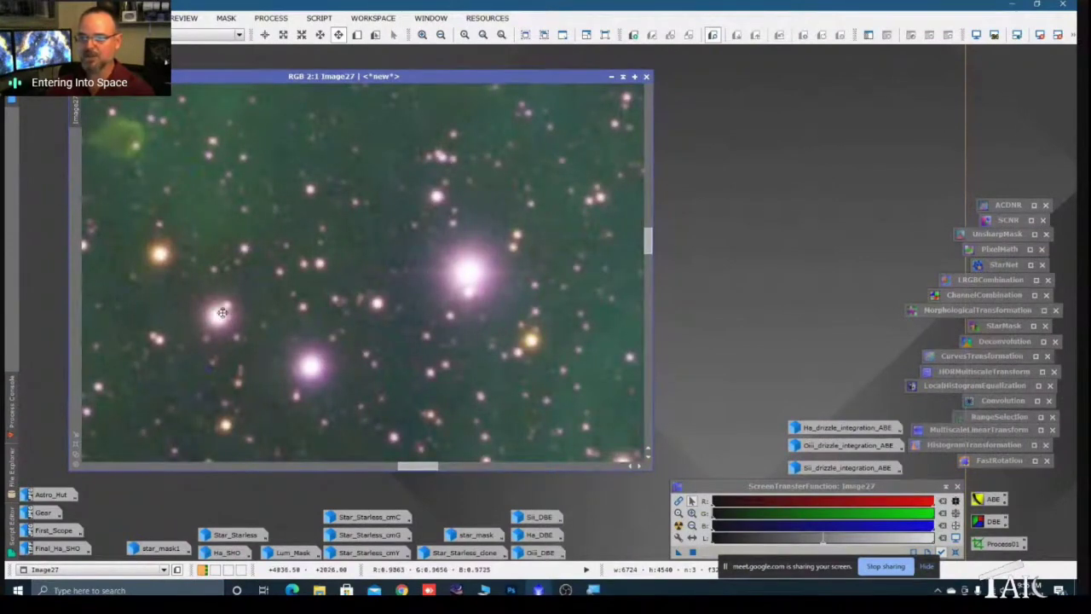
scroll(453, 265, "down", 8)
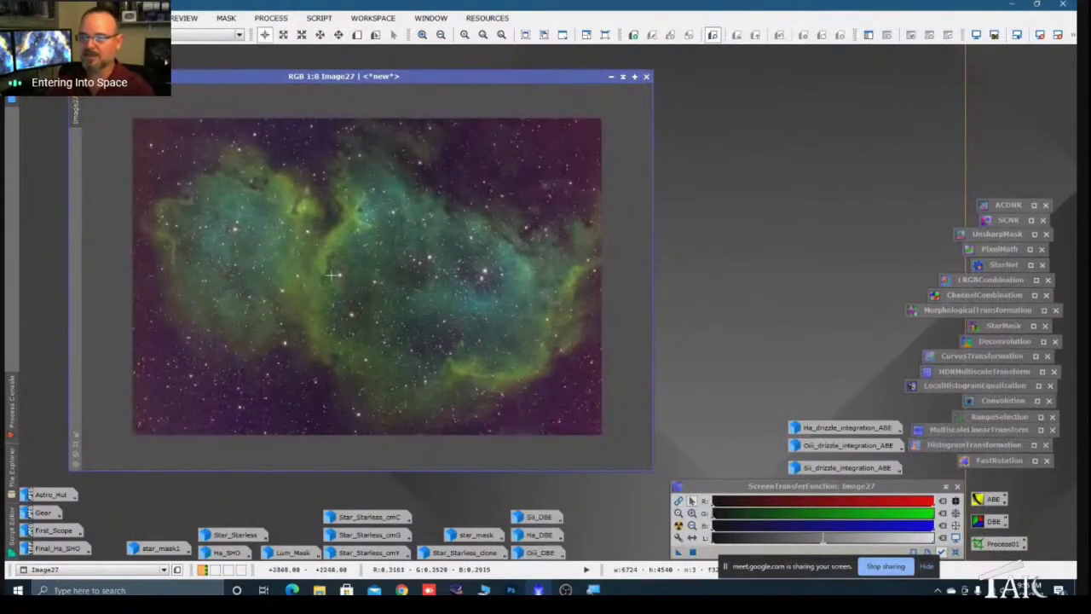
scroll(389, 318, "up", 1)
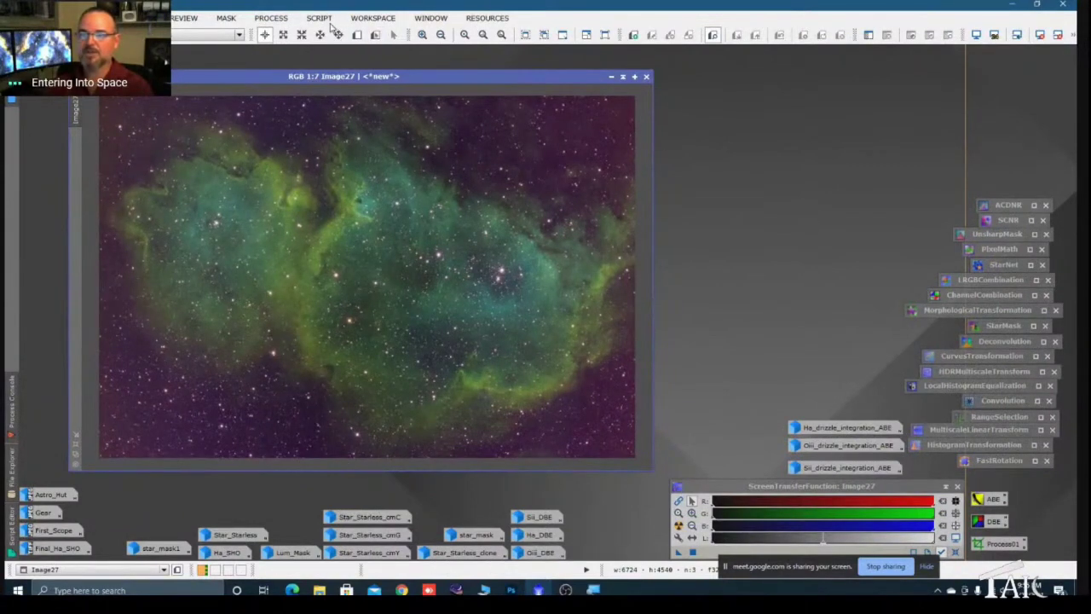
left_click(280, 21)
mouse_move(308, 23)
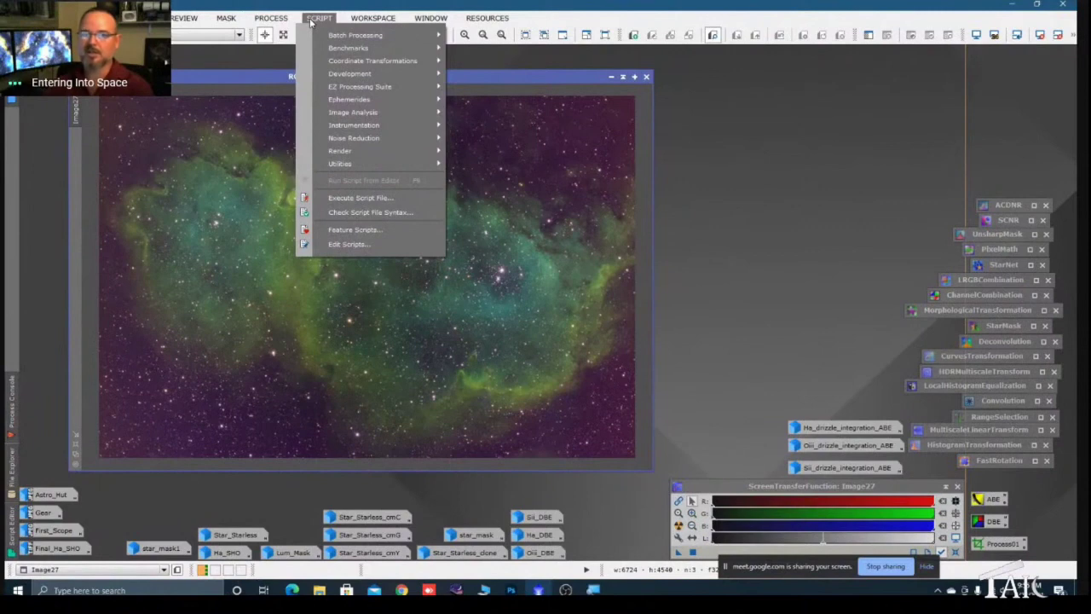
left_click(702, 133)
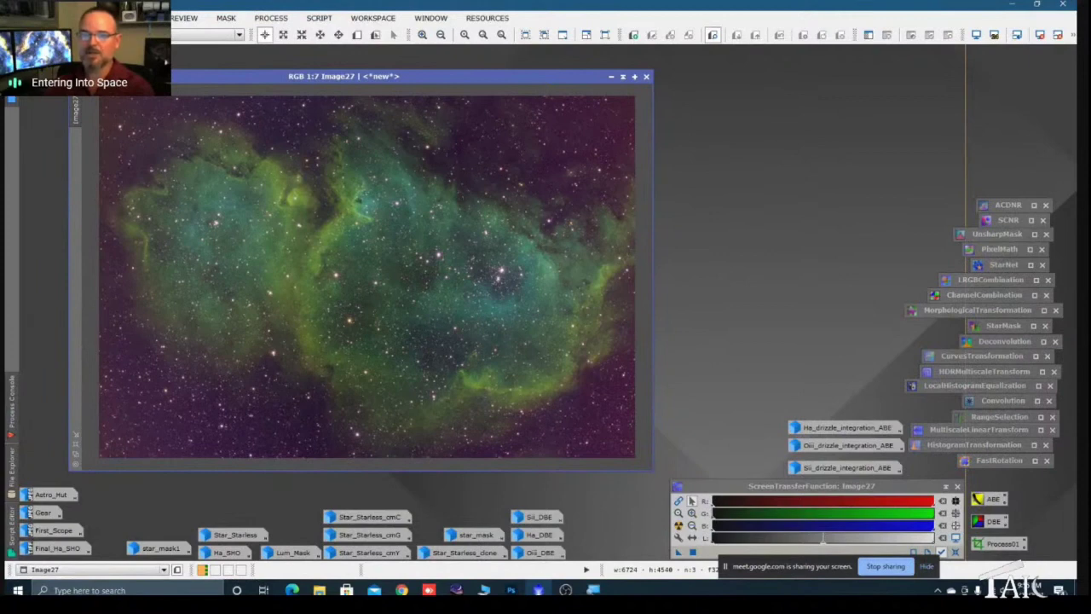
Step: Invert the stretched RGB image and inspect the inverted stars around the nebula's core up close
left_click(137, 17)
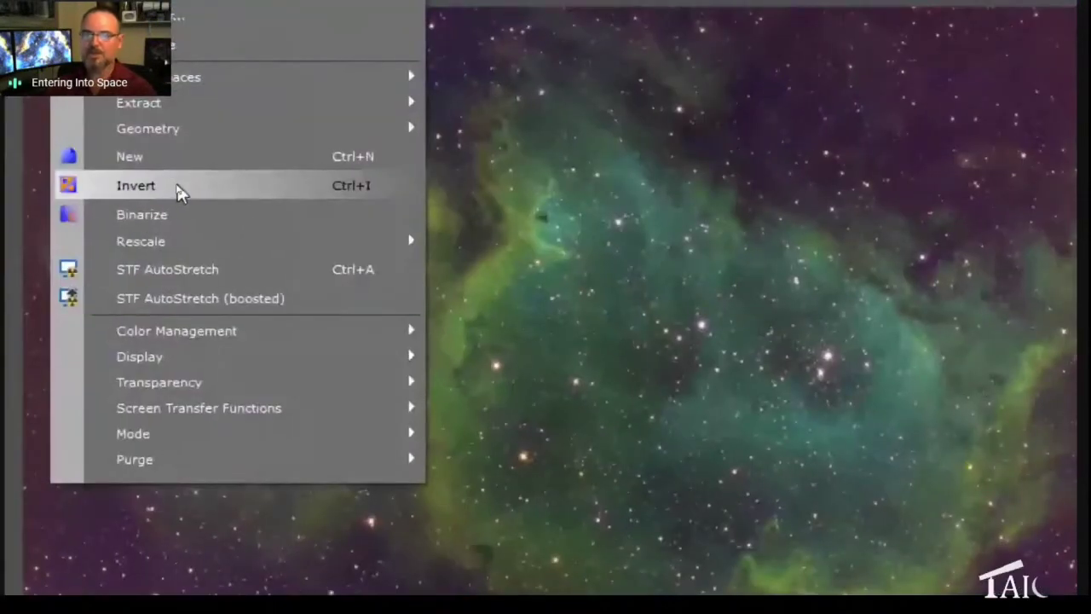
left_click(142, 185)
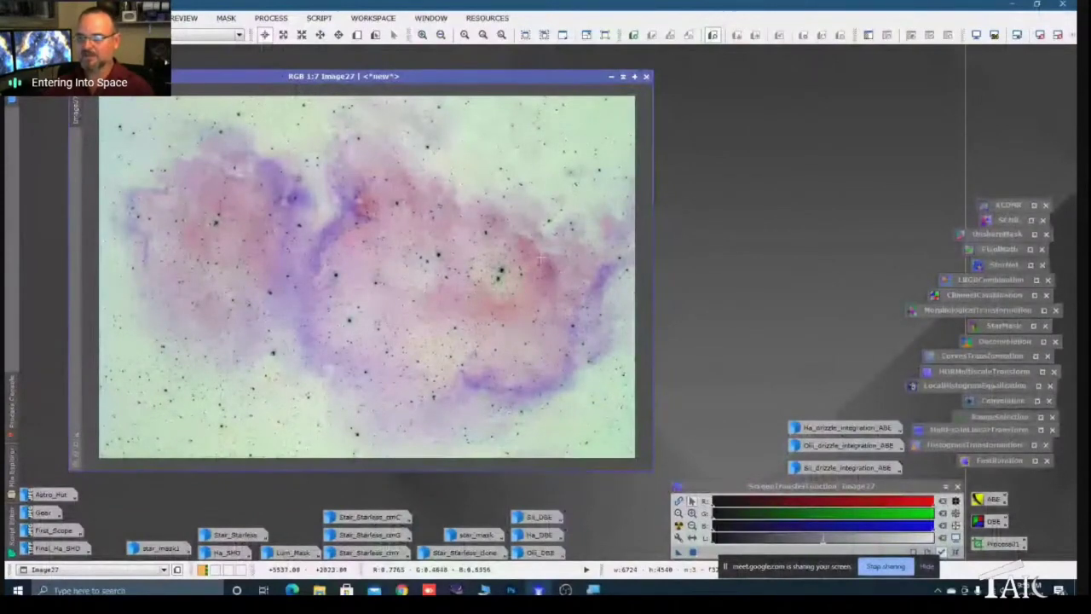
scroll(541, 259, "up", 3)
scroll(544, 259, "down", 3)
left_click_drag(544, 260, 319, 312)
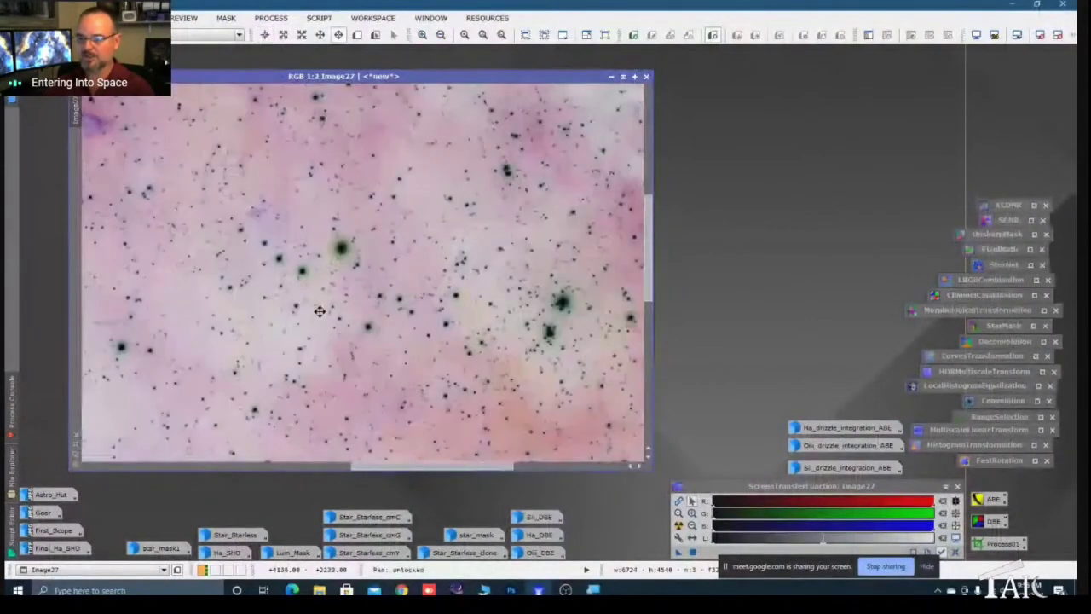
scroll(319, 312, "down", 1)
scroll(445, 284, "down", 1)
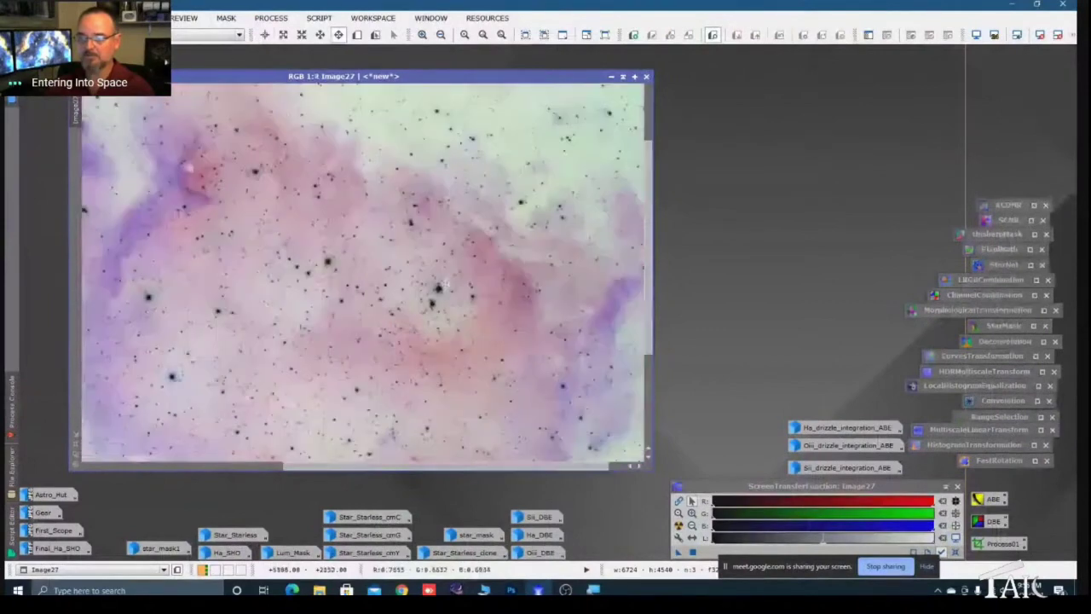
scroll(445, 284, "up", 1)
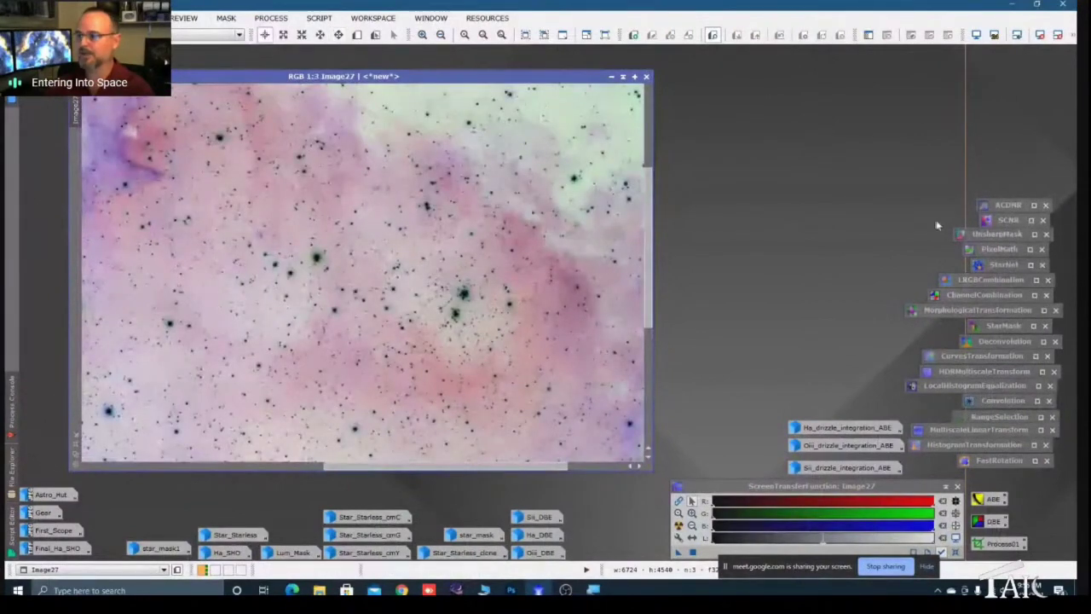
Step: Remove green from the inverted image with SCNR, using Average Neutral protection at amount 1.00 with lightness preserved, and minimize SCNR
double_click(1009, 221)
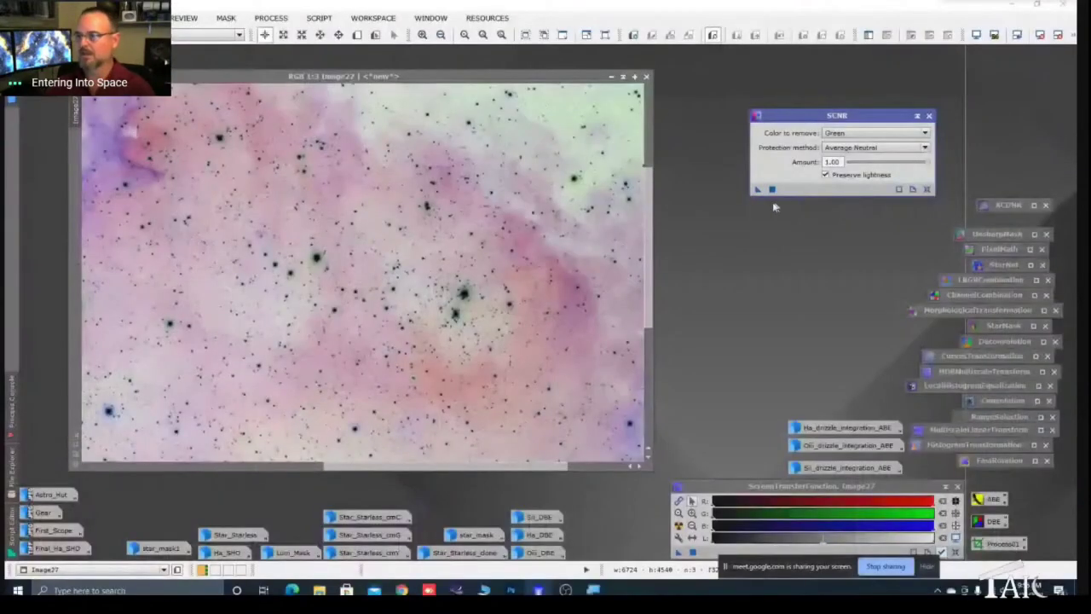
left_click(756, 190)
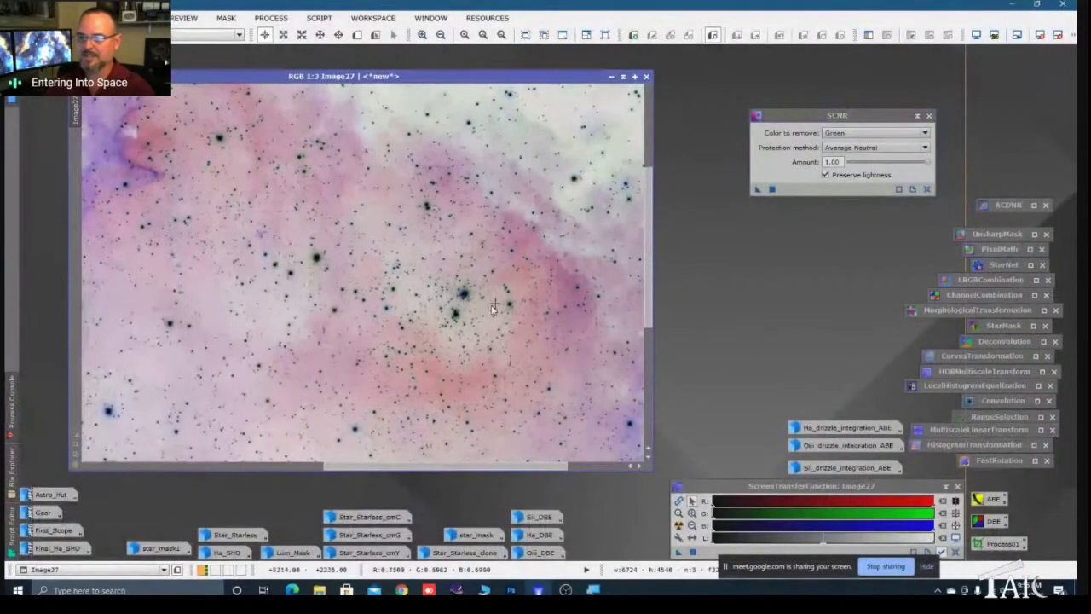
scroll(464, 297, "up", 1)
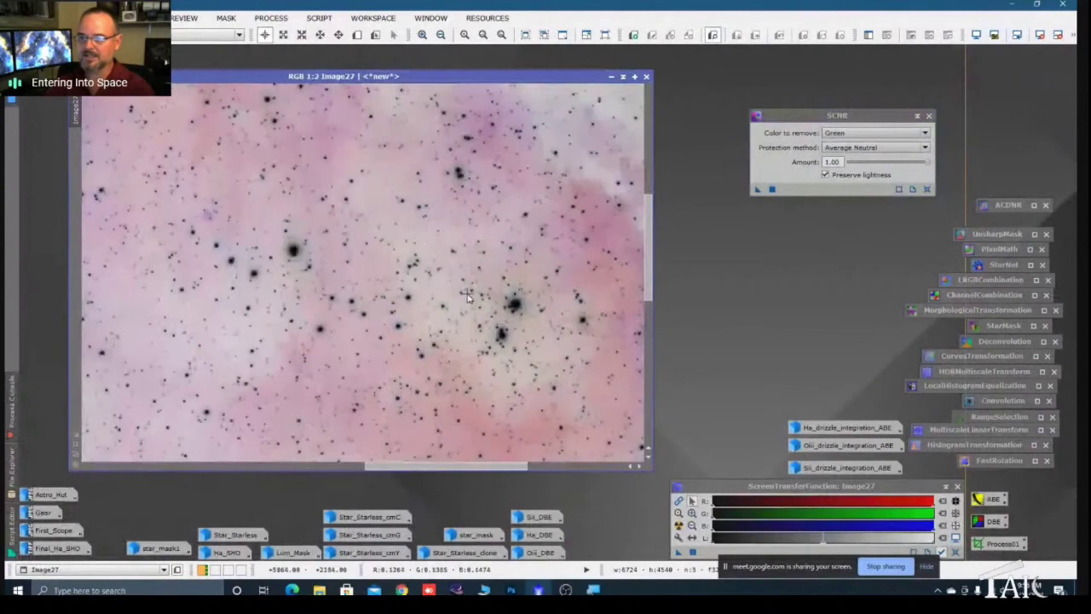
left_click(917, 115)
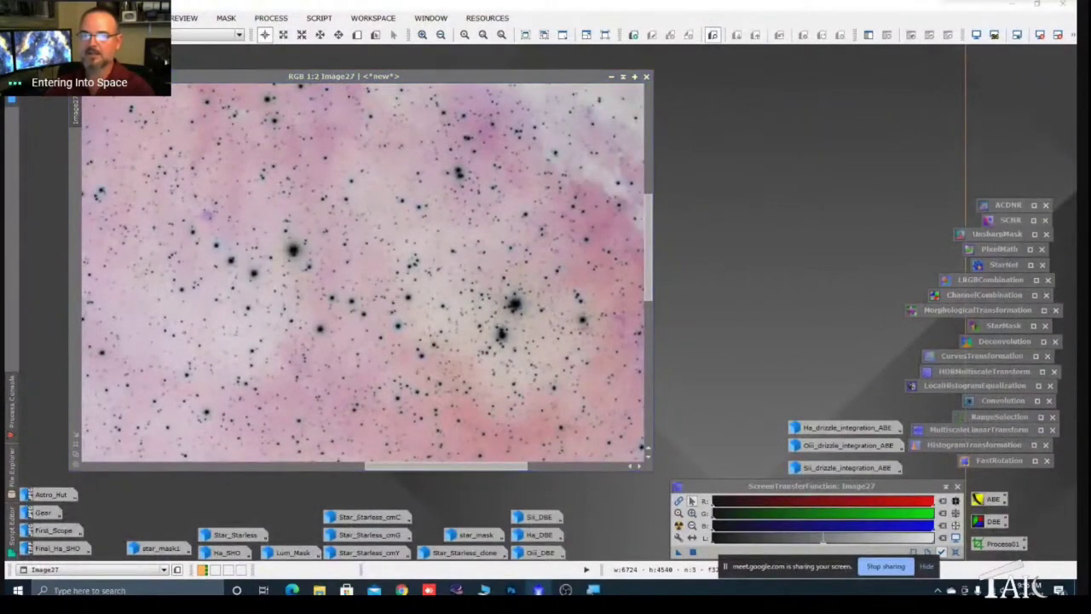
Step: Invert the image back to its normal colours and check the stars and background
left_click(147, 17)
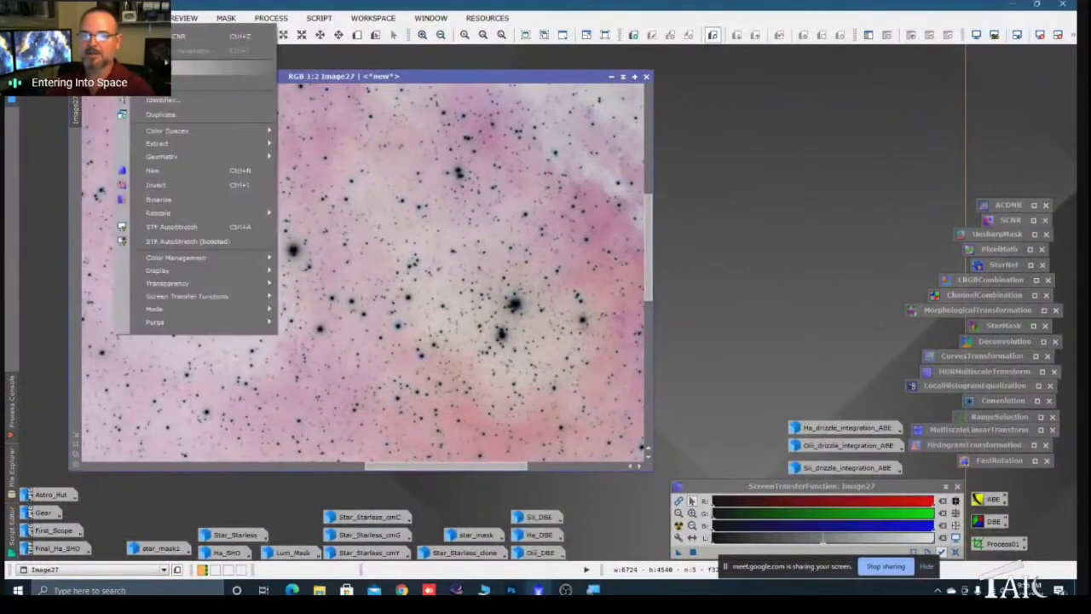
left_click(155, 186)
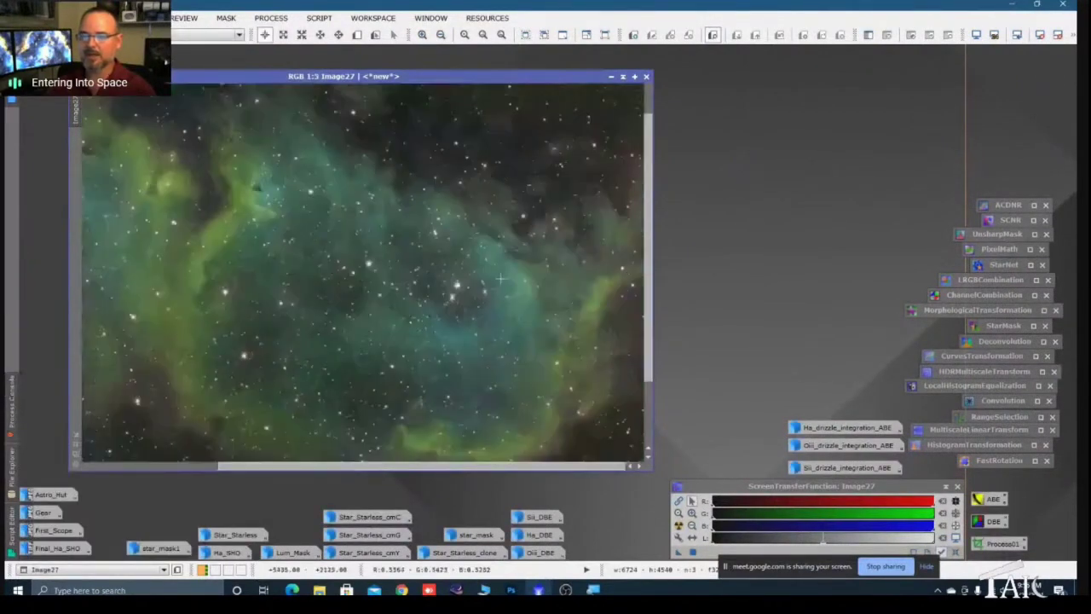
scroll(501, 279, "down", 3)
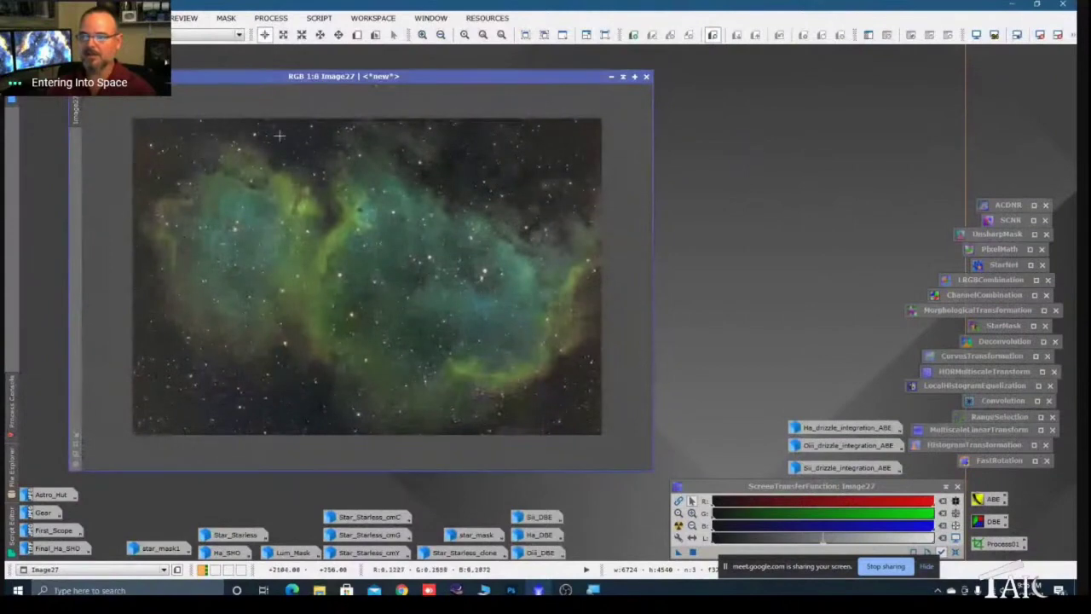
scroll(369, 299, "up", 2)
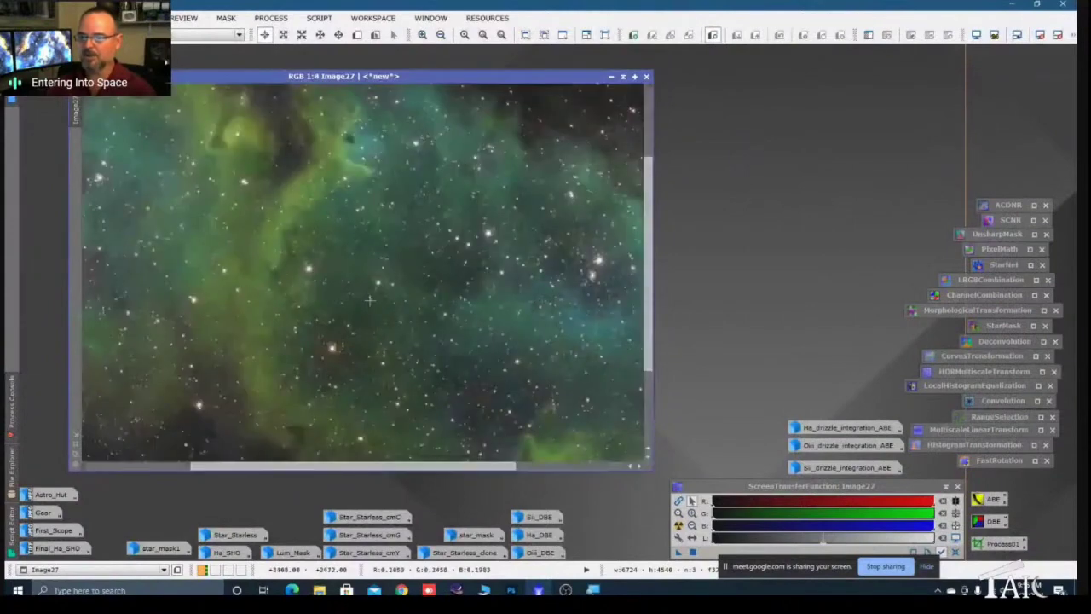
Step: Examine the corrected star colours, nebula and background across the RGB image, both up close and as a whole
left_click_drag(369, 299, 409, 247)
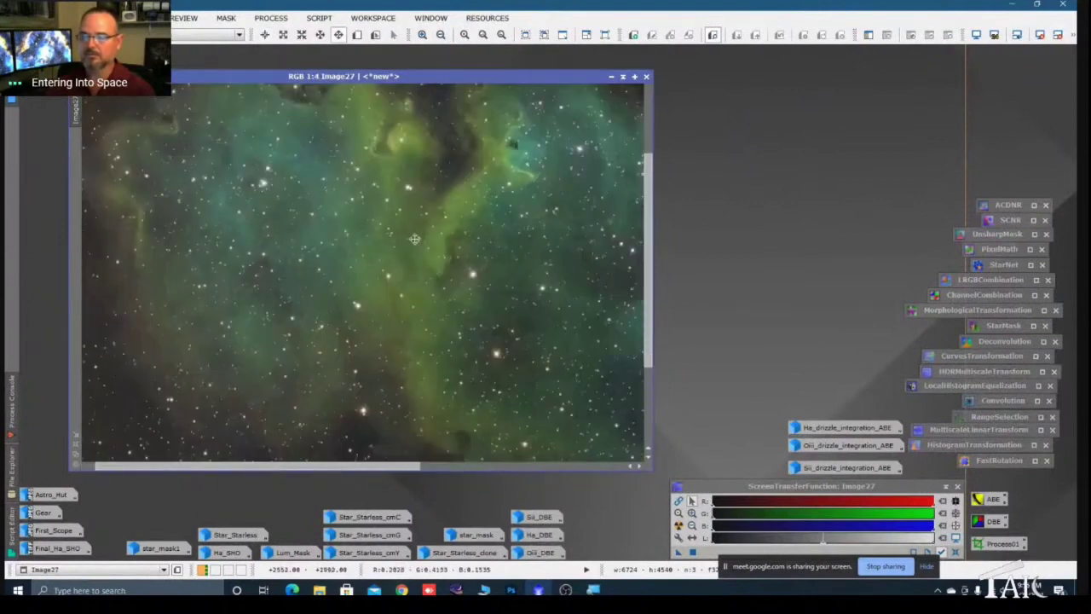
scroll(409, 247, "down", 1)
left_click_drag(441, 304, 474, 307)
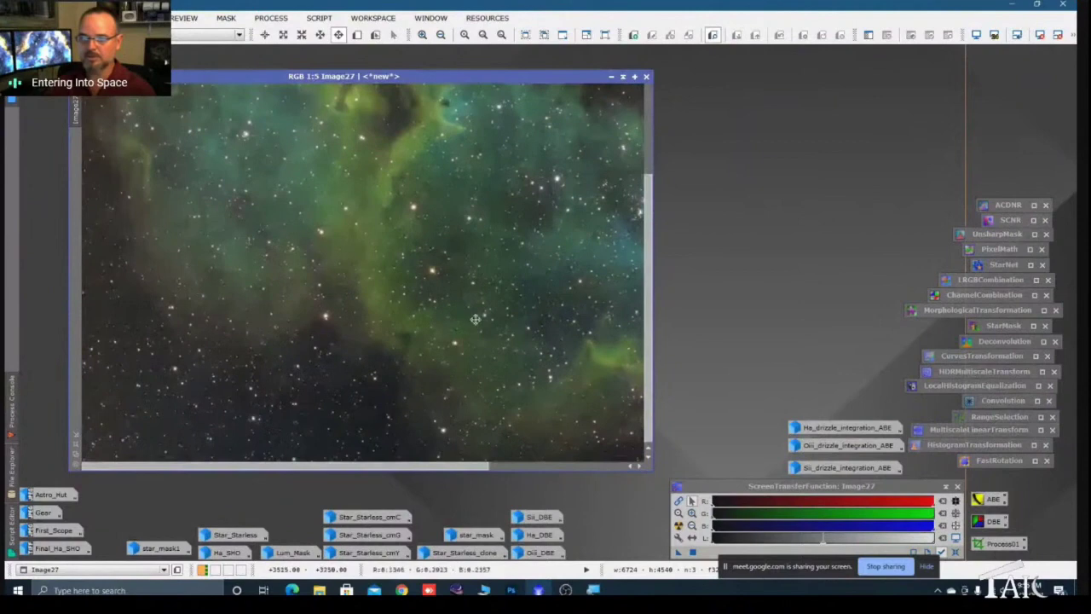
scroll(404, 325, "down", 1)
scroll(410, 328, "down", 3)
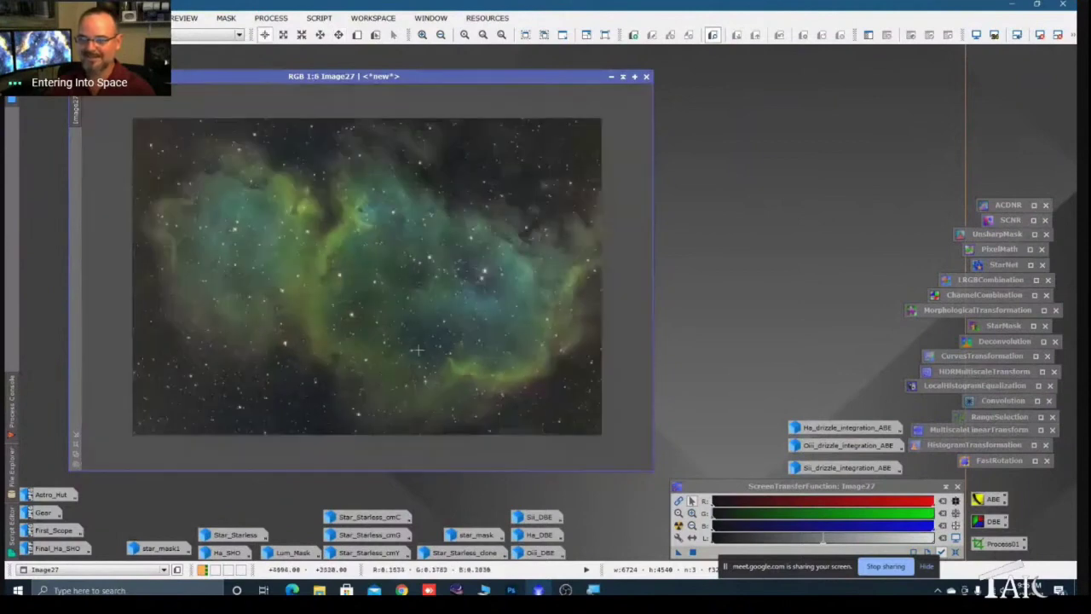
scroll(404, 372, "up", 2)
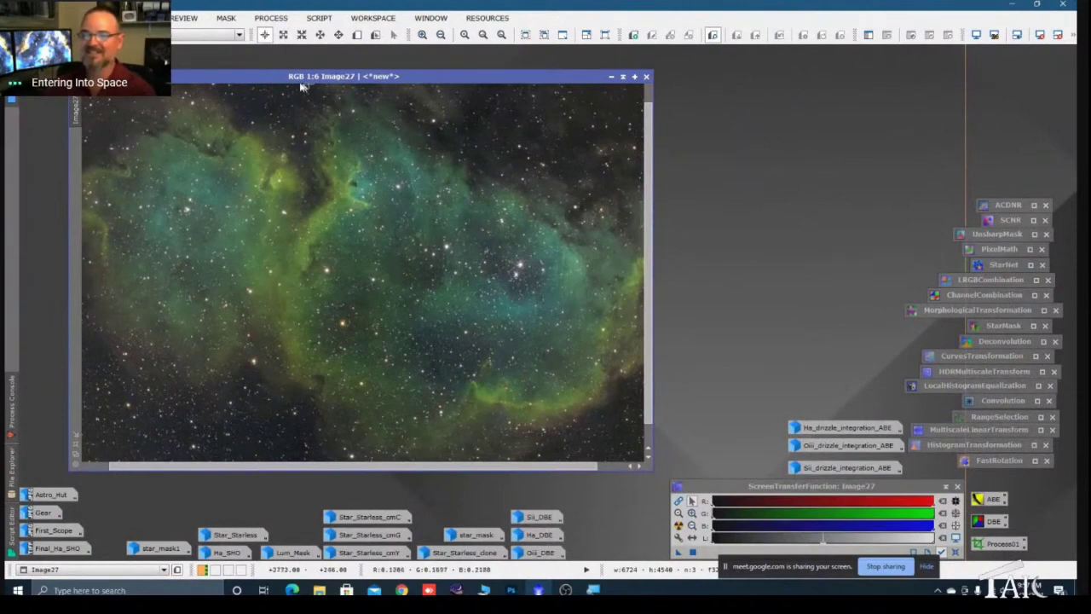
scroll(445, 324, "down", 1)
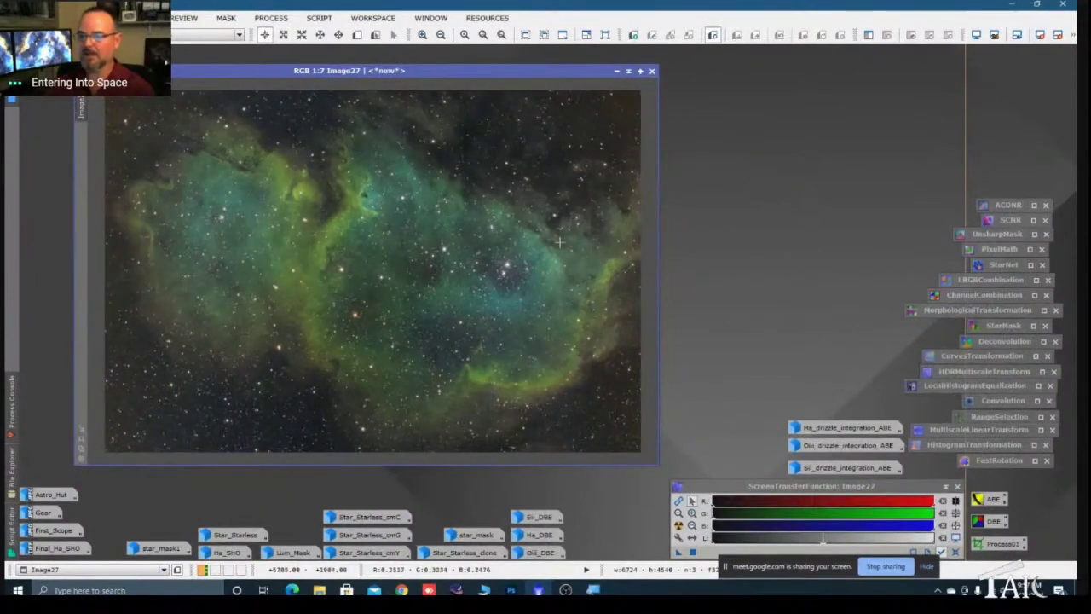
scroll(384, 279, "up", 5)
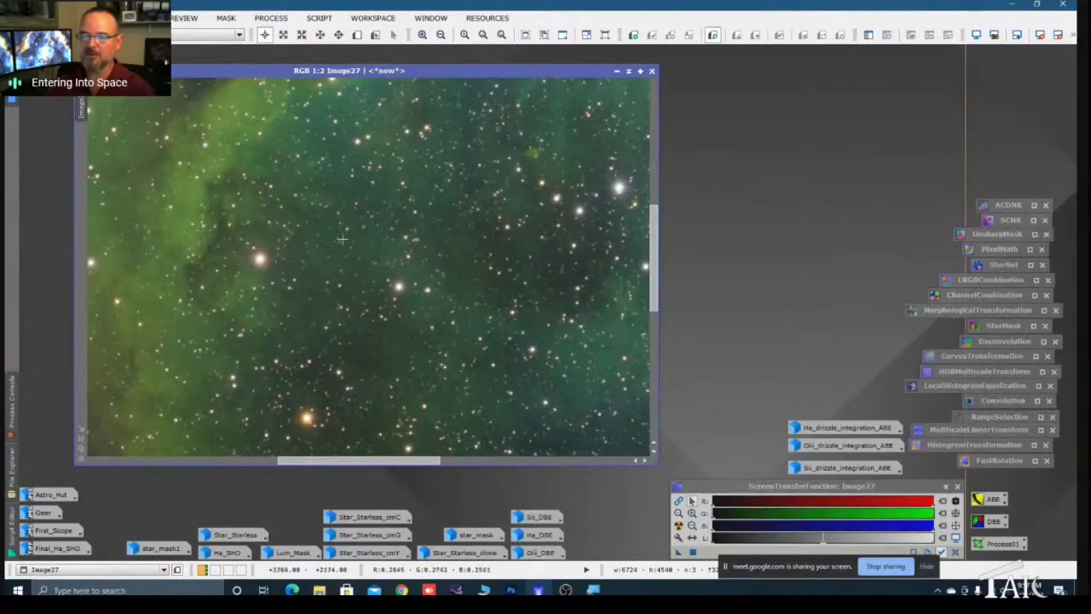
scroll(508, 291, "down", 2)
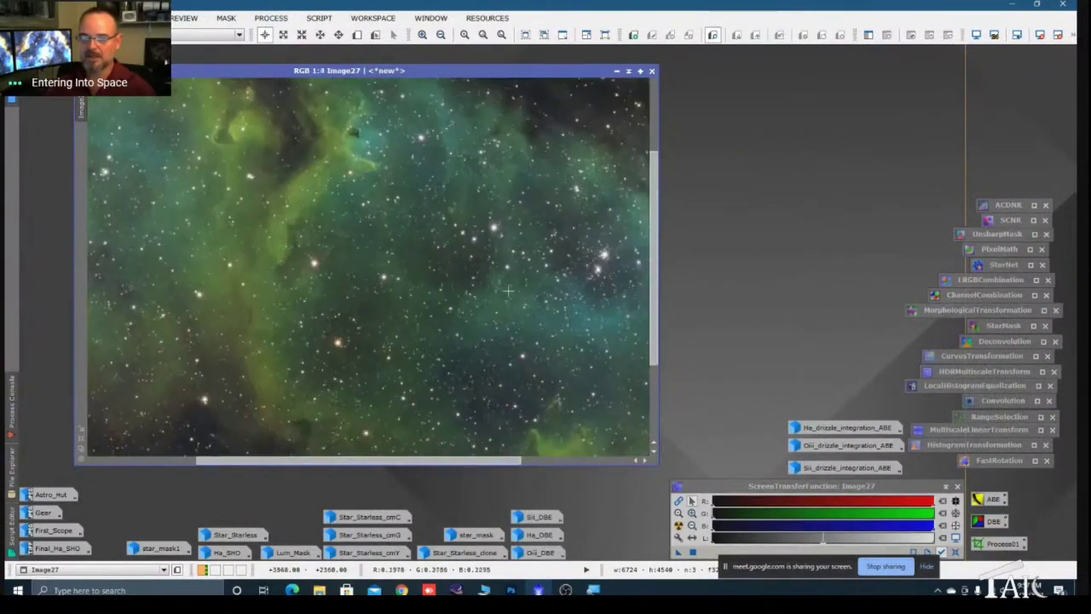
scroll(508, 291, "down", 2)
scroll(508, 291, "up", 2)
scroll(247, 313, "up", 1)
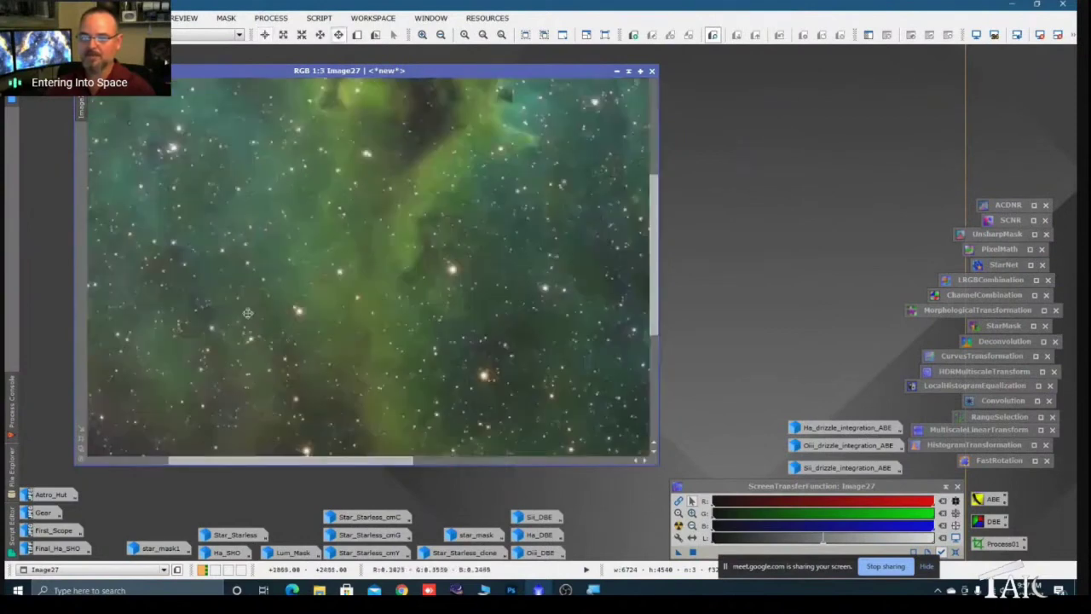
key("alt+r")
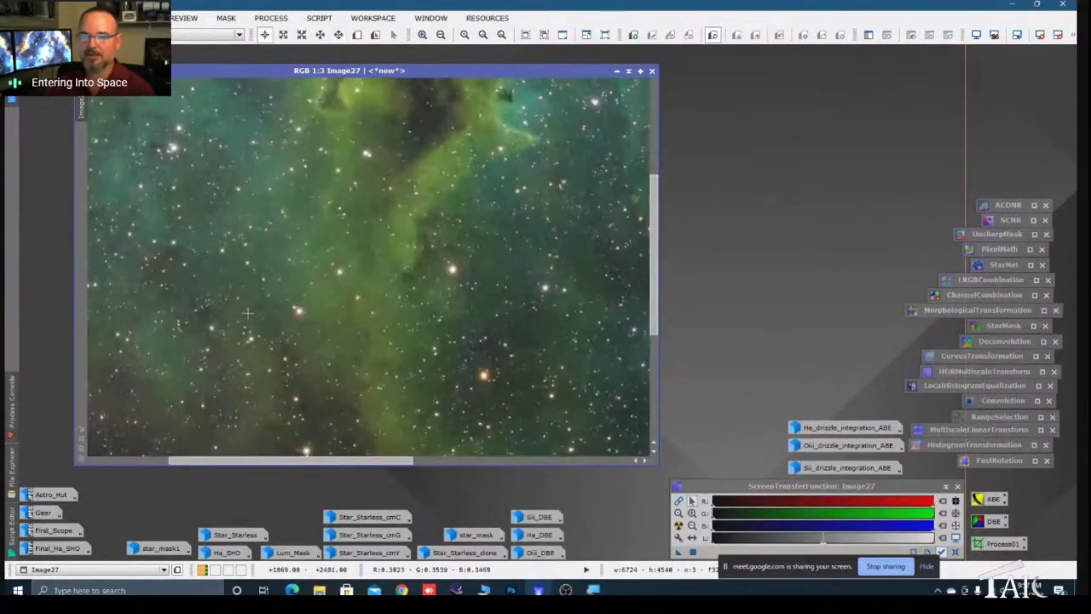
scroll(247, 313, "down", 5)
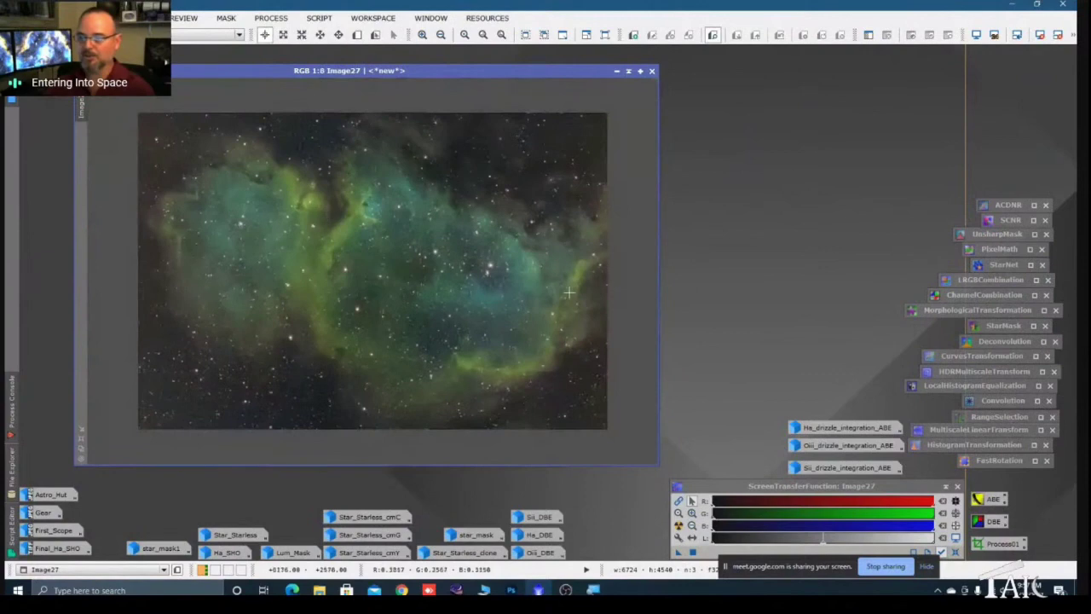
Step: Open StarNet, review its stride and star mask settings, and minimize it
double_click(1004, 266)
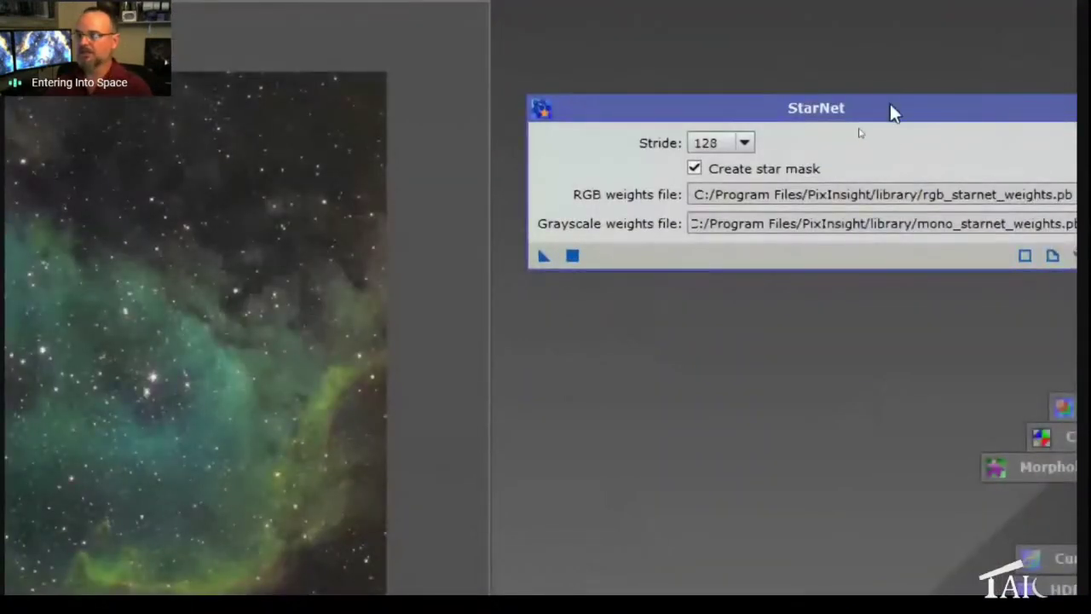
left_click_drag(889, 112, 874, 111)
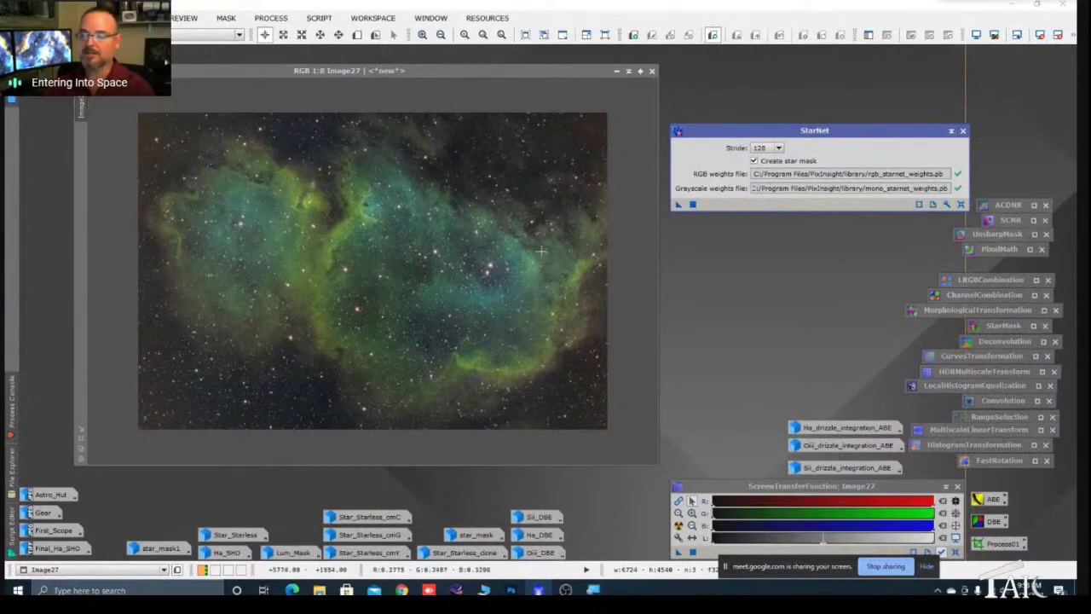
left_click(952, 130)
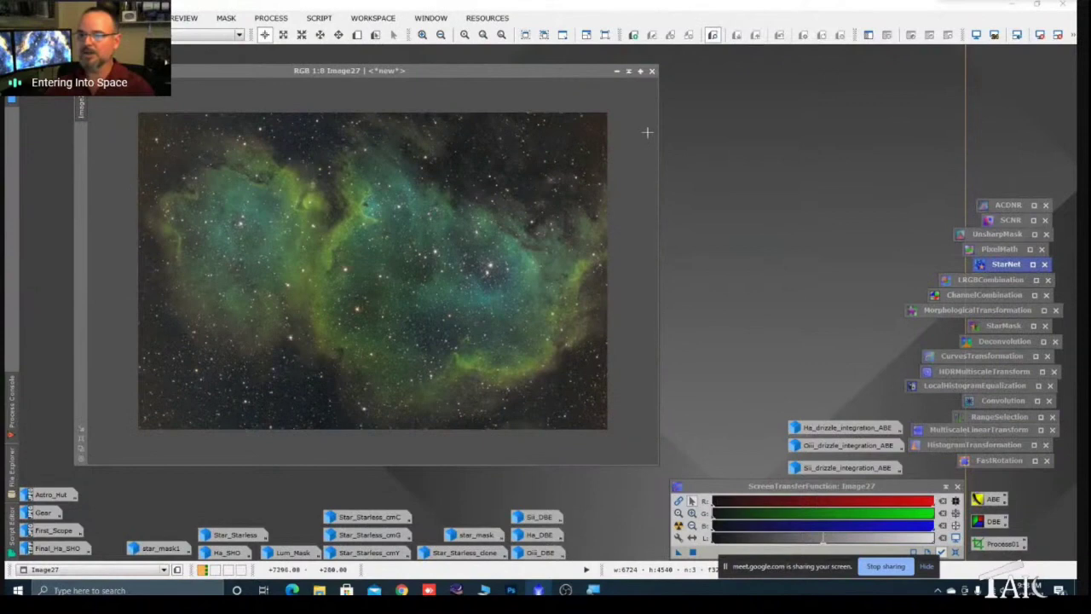
Step: Minimize Image27, park its icon above Astro_Hut, and briefly view the existing star_mask image
left_click(618, 74)
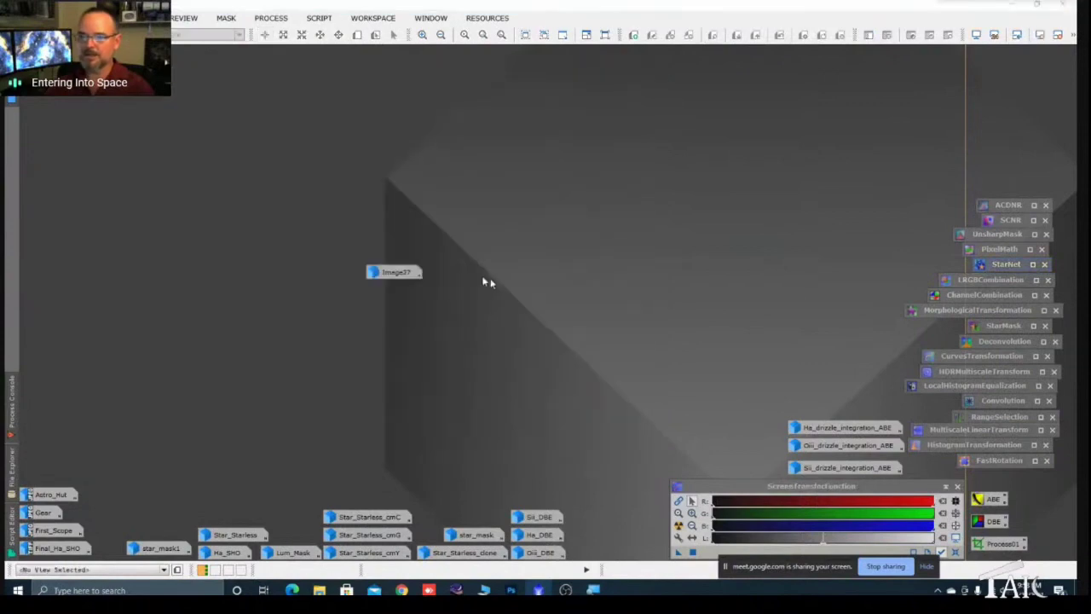
left_click_drag(394, 272, 64, 474)
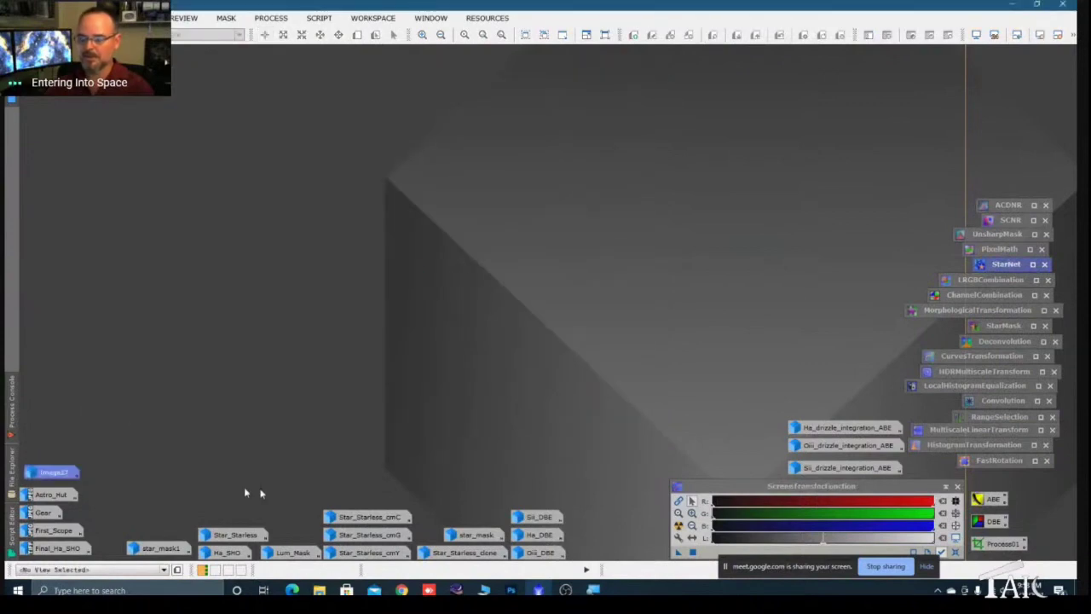
left_click(469, 535)
double_click(469, 535)
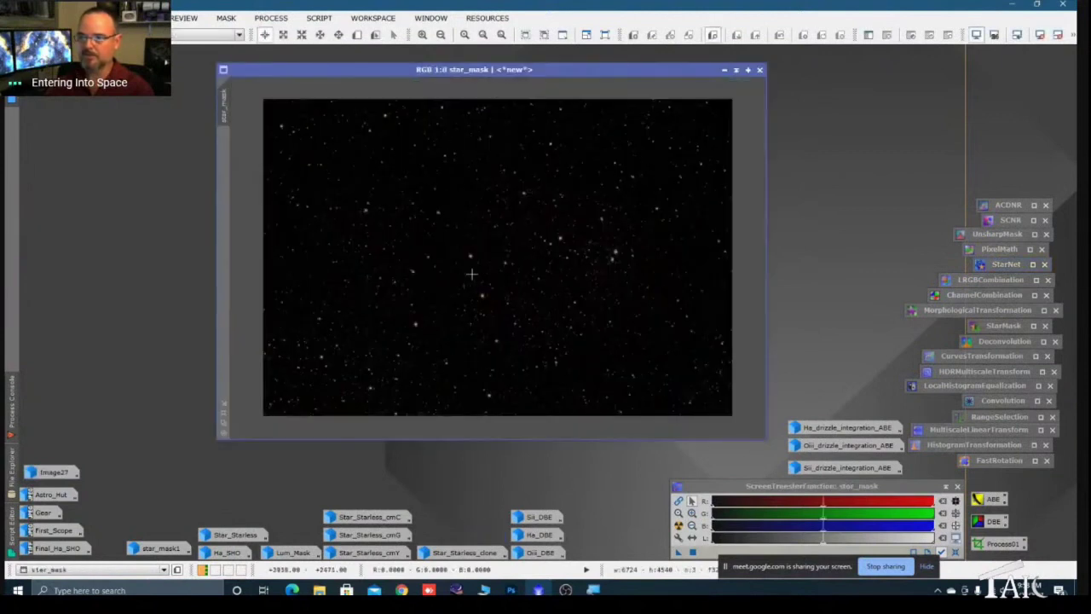
left_click(724, 69)
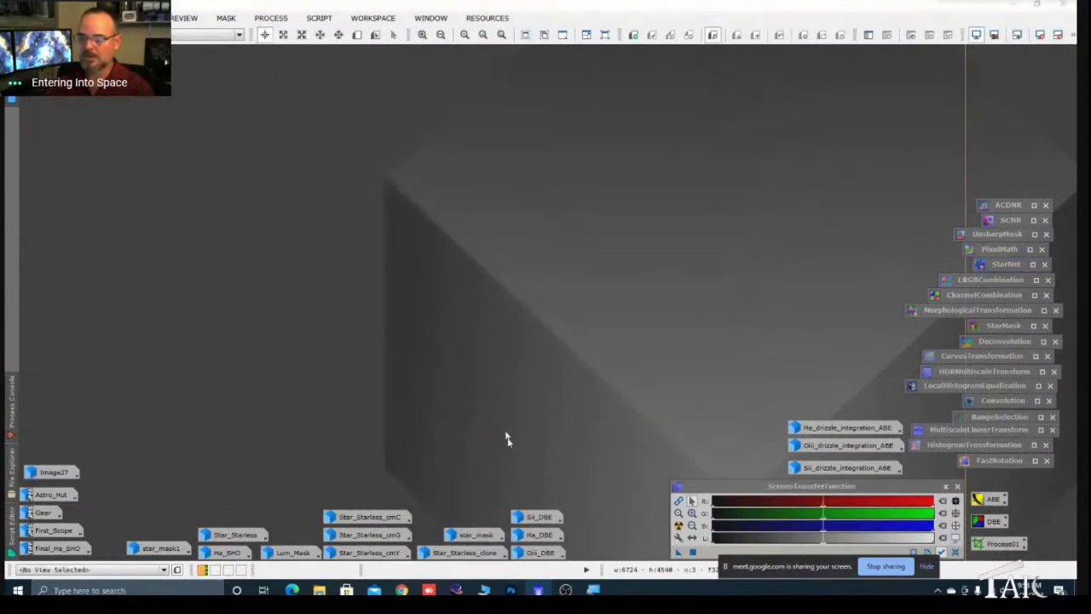
Step: Open the Star_Starless_clone image and slightly enlarge its window in the workspace
double_click(469, 552)
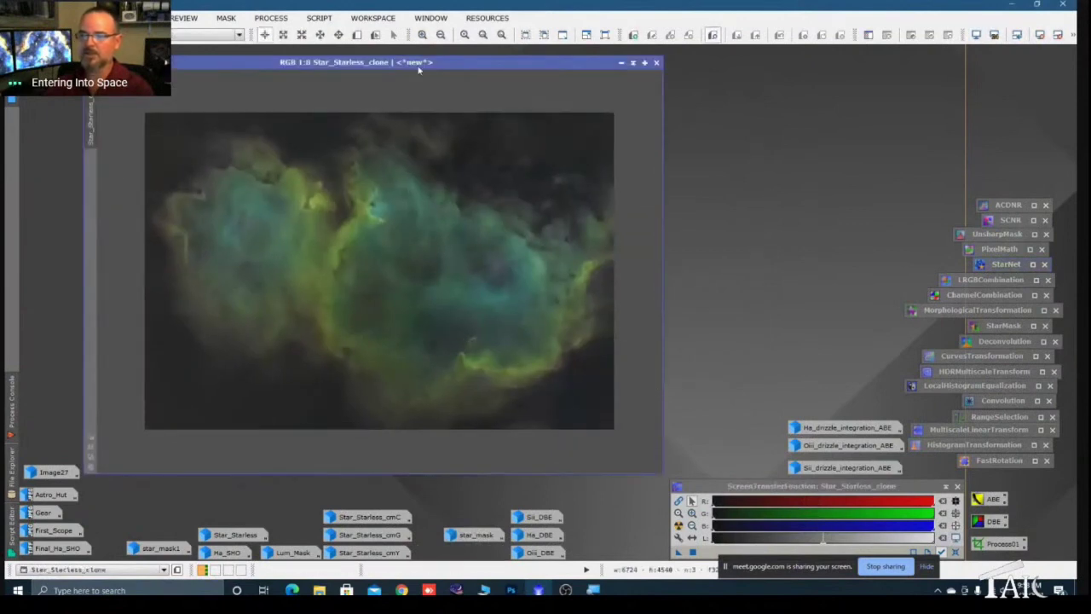
left_click_drag(418, 70, 434, 65)
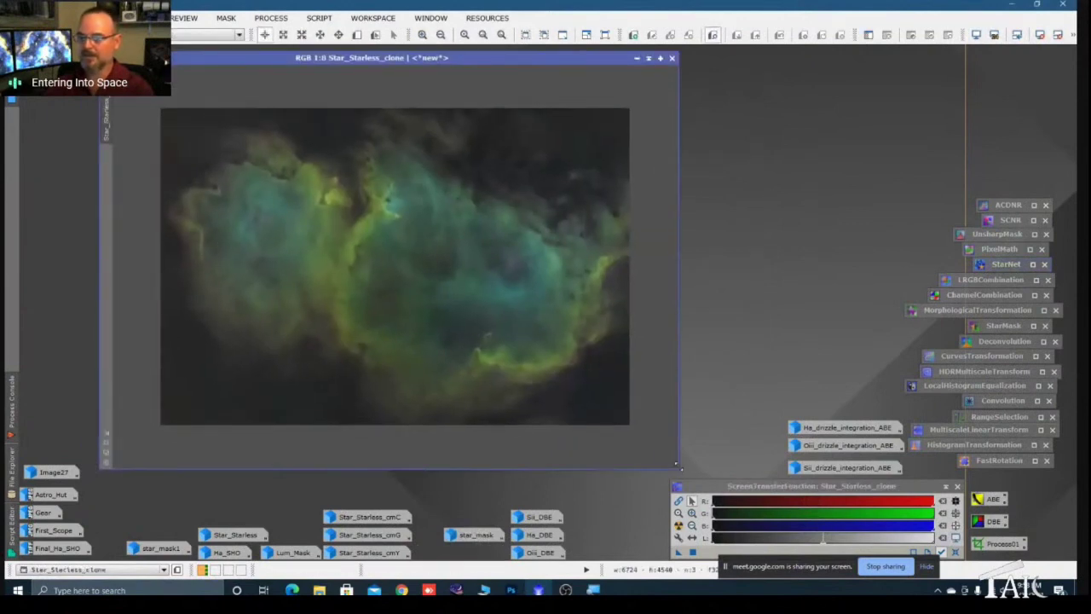
left_click_drag(679, 466, 700, 477)
Step: Examine the starless nebula up close around the bright ridges and blue core, and as a whole
scroll(369, 246, "up", 2)
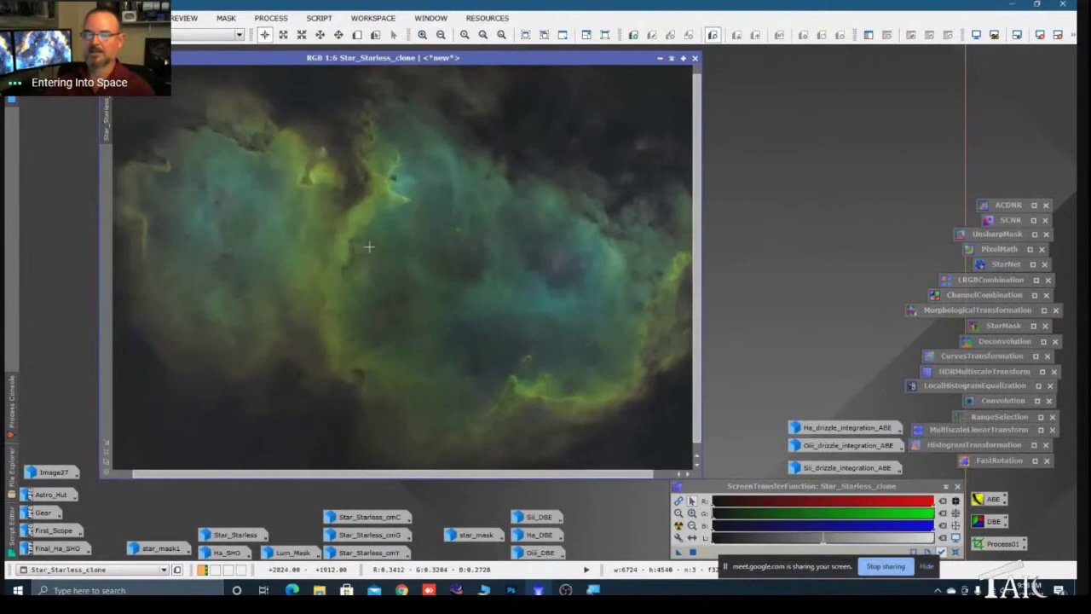
scroll(426, 231, "up", 2)
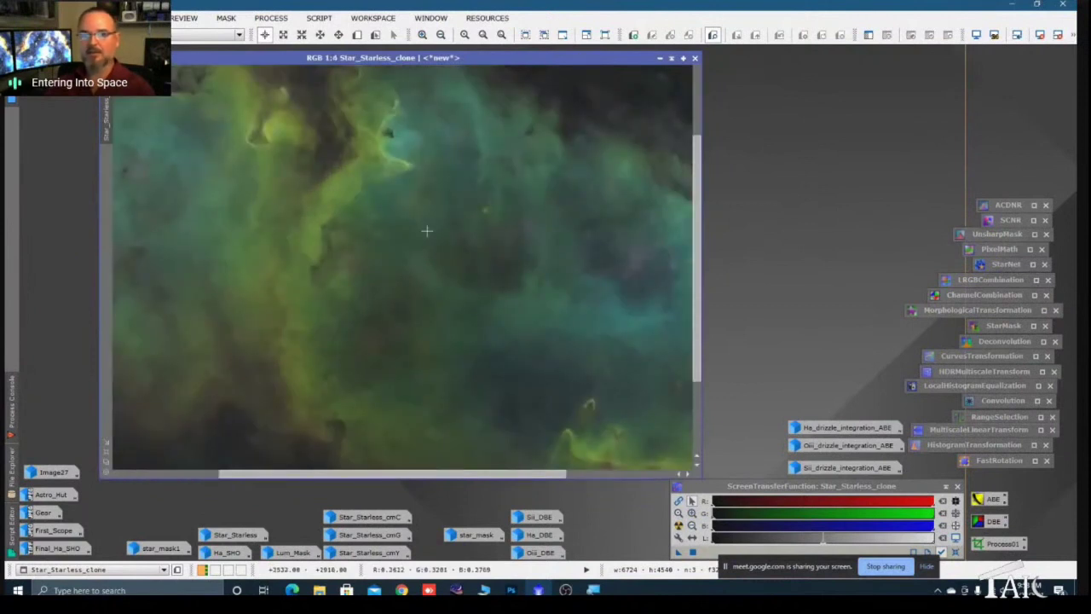
key("space")
left_click_drag(426, 231, 467, 314)
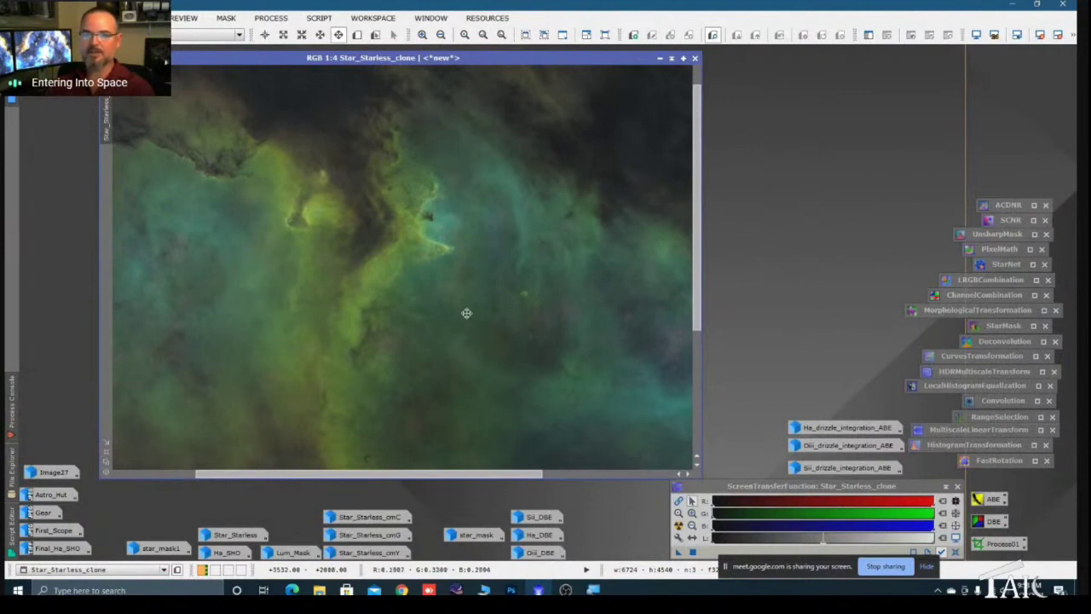
scroll(446, 256, "down", 1)
left_click_drag(548, 314, 475, 324)
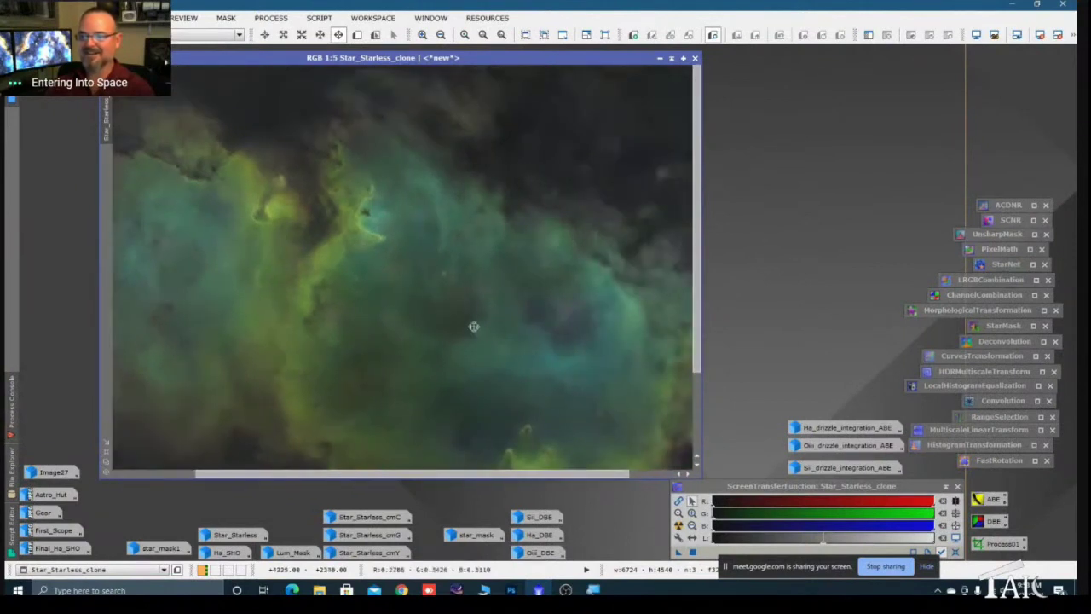
left_click_drag(591, 312, 548, 251)
left_click_drag(548, 292, 516, 312)
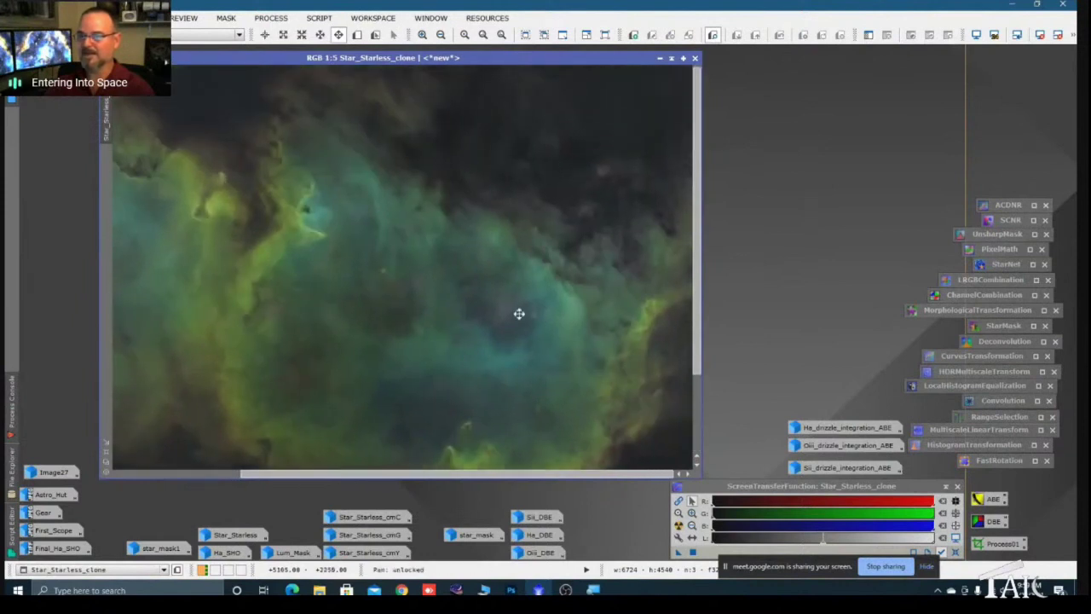
left_click_drag(386, 218, 511, 312)
scroll(517, 313, "down", 3)
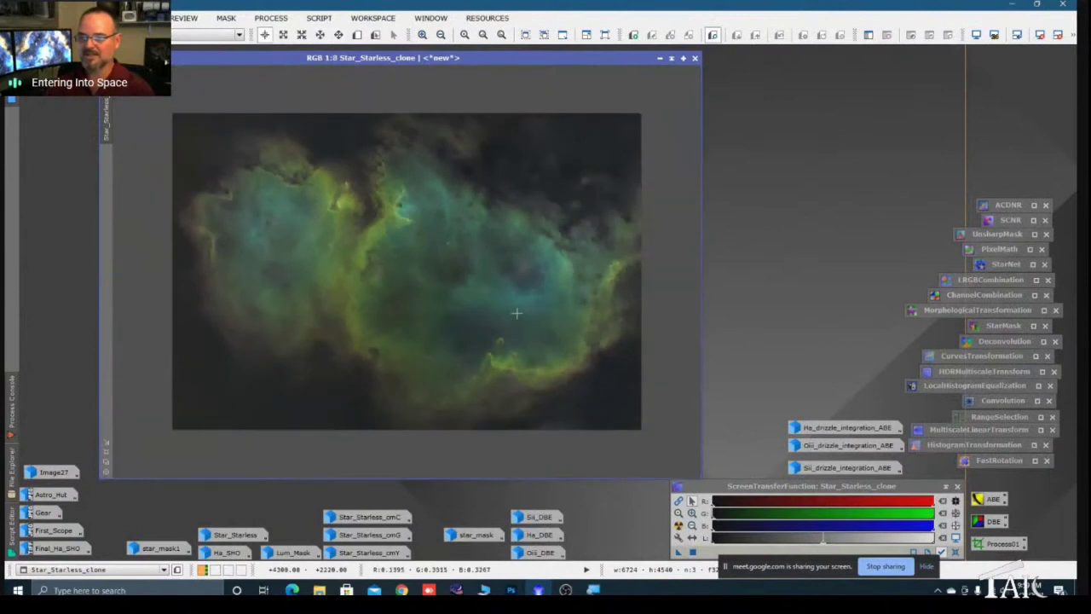
scroll(516, 314, "up", 1)
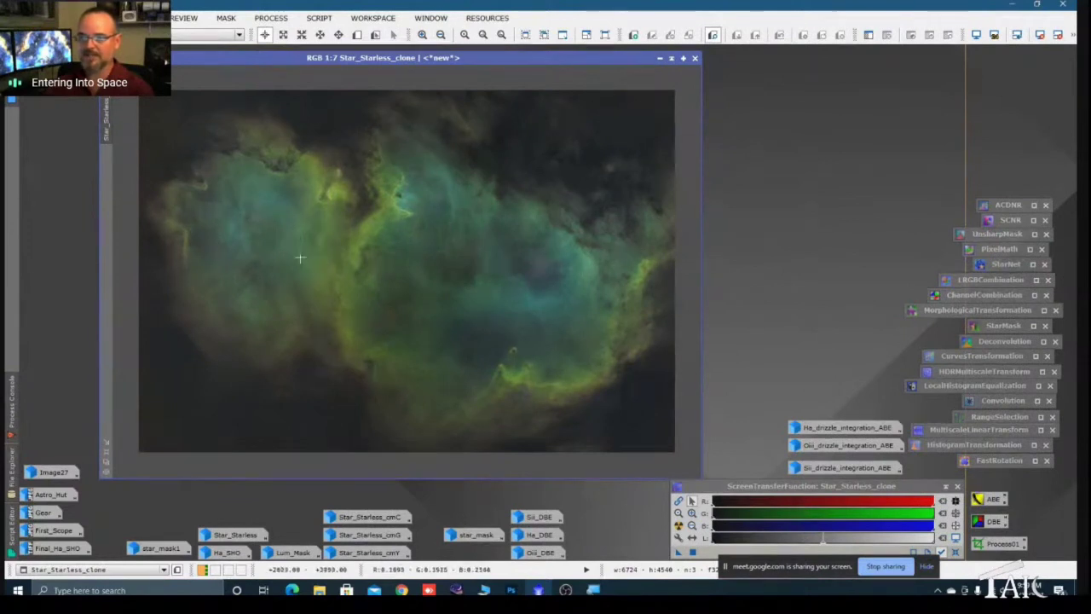
Step: Create a cyan chrominance mask of Star_Starless_clone with the ColorMask script, using hues 120.00 to 240.00 and mask strength 1.0000
left_click_drag(429, 66, 404, 59)
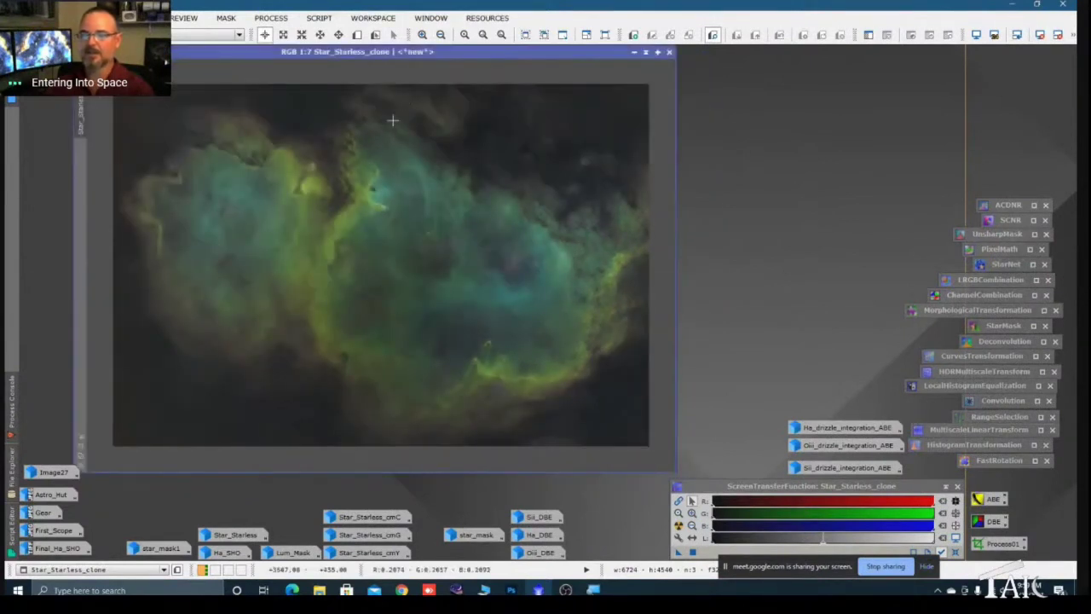
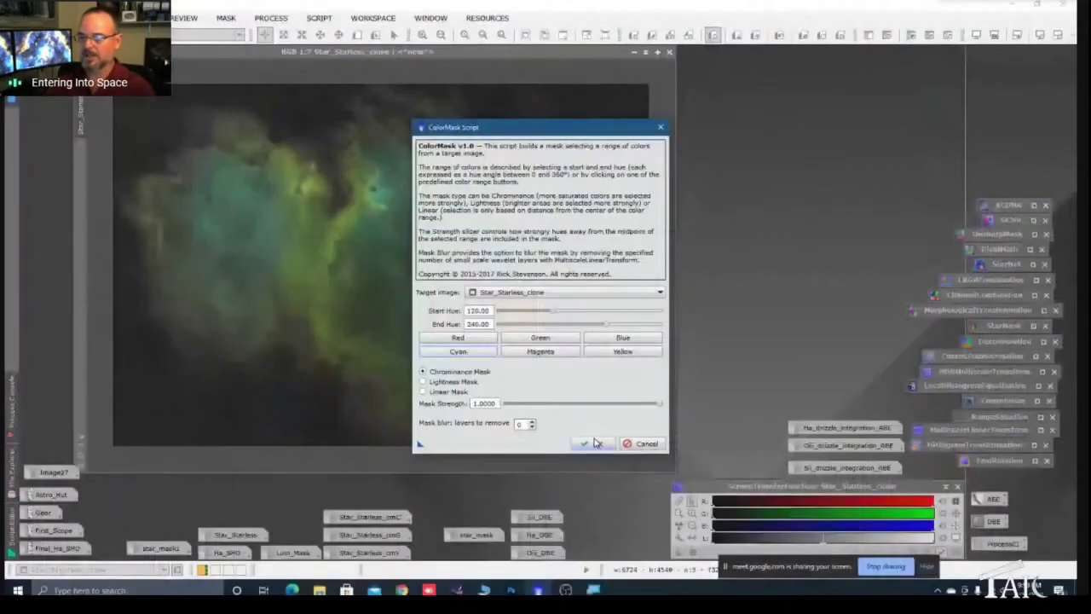
left_click_drag(548, 132, 748, 124)
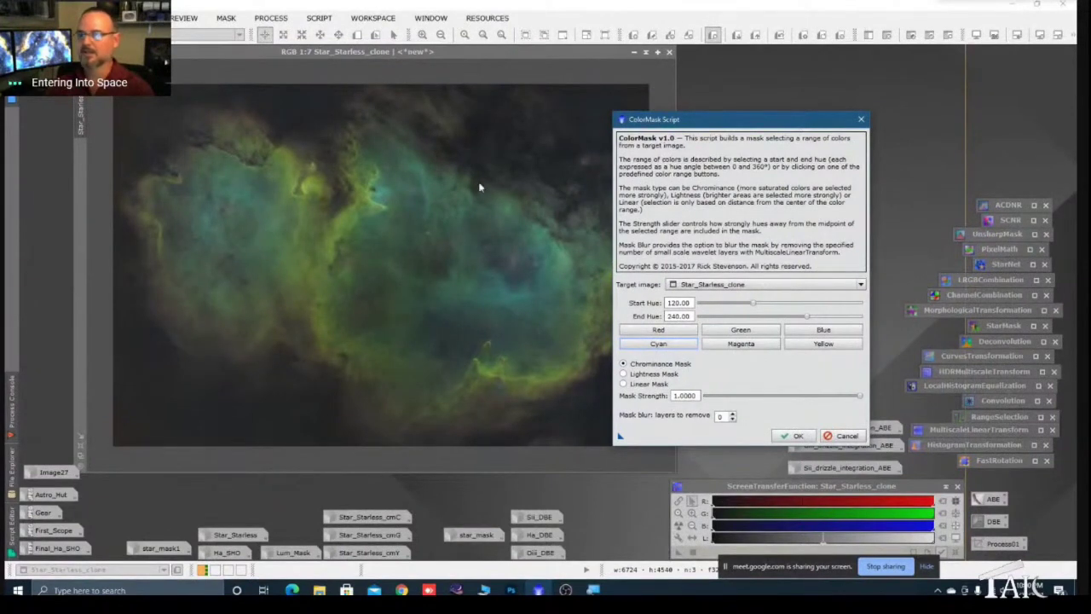
left_click_drag(694, 124, 765, 103)
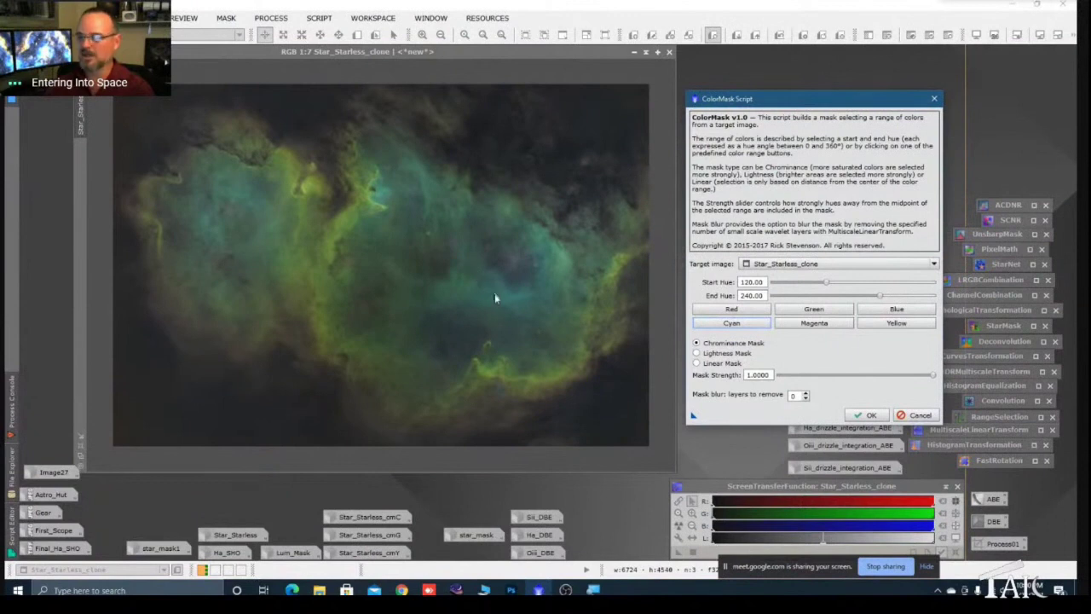
left_click(805, 394)
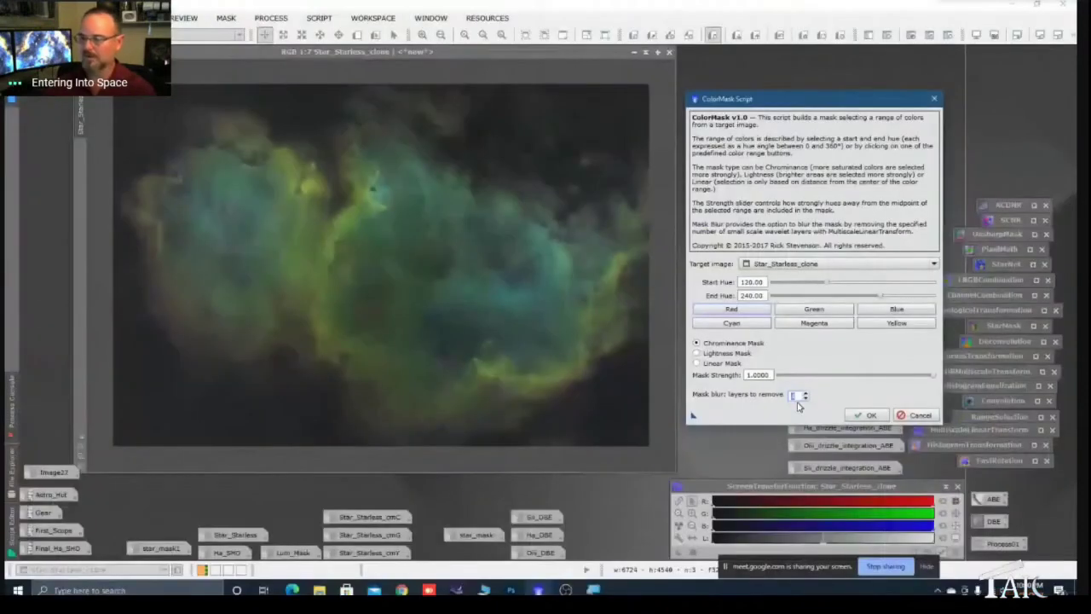
left_click(863, 415)
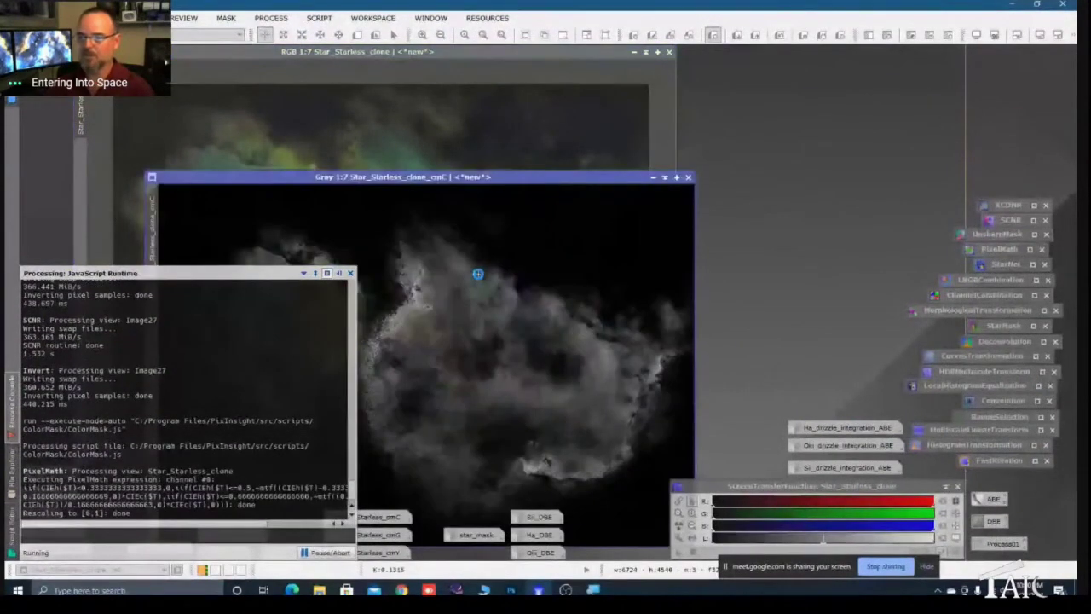
Step: View the new cyan mask in full and minimize it over the starless image
left_click_drag(519, 177, 530, 73)
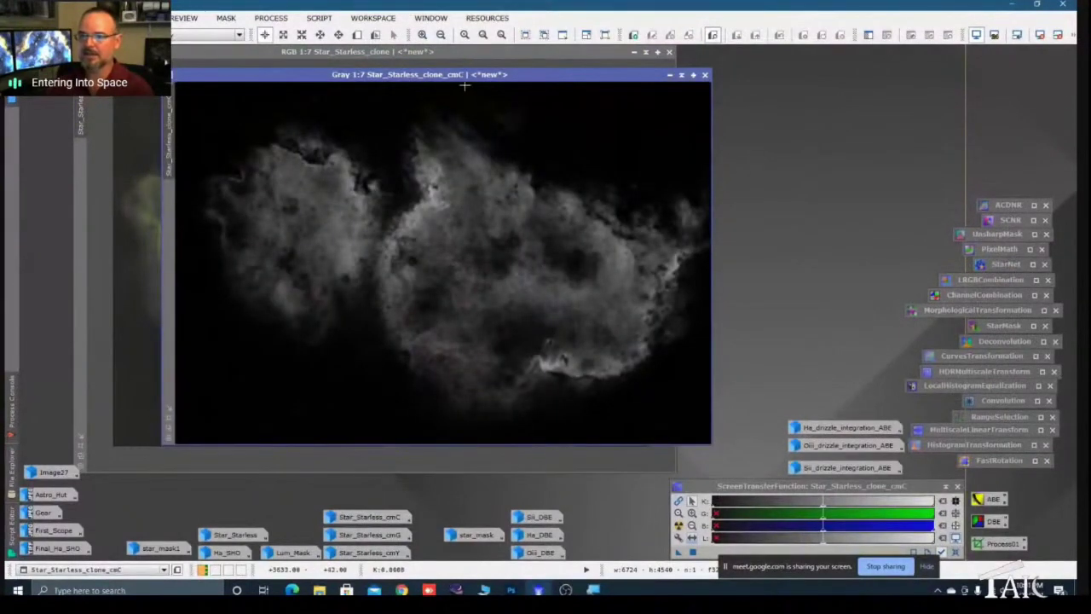
left_click(670, 75)
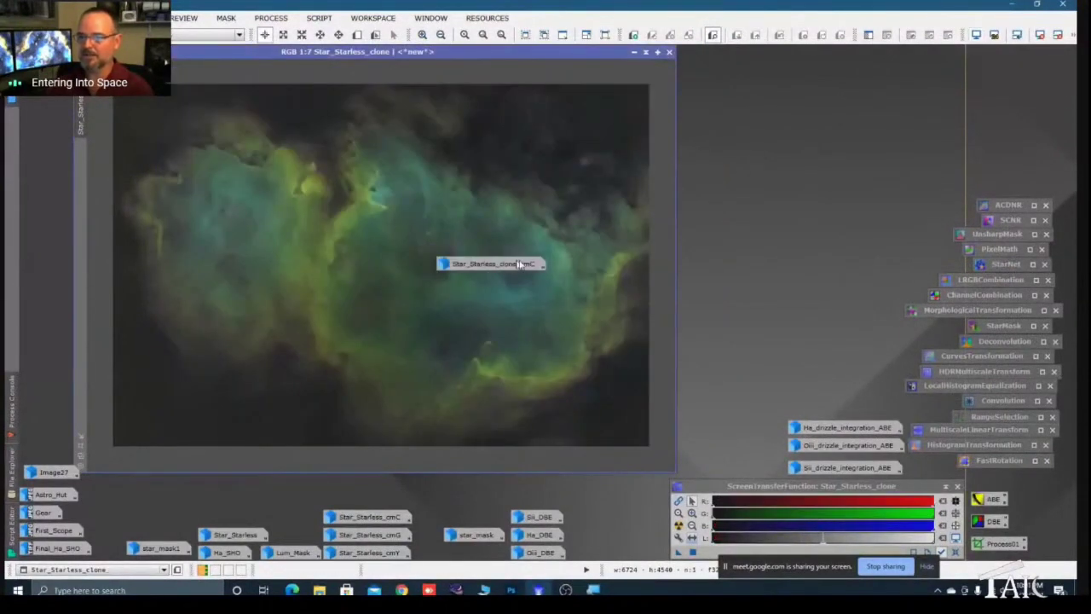
mouse_move(527, 266)
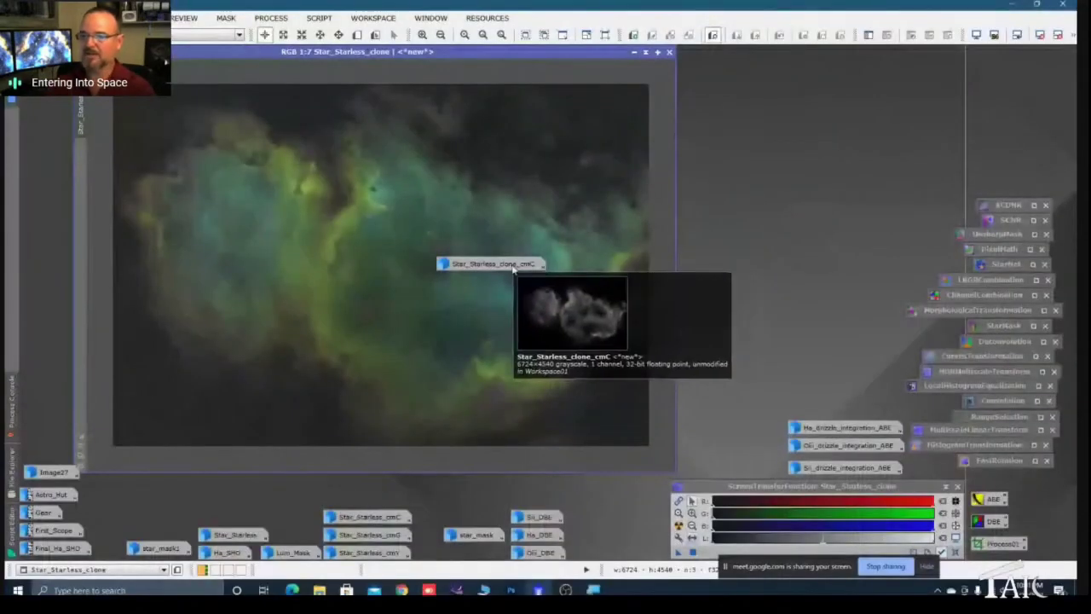
Step: Create a green chrominance mask of Star_Starless_clone with ColorMask, using hues 60.000 to 180.00, strength 1.0000 and 3 blur layers removed
left_click_drag(514, 271, 647, 542)
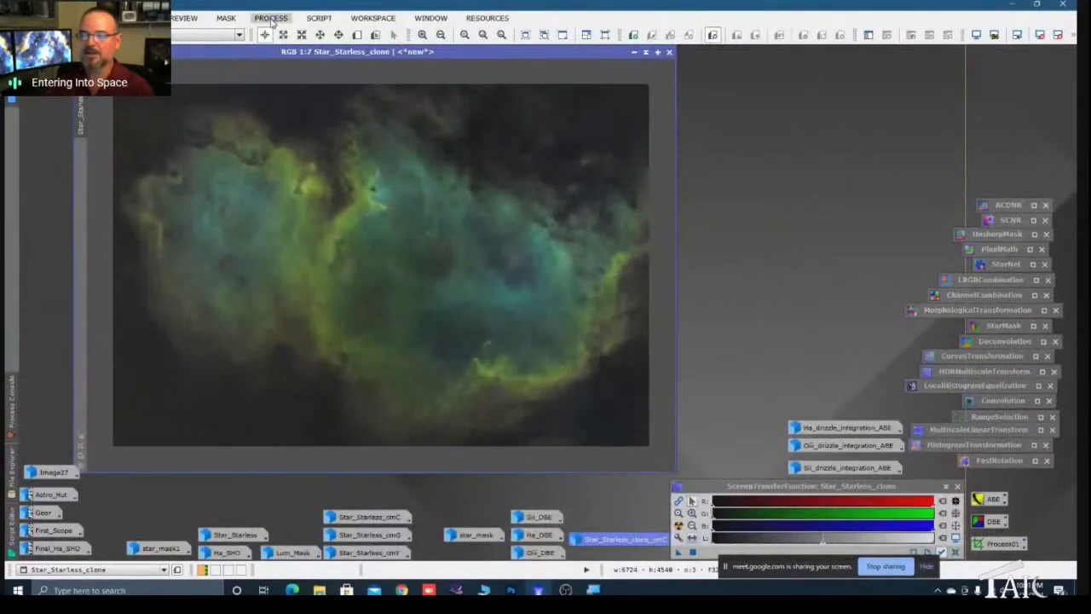
left_click(319, 18)
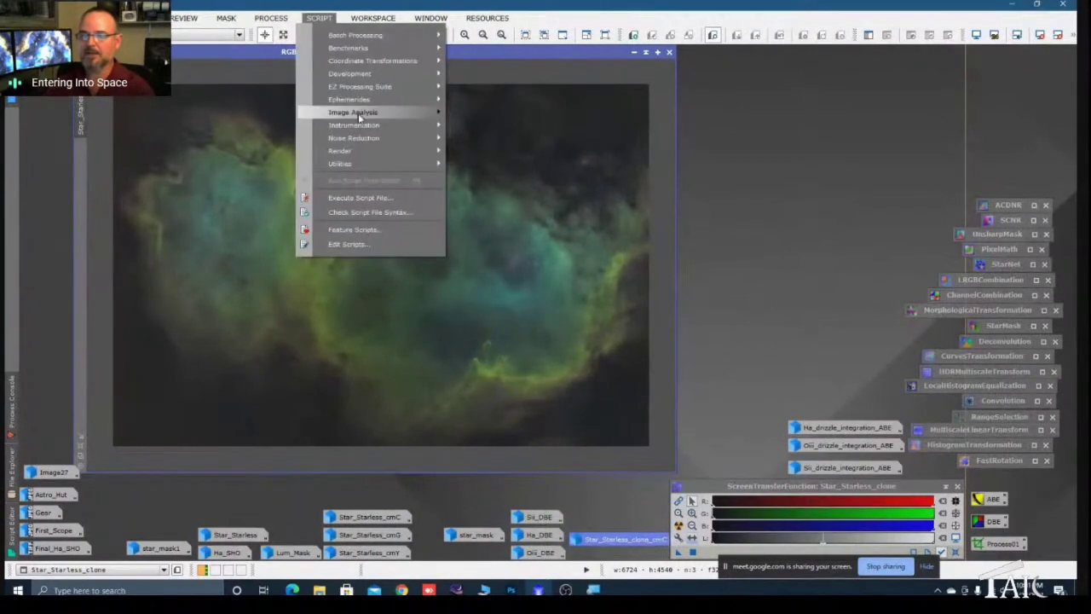
mouse_move(367, 163)
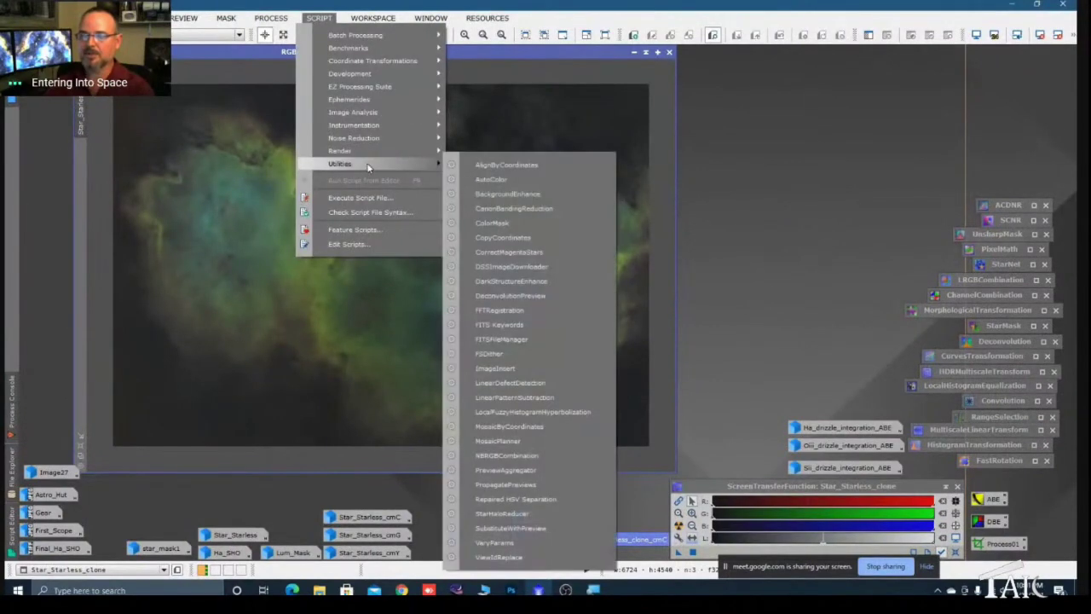
left_click(489, 224)
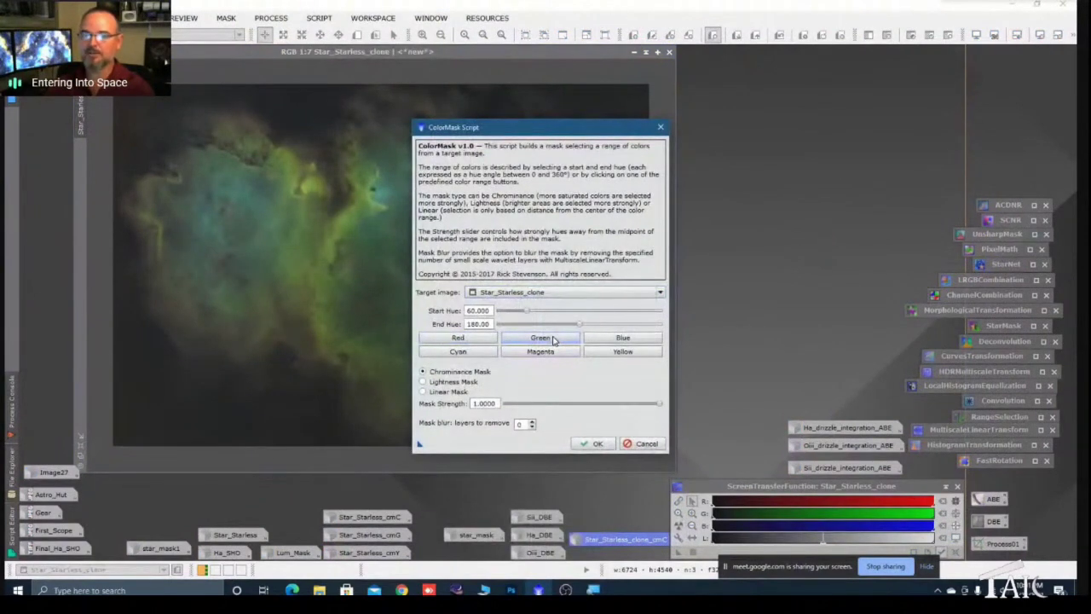
left_click(552, 340)
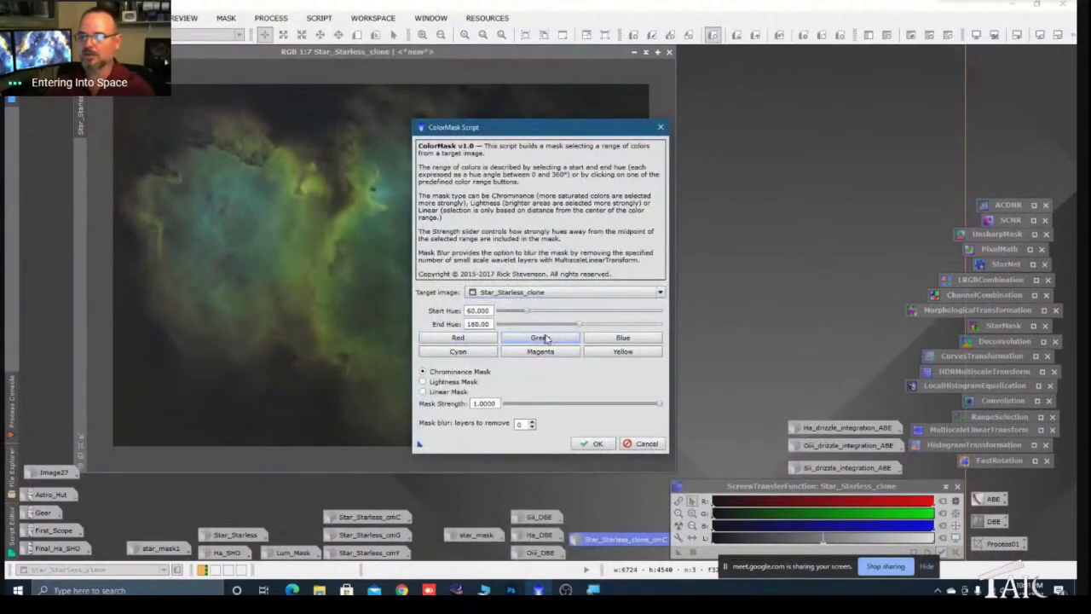
left_click(531, 425)
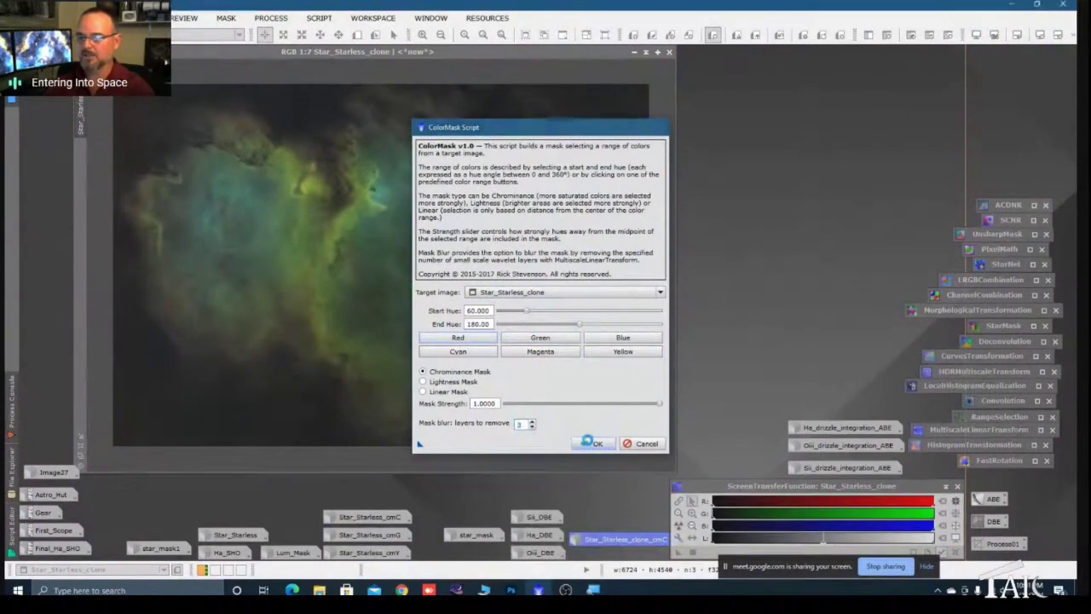
left_click(591, 443)
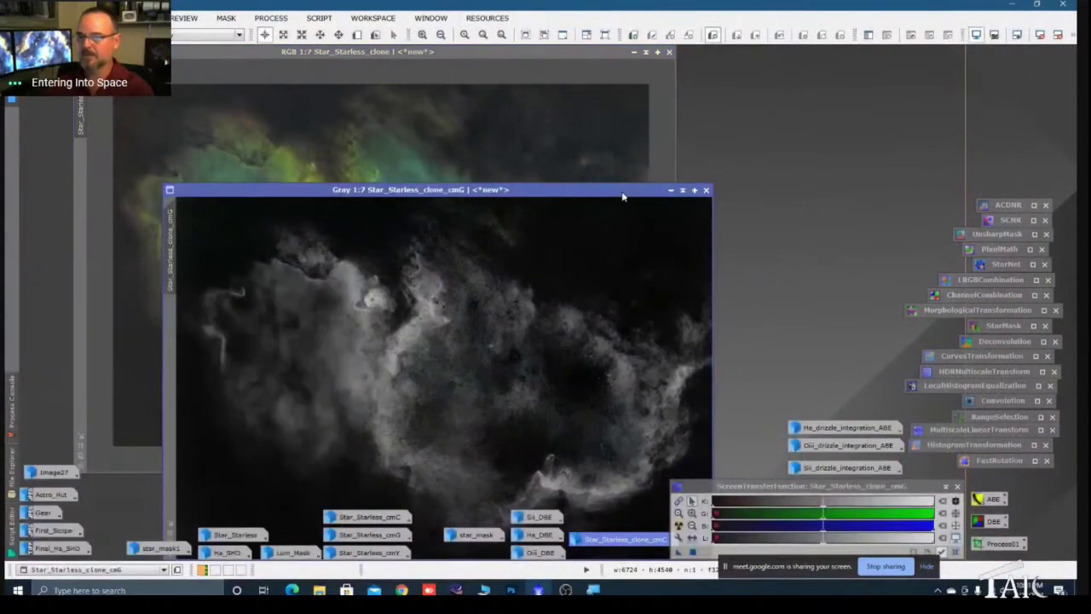
Step: Compare the green and cyan masks side by side, and minimize both into a stack above the drizzle integration icons
left_click_drag(627, 193, 874, 76)
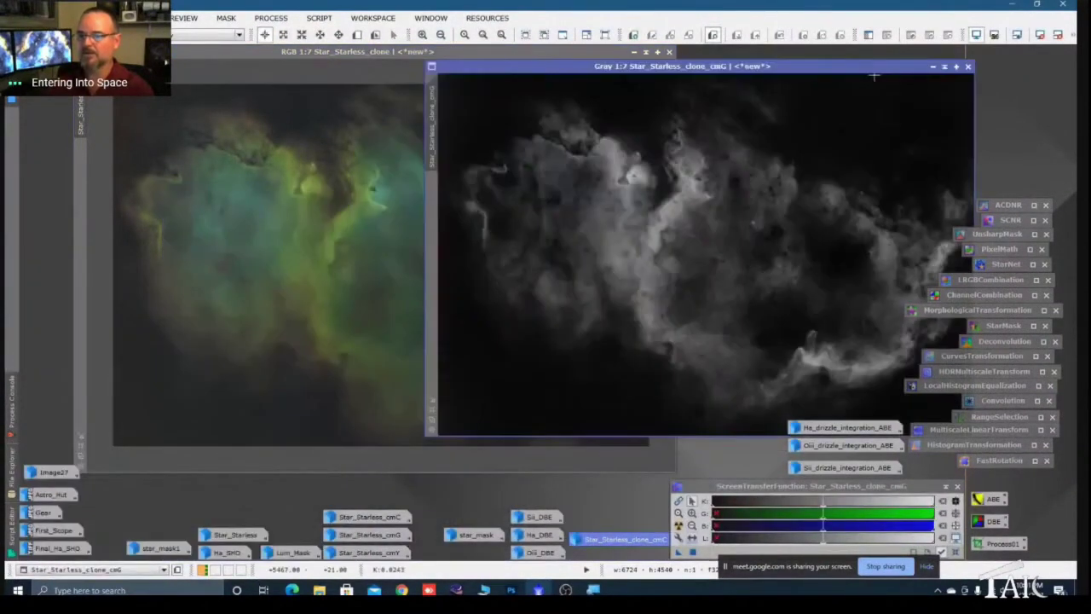
double_click(638, 542)
left_click_drag(609, 80, 524, 80)
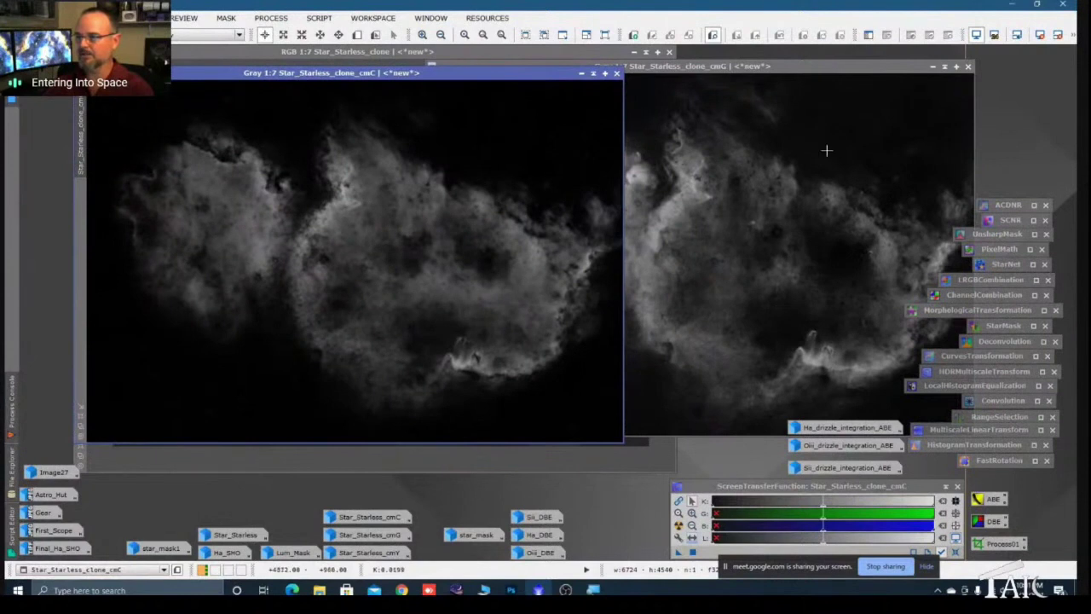
left_click(943, 67)
left_click_drag(756, 267, 846, 385)
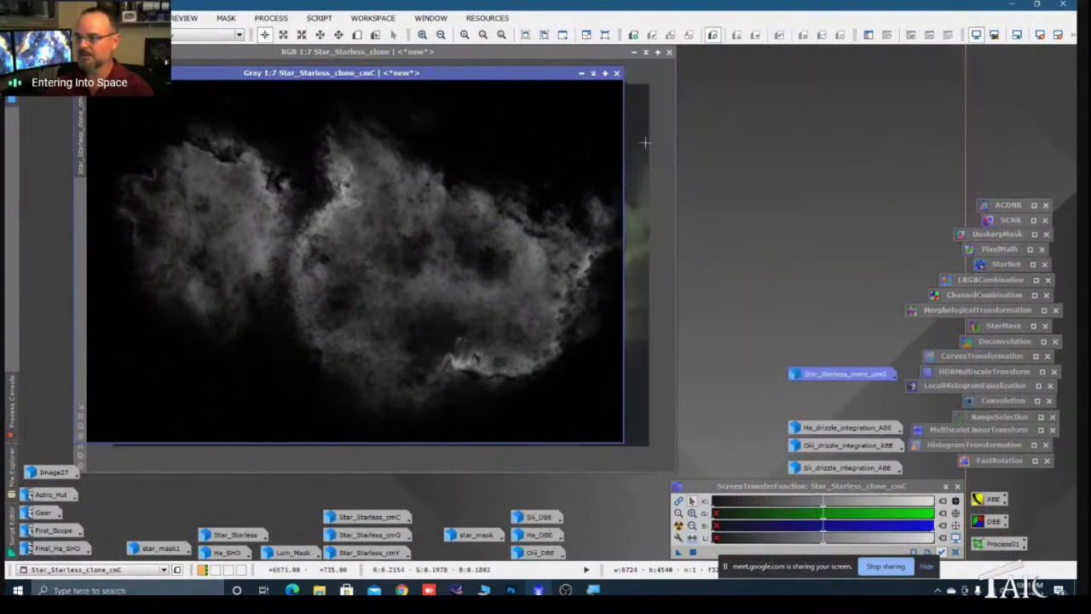
left_click(580, 73)
left_click_drag(616, 539, 838, 363)
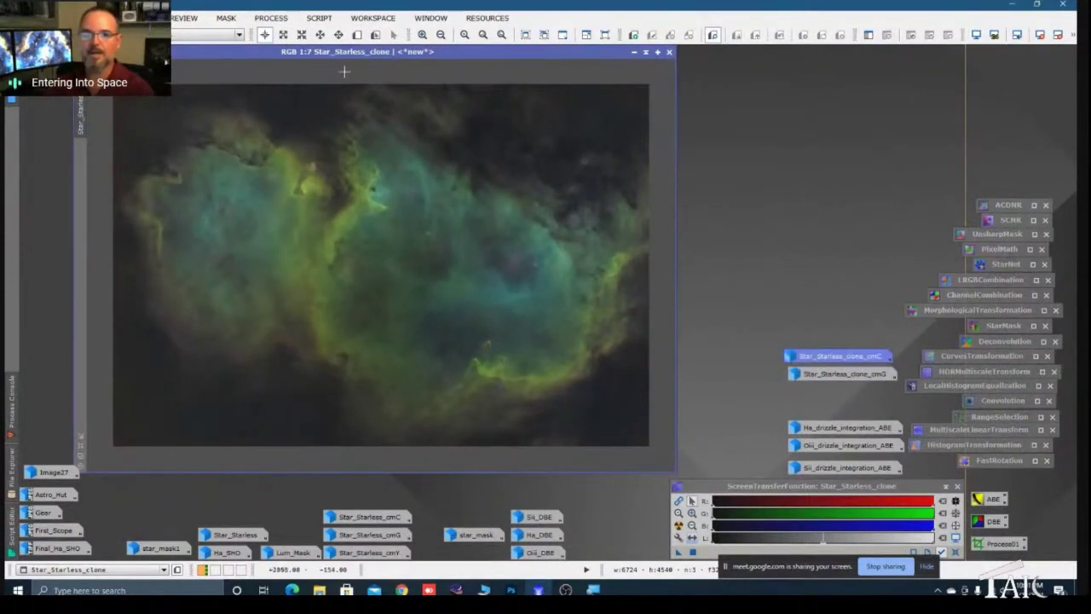
Step: Create a yellow chrominance mask of Star_Starless_clone with ColorMask, using hues 0.0000 to 120.00, mask strength 1.0000 and mask blur
left_click(317, 19)
mouse_move(389, 170)
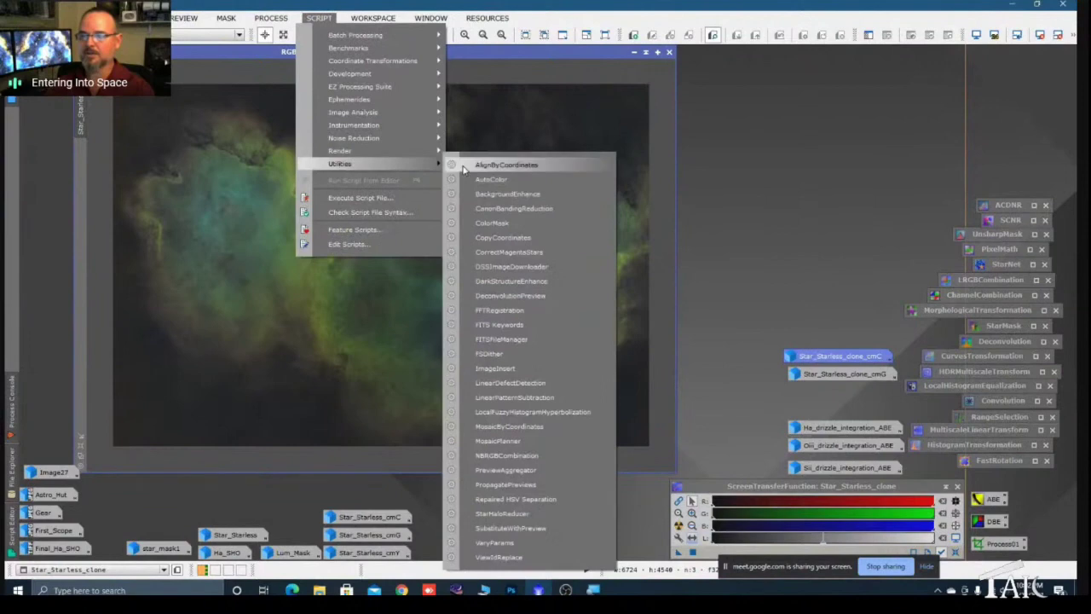
left_click(491, 223)
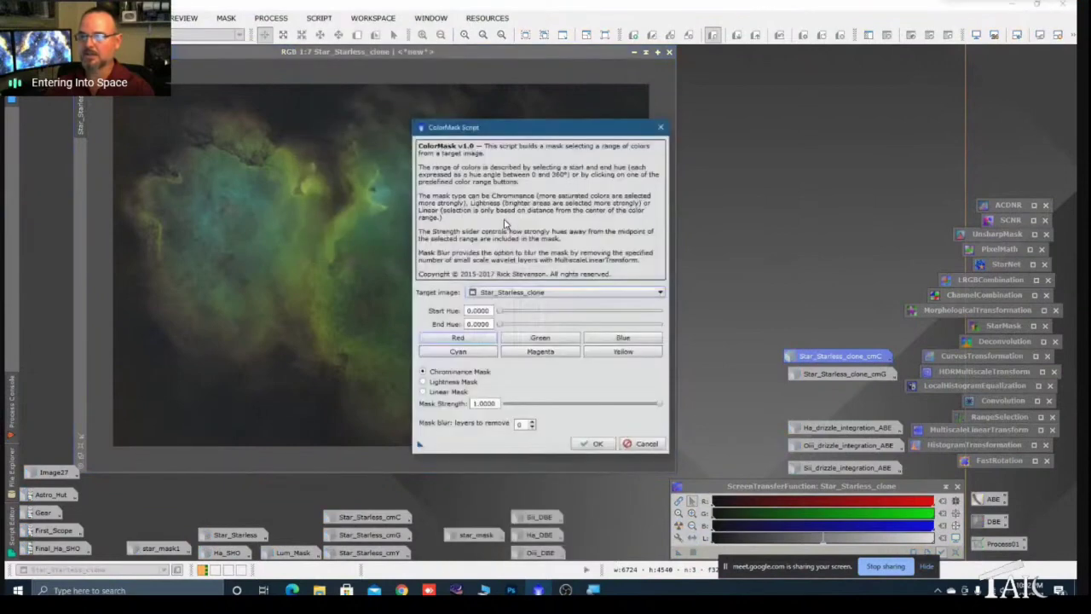
left_click(618, 352)
left_click(533, 427)
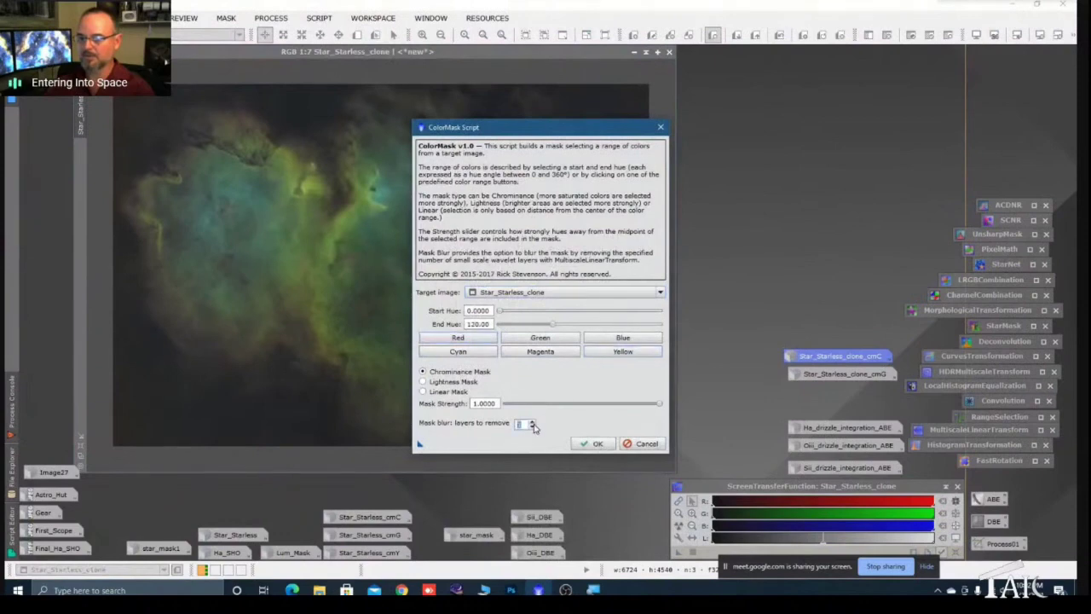
left_click(594, 443)
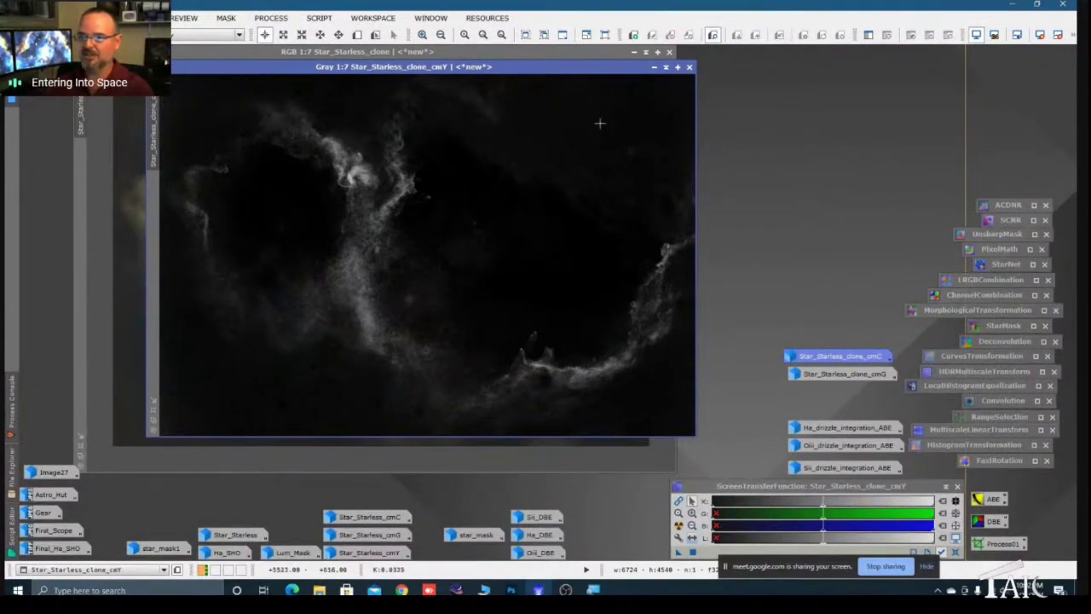
Step: Minimize the new yellow mask and line up its icon beneath the cyan and green mask icons
left_click(654, 68)
left_click_drag(498, 259, 853, 393)
left_click(840, 356)
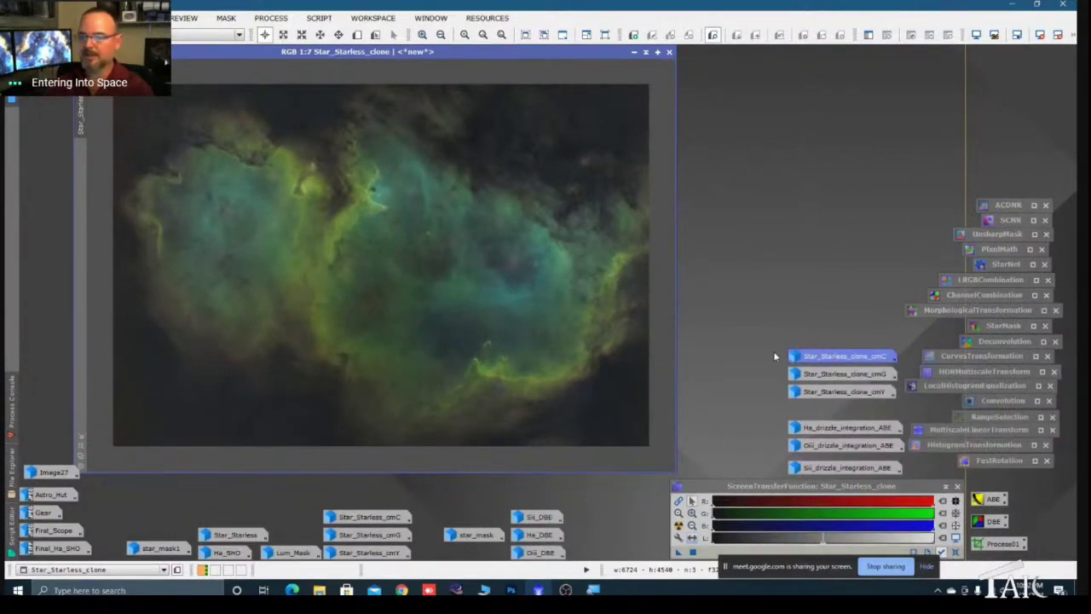
Step: Open CurvesTransformation beside the nebula image with its curves reset, keeping the cyan and green mask icons clear of it
double_click(964, 362)
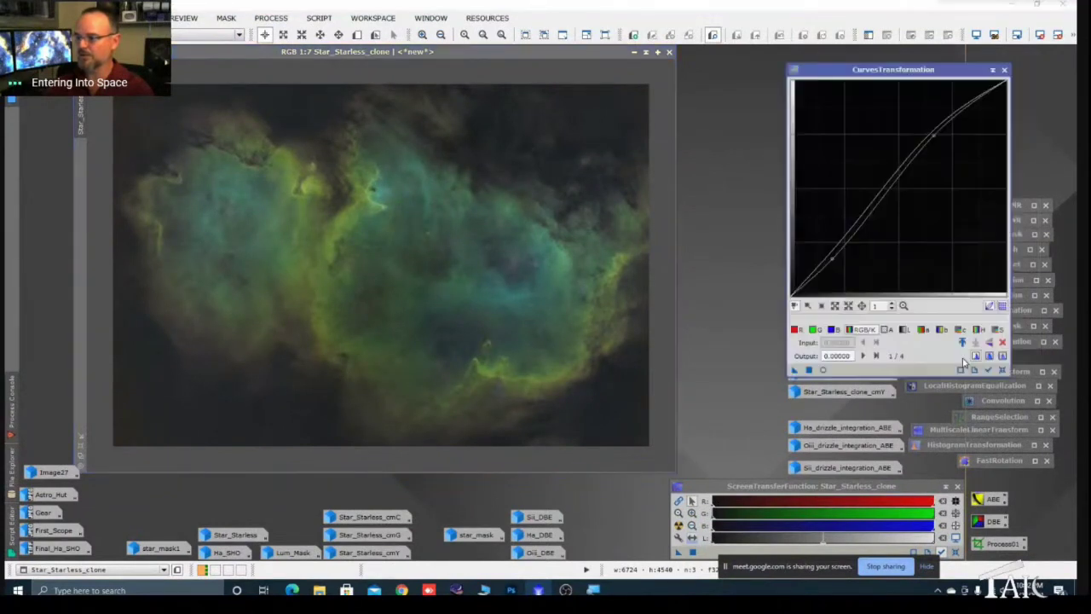
left_click_drag(898, 72, 805, 57)
mouse_move(827, 398)
left_mouse_down()
mouse_move(829, 409)
mouse_move(834, 392)
left_mouse_up()
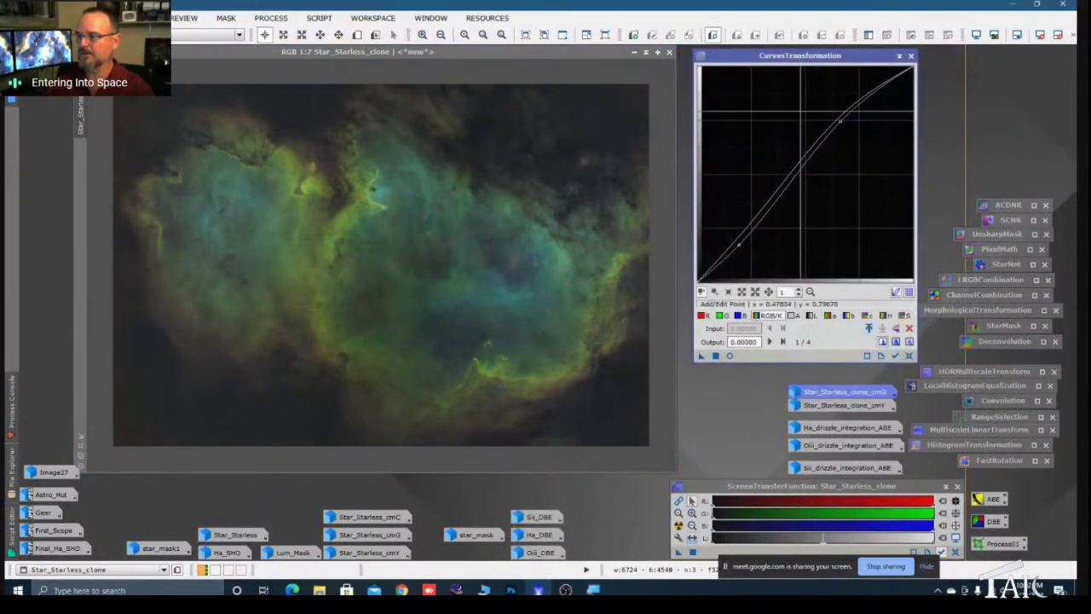
left_click_drag(797, 53, 691, 54)
left_click_drag(862, 358, 861, 375)
left_click_drag(750, 63, 847, 64)
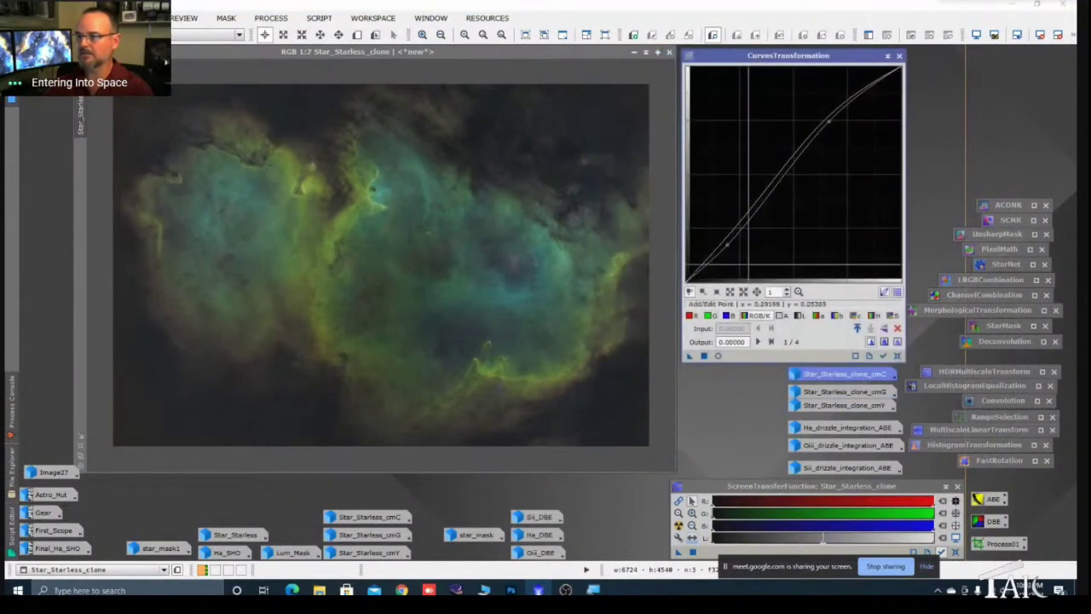
left_click(897, 356)
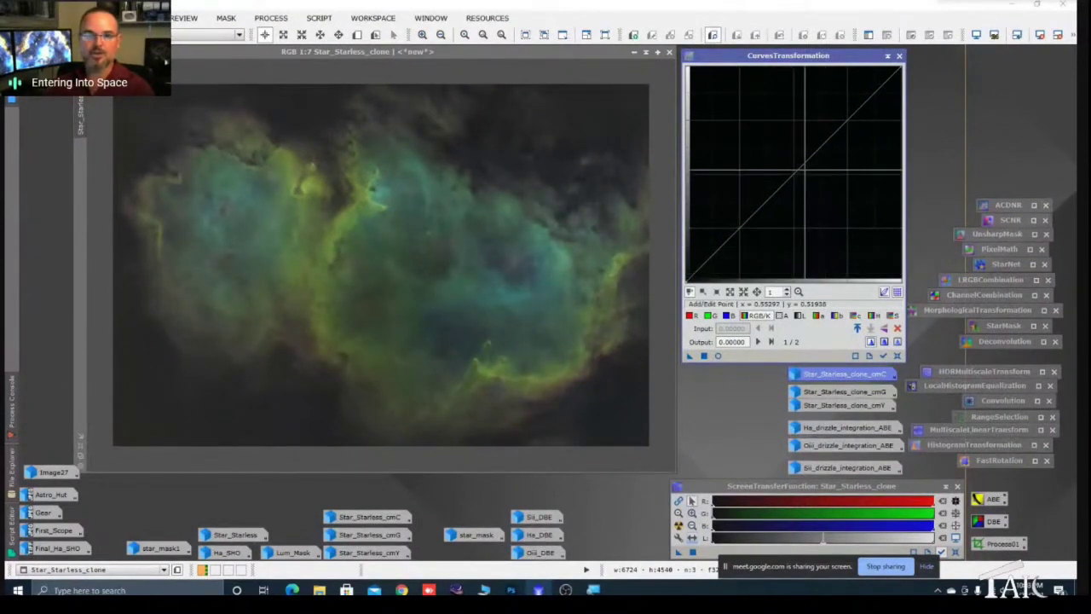
Step: Open the Star_Starless_clone_cmC mask and place its window so the starless image's identifier tab stays exposed
double_click(848, 377)
left_click_drag(467, 74, 587, 91)
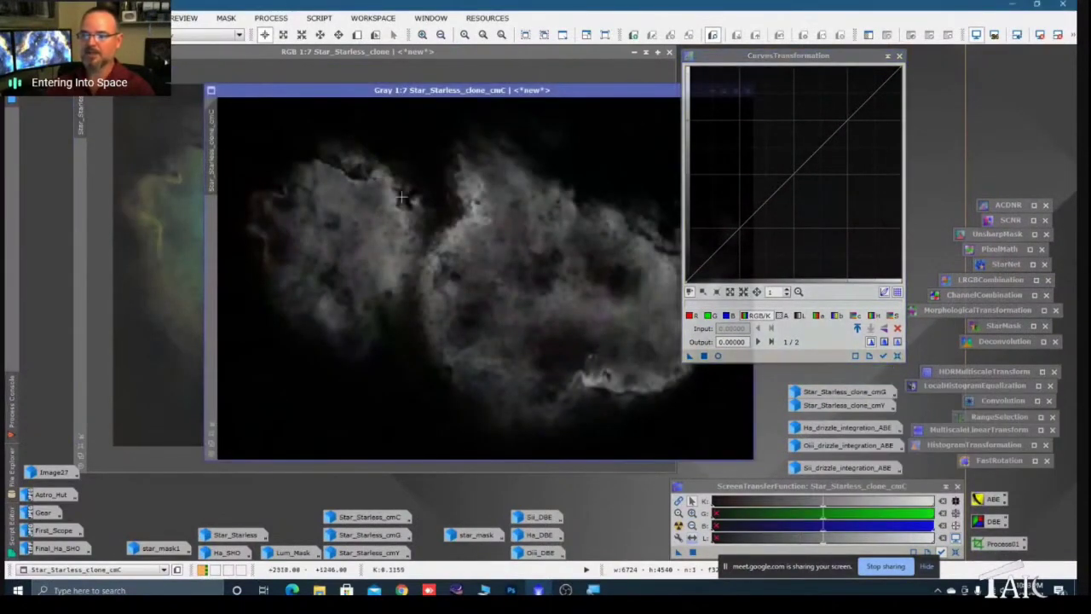
mouse_move(415, 91)
left_mouse_down()
mouse_move(332, 188)
mouse_move(415, 81)
mouse_move(436, 142)
mouse_move(427, 106)
left_mouse_up()
Step: Duplicate the Star_Starless_clone_cmC mask image and close the copy
mouse_move(209, 153)
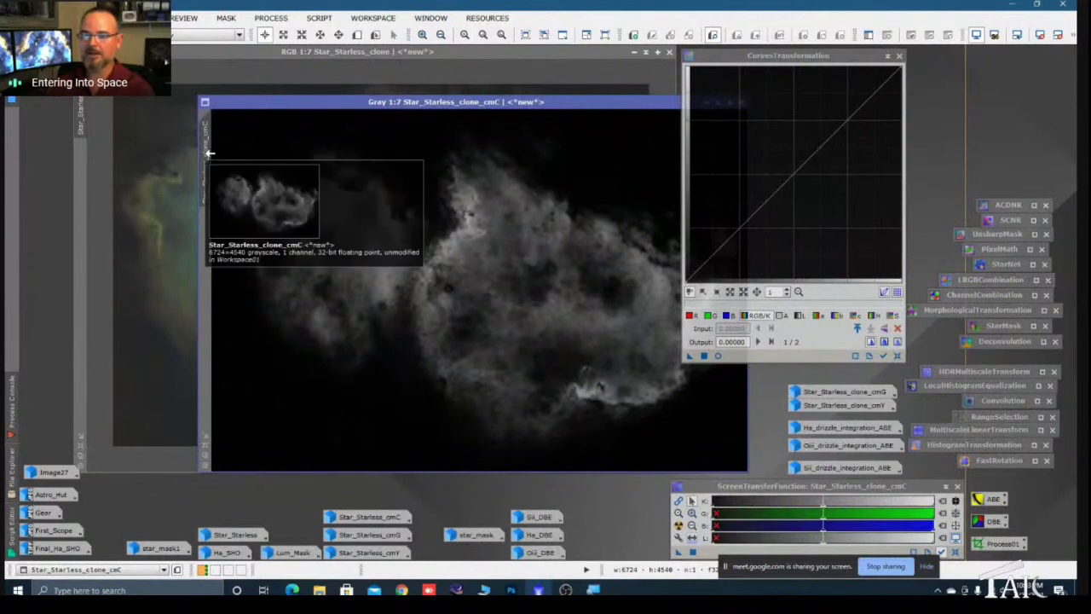
left_click_drag(209, 153, 239, 158)
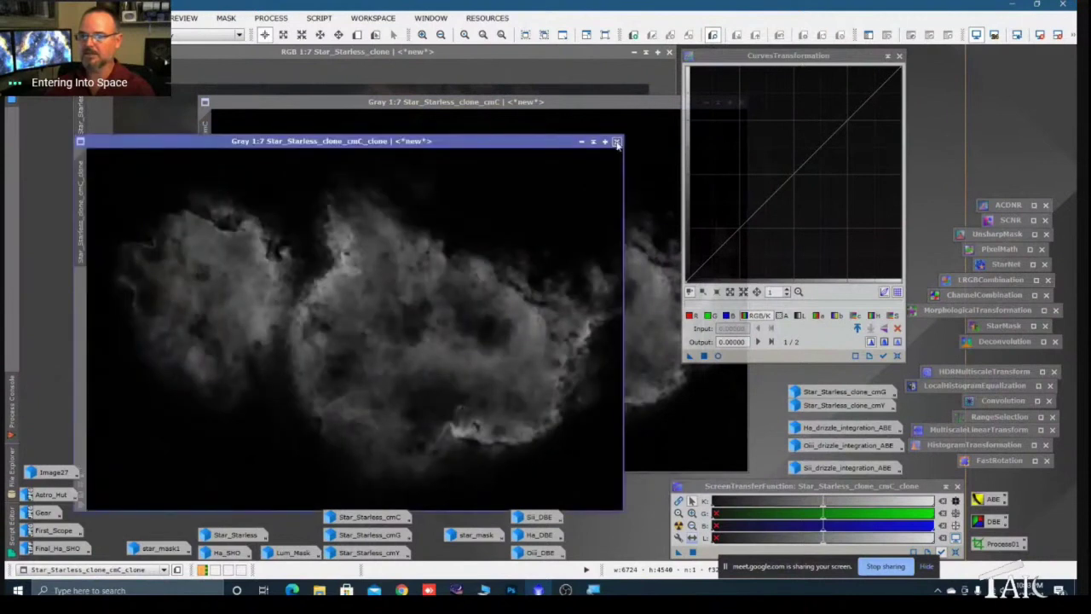
left_click(617, 145)
Step: Apply Star_Starless_clone_cmC as the mask on Star_Starless_clone, and hide the red mask overlay while keeping the mask enabled
mouse_move(205, 153)
left_mouse_down()
mouse_move(273, 186)
mouse_move(123, 145)
mouse_move(77, 200)
left_mouse_up()
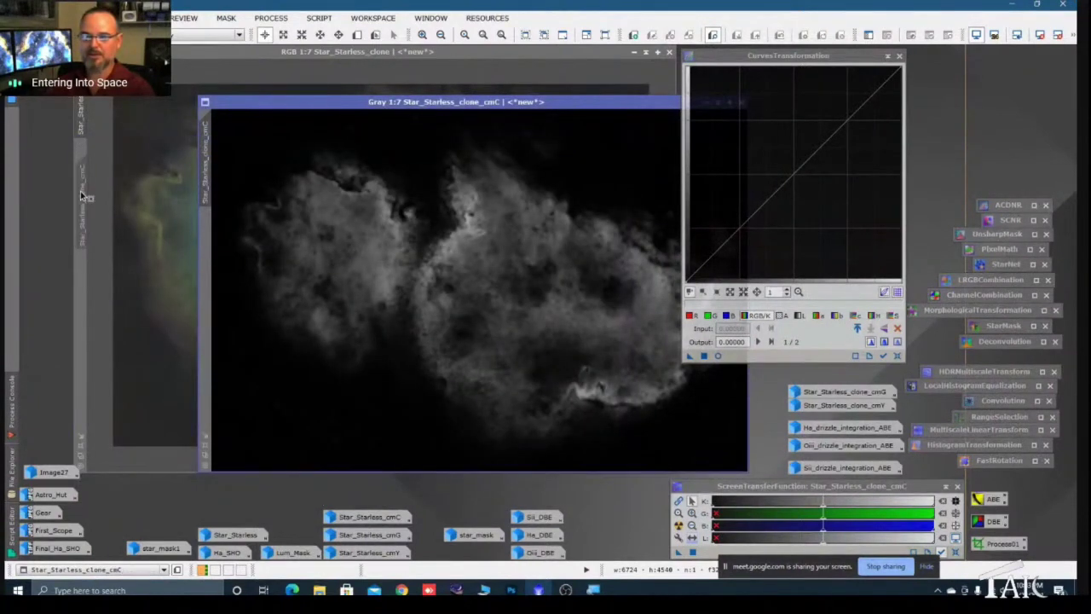
left_click_drag(79, 198, 83, 193)
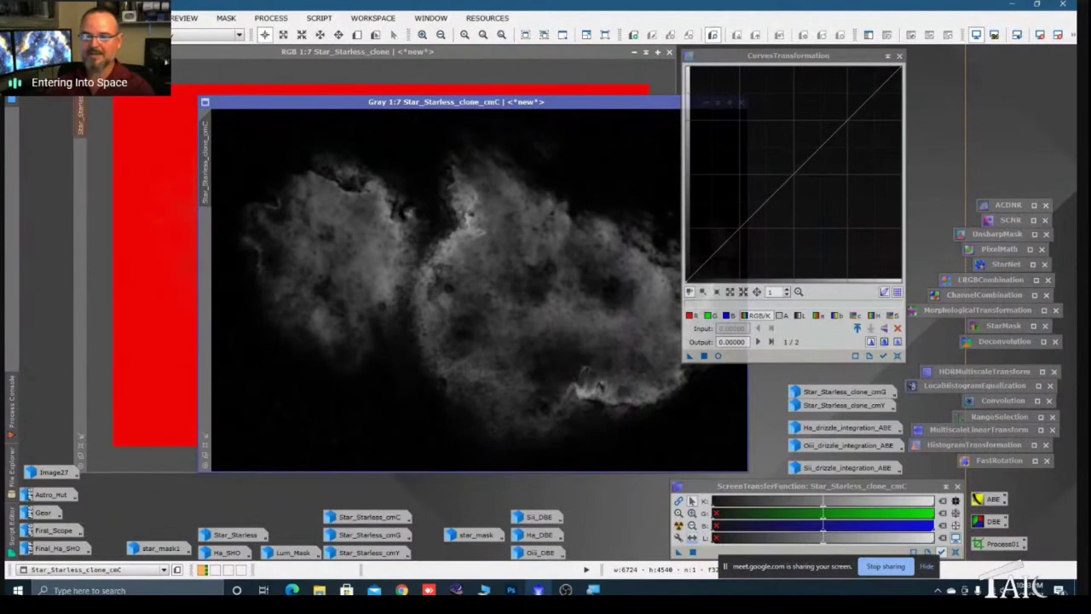
left_click_drag(569, 104, 627, 108)
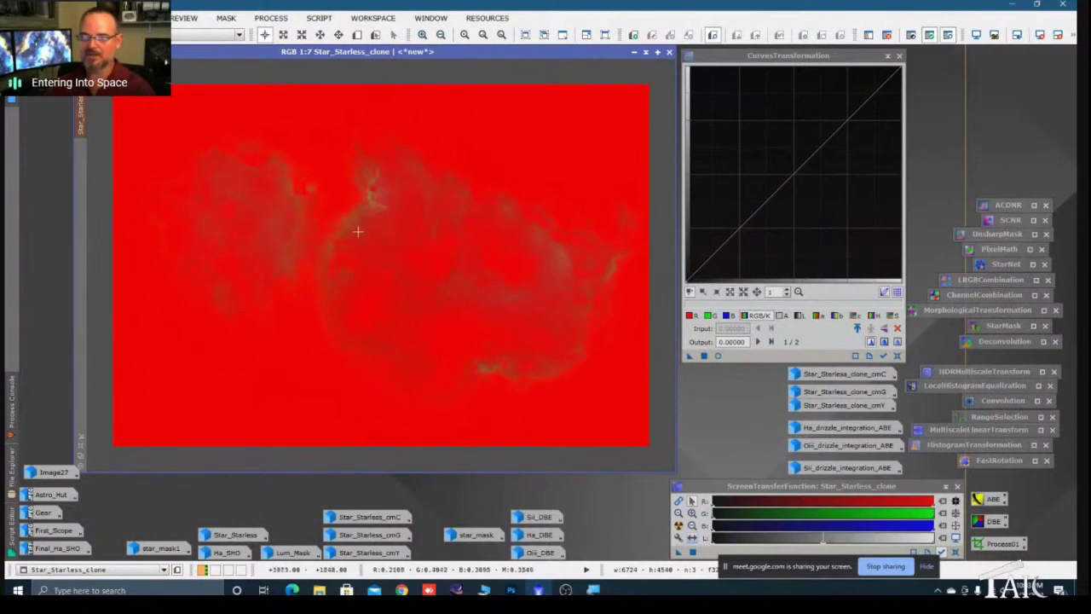
right_click(332, 205)
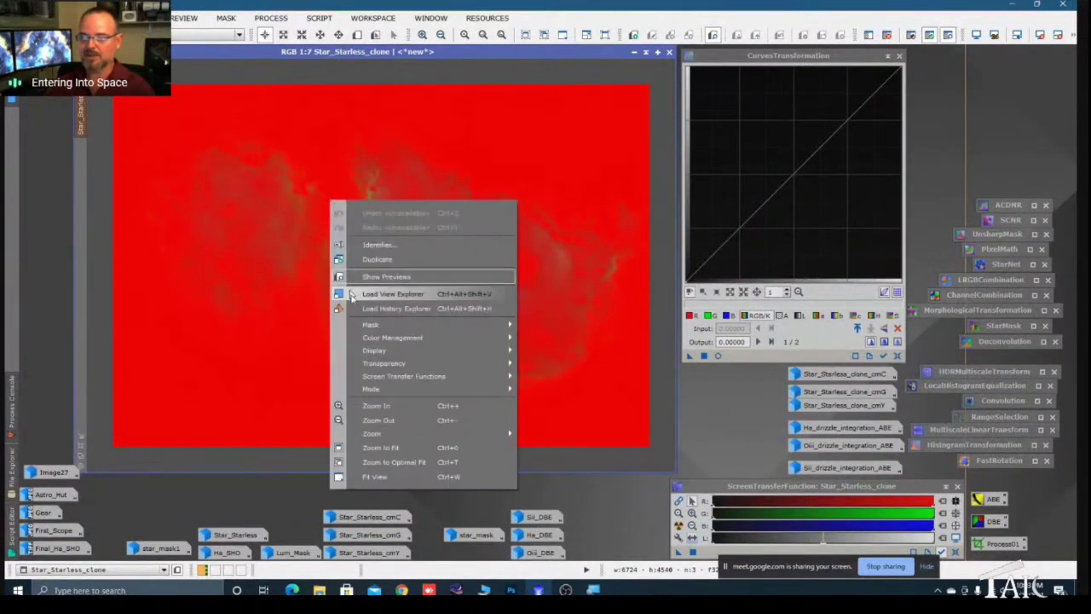
mouse_move(375, 331)
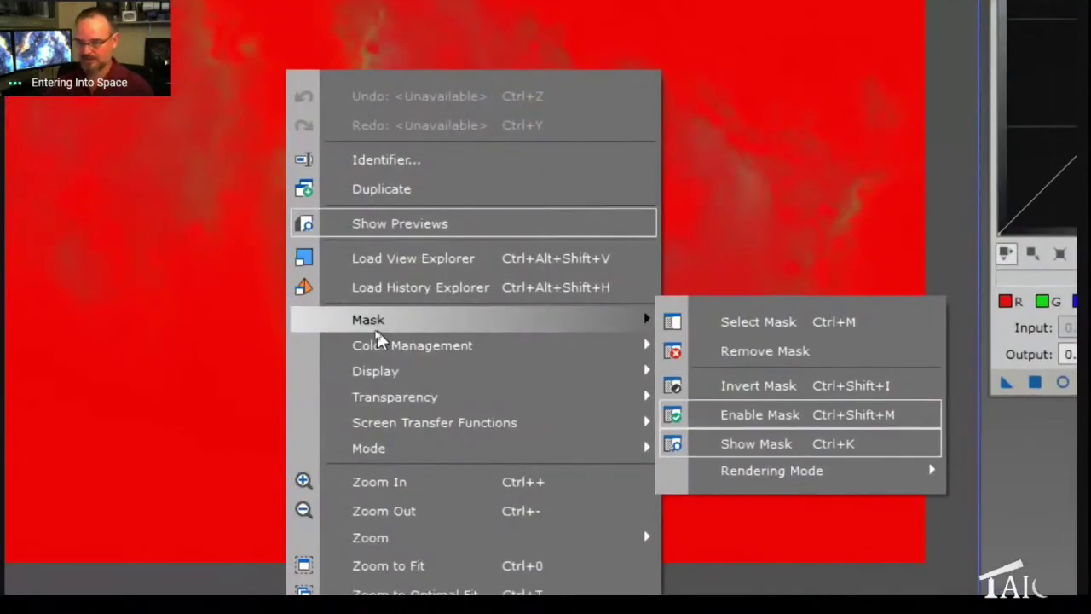
left_click(707, 444)
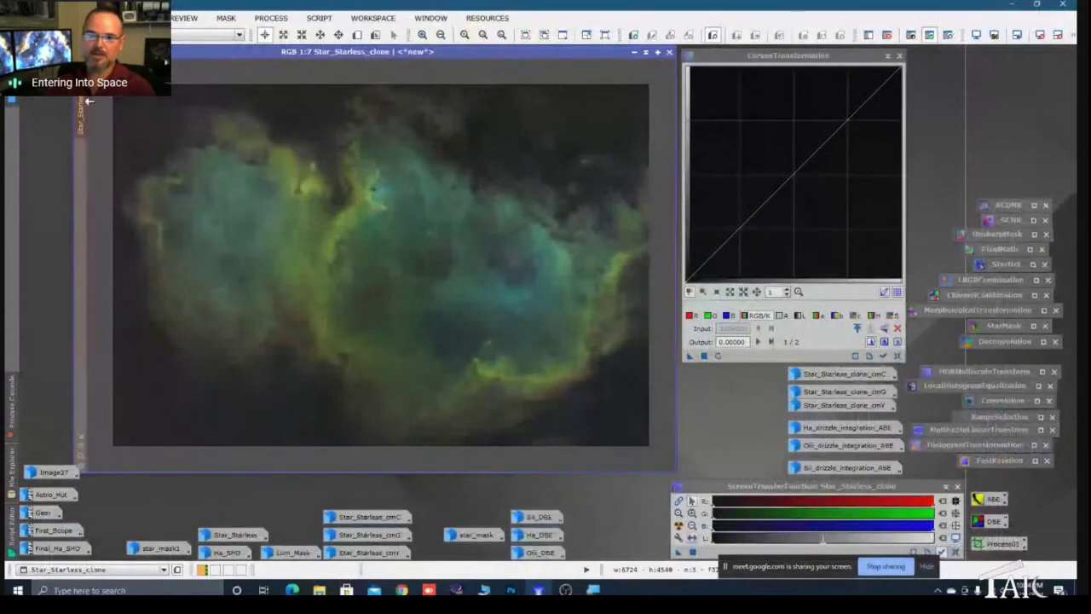
mouse_move(89, 101)
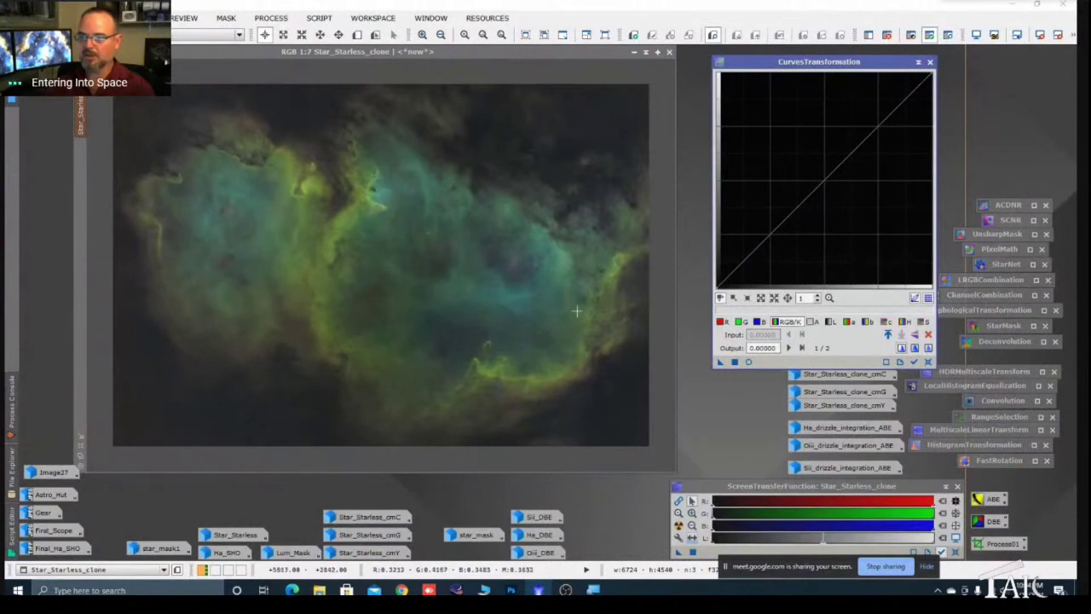
Step: Try raising the blue curve with a point at input 0.52196 and output 0.72868, and reset the curves
left_click(758, 321)
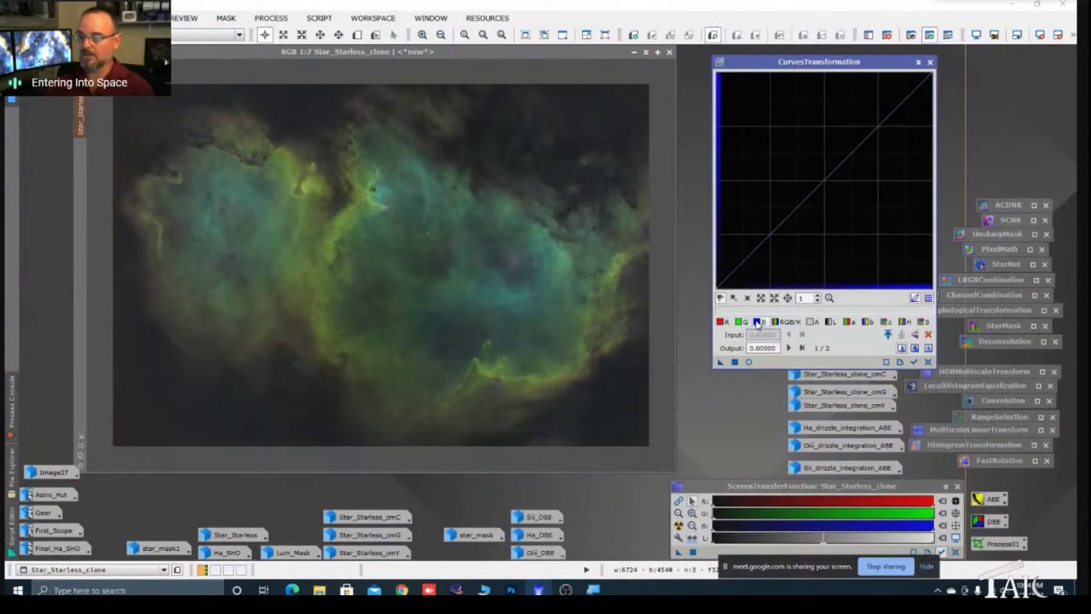
left_click_drag(862, 142, 828, 130)
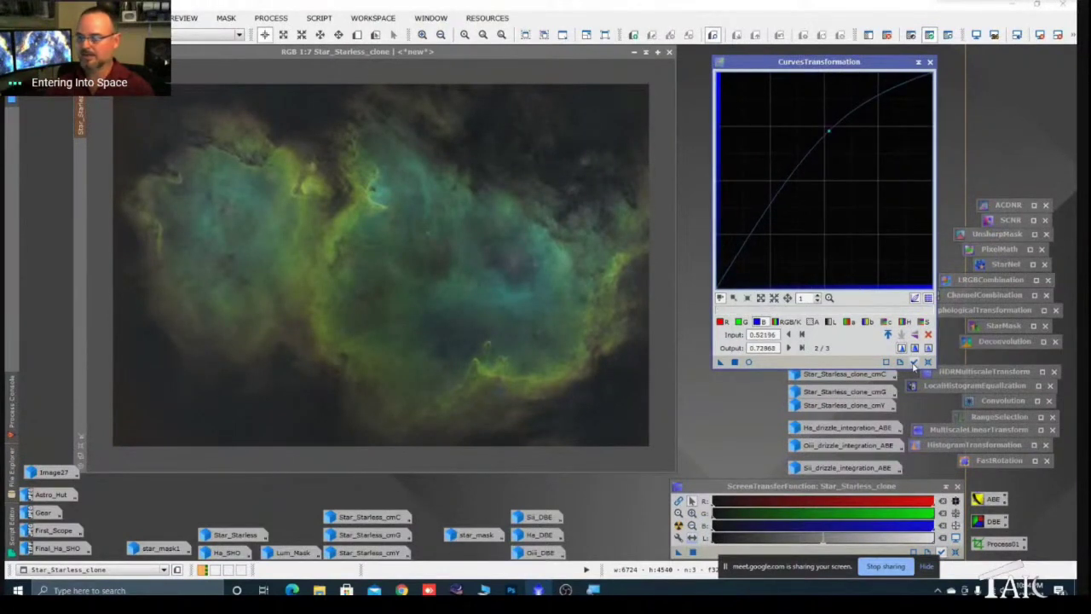
left_click(929, 361)
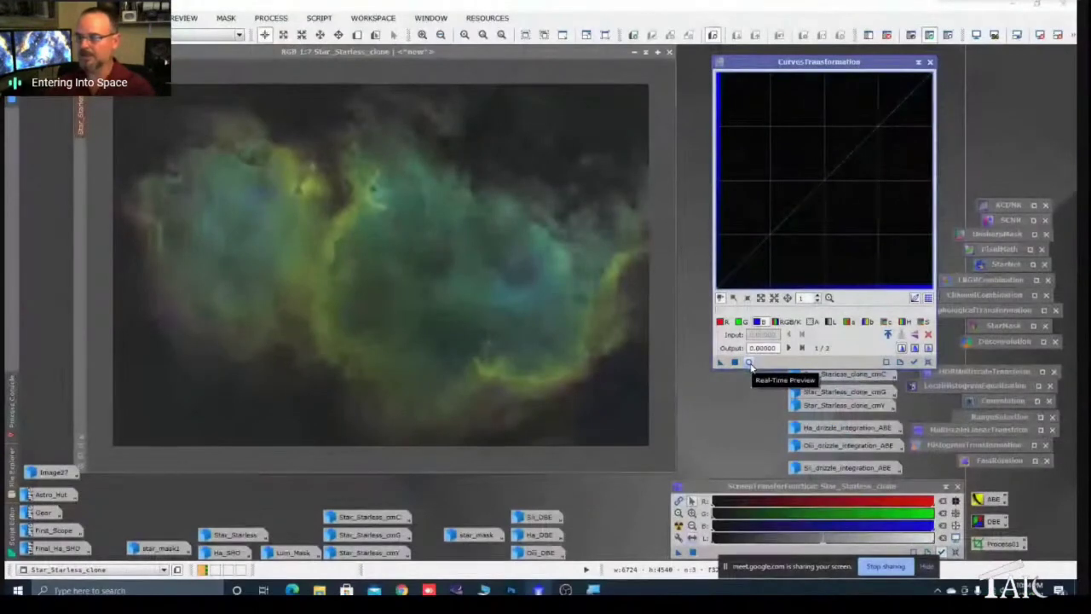
Step: Preview CurvesTransformation in real time and raise the RGB/K curve at input 0.47287 to output 0.68217
left_click(749, 361)
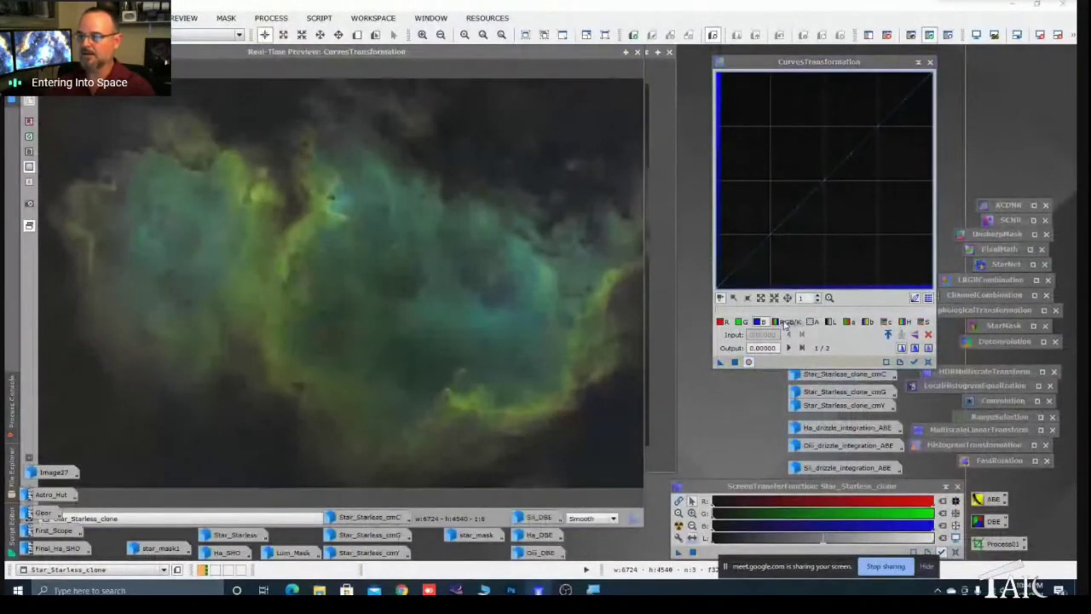
left_click(786, 321)
left_click_drag(845, 158, 819, 140)
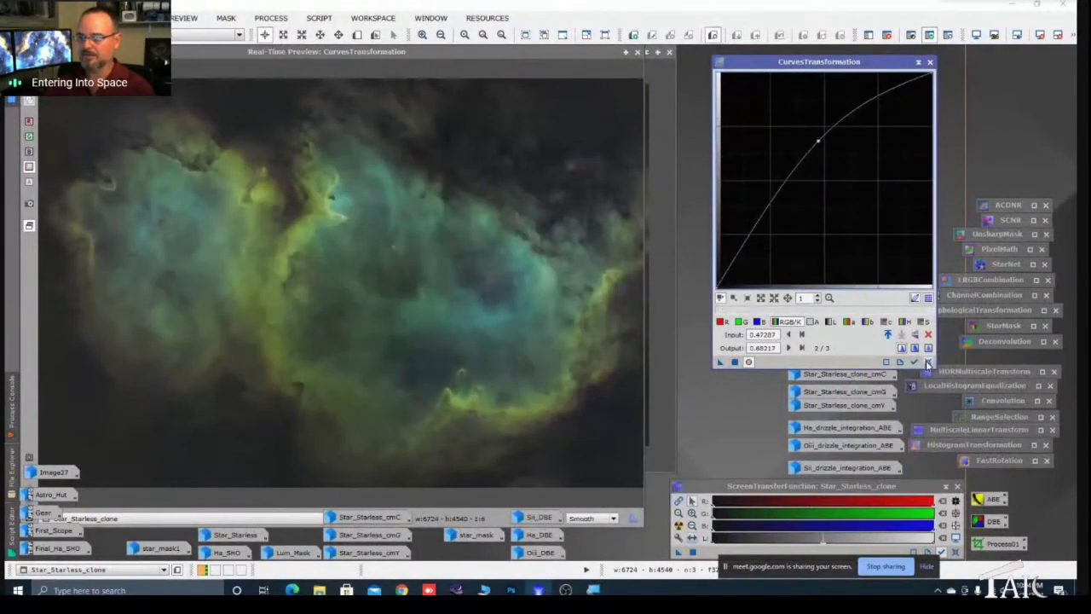
Step: Reset the curves and raise the blue curve at input 0.54264 to output 0.72810
left_click(927, 362)
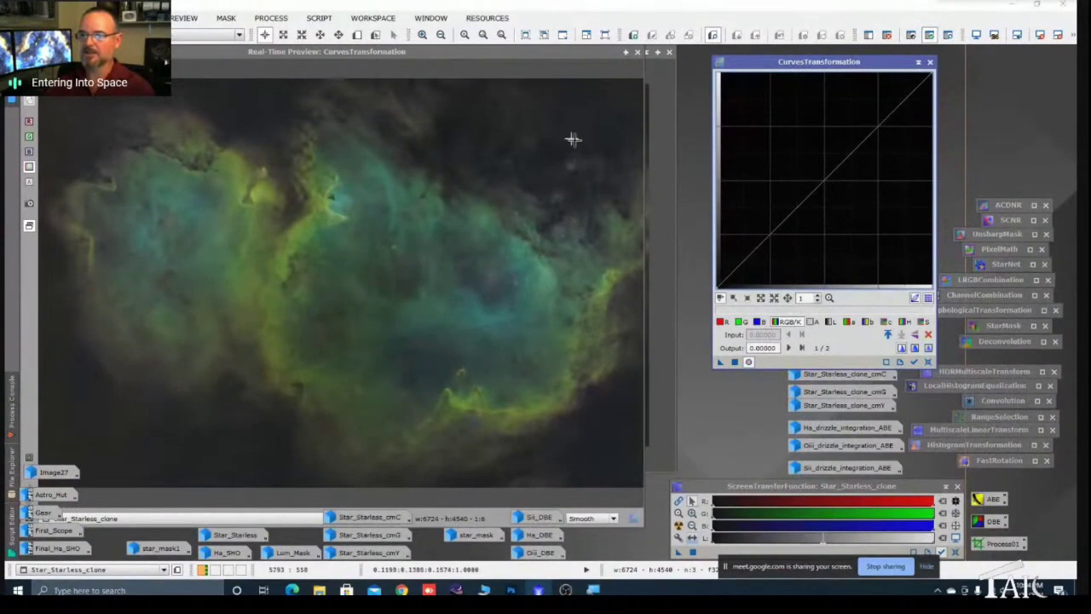
left_click_drag(580, 51, 600, 53)
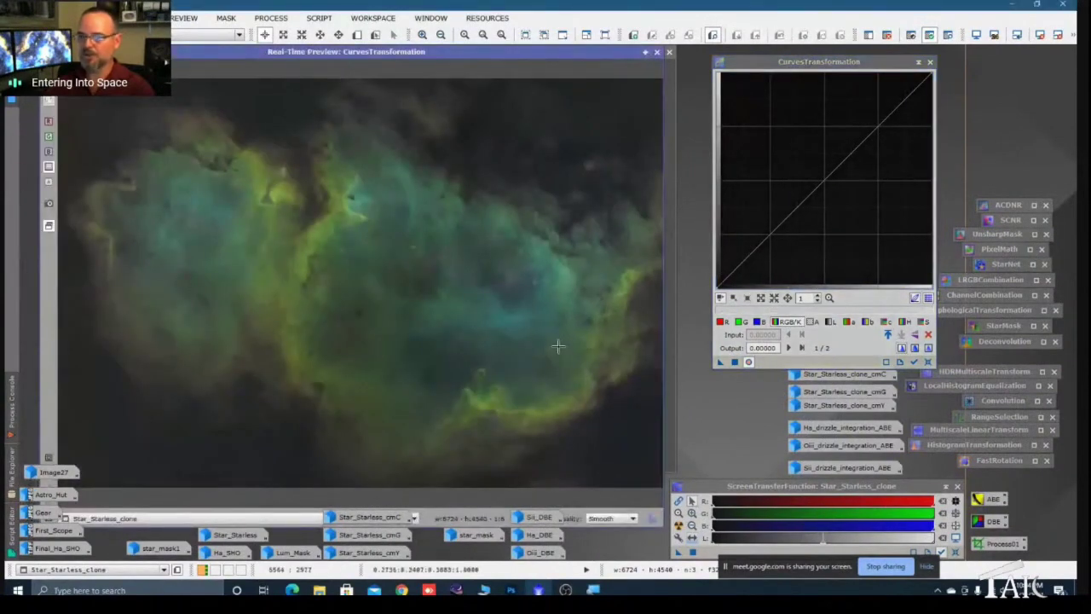
left_click(754, 322)
left_click_drag(852, 153, 834, 131)
Step: Lower the green curve and the red curve slightly in the upper midtones
left_click(739, 322)
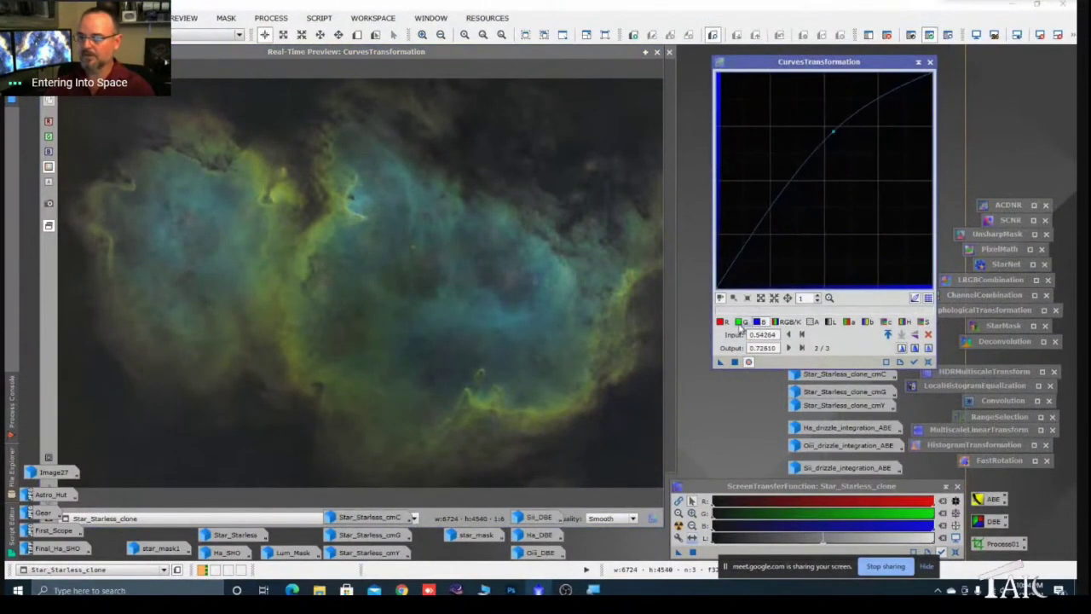
left_click_drag(852, 147, 860, 163)
left_click(720, 322)
left_click(848, 164)
left_click_drag(848, 164, 850, 164)
Step: Raise the RGB/K curve in the upper midtones and anchor it in the shadows at about 0.25
left_click(789, 322)
left_click_drag(871, 133, 865, 123)
left_click(770, 237)
left_click_drag(770, 237, 769, 234)
Step: Lower the CIE b* curve at input 0.61499 to output 0.53747, and apply the curves to Star_Starless_clone
left_click(867, 322)
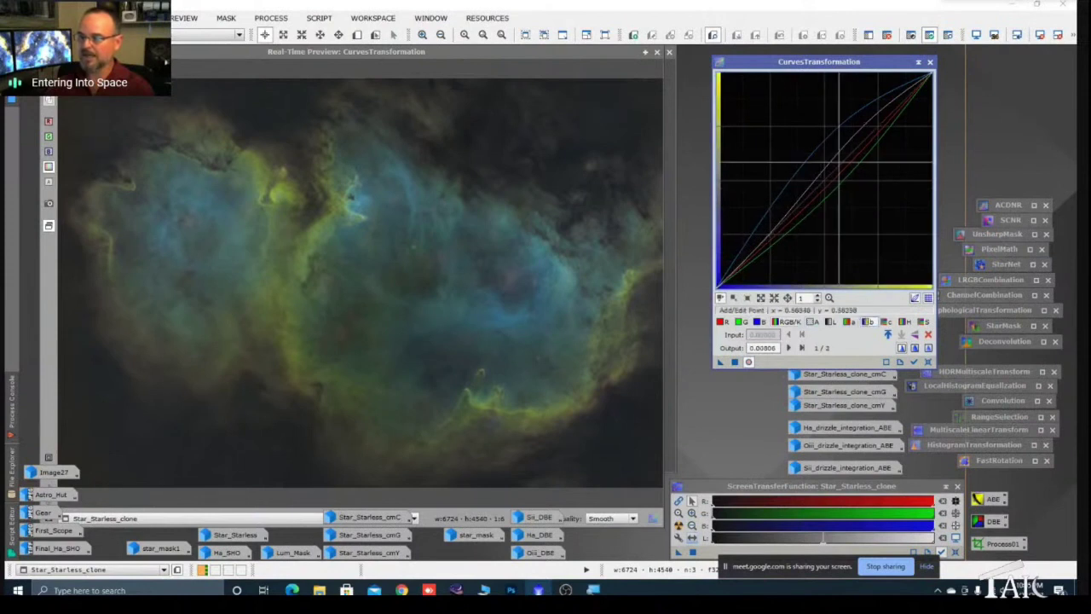
left_click_drag(840, 167, 849, 173)
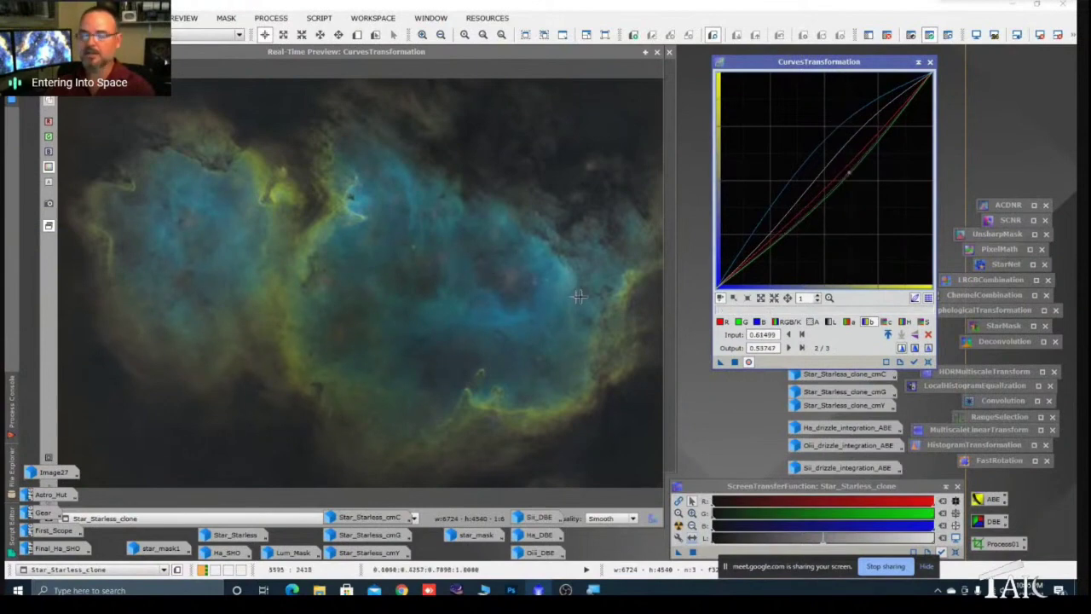
left_click(735, 363)
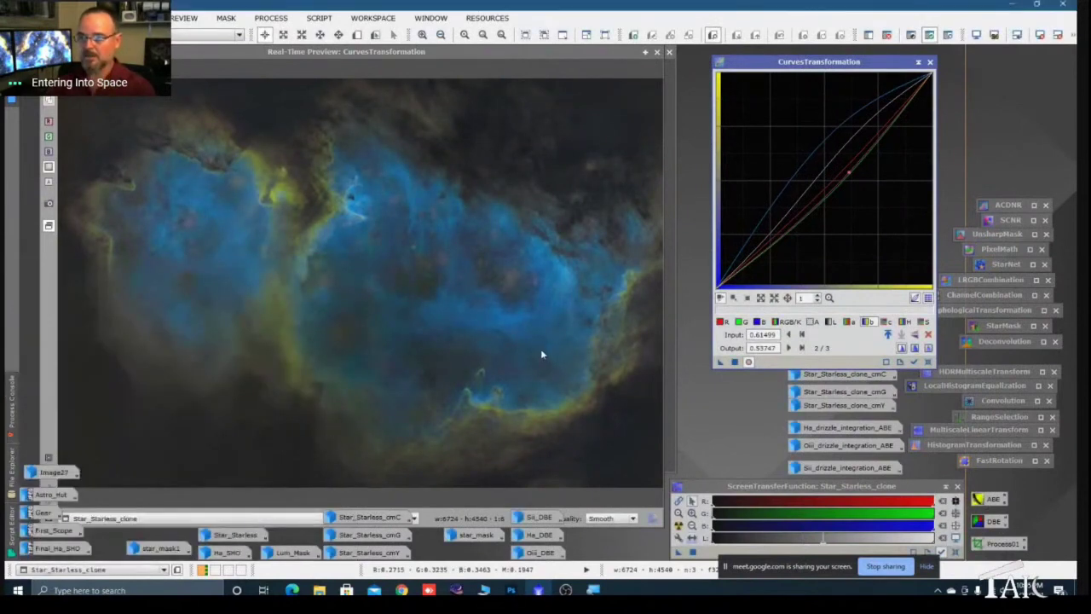
mouse_move(568, 53)
left_mouse_down()
mouse_move(382, 263)
mouse_move(616, 61)
mouse_move(582, 54)
left_mouse_up()
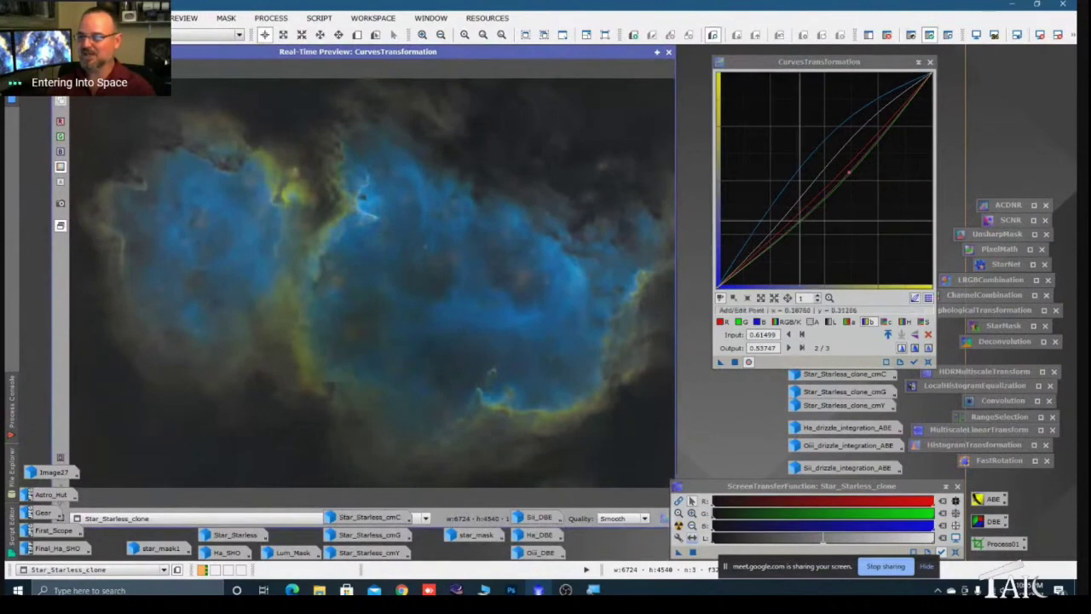
mouse_move(601, 51)
left_mouse_down()
mouse_move(458, 344)
mouse_move(613, 46)
left_mouse_up()
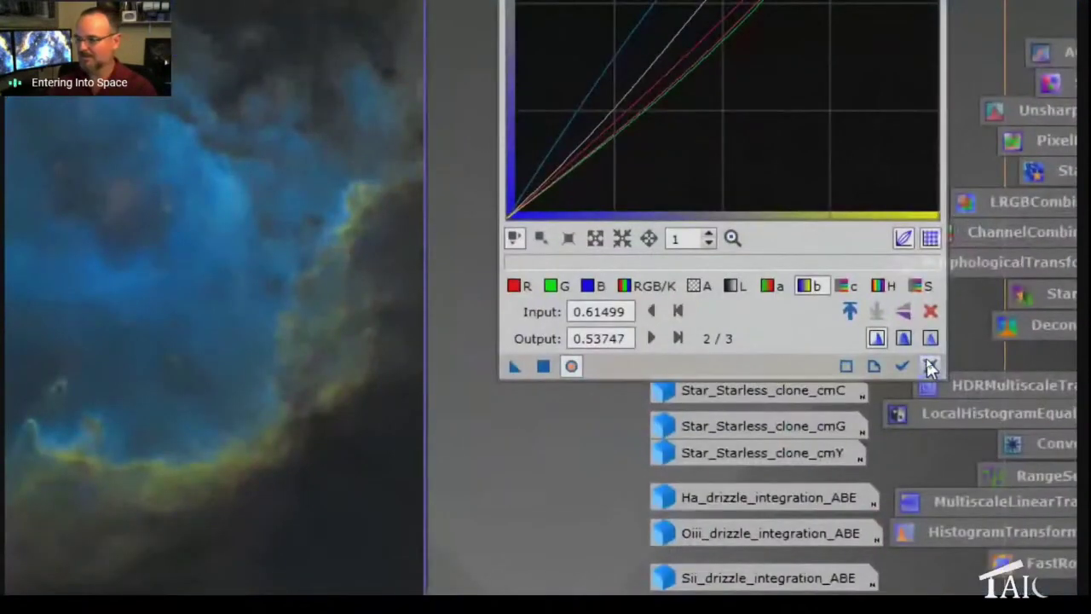
Step: Reset the curves and close the real-time preview
left_click(931, 367)
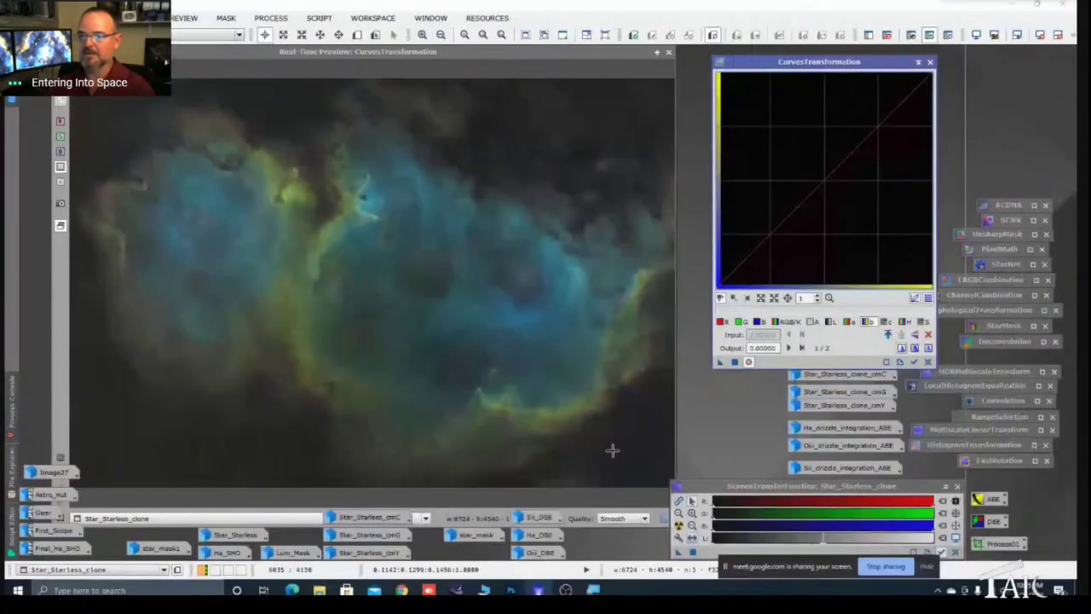
mouse_move(585, 54)
left_mouse_down()
mouse_move(307, 163)
mouse_move(560, 59)
mouse_move(583, 52)
mouse_move(586, 61)
left_mouse_up()
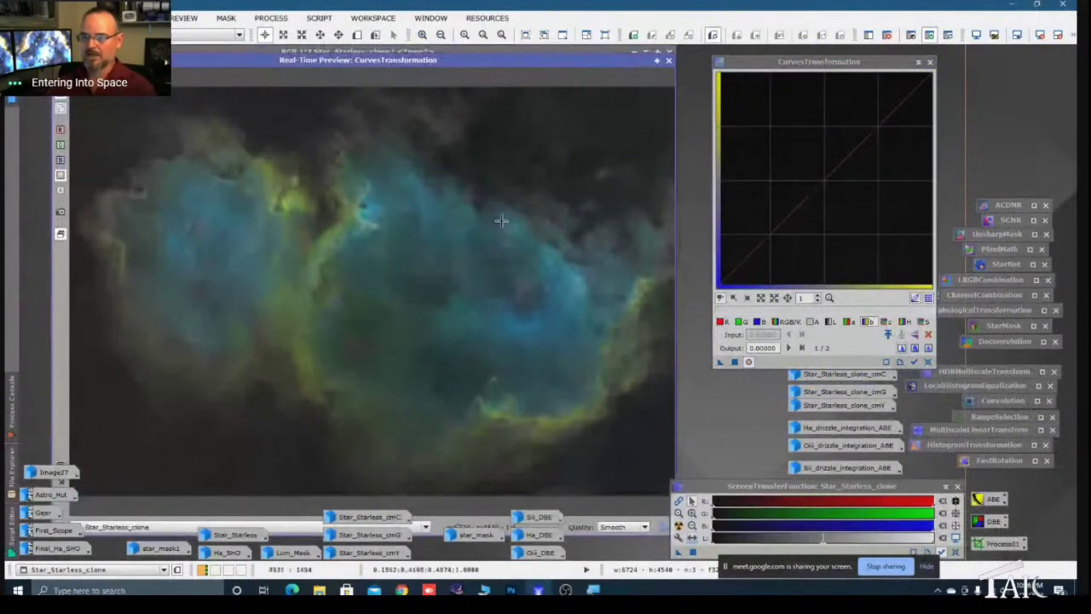
left_click(669, 62)
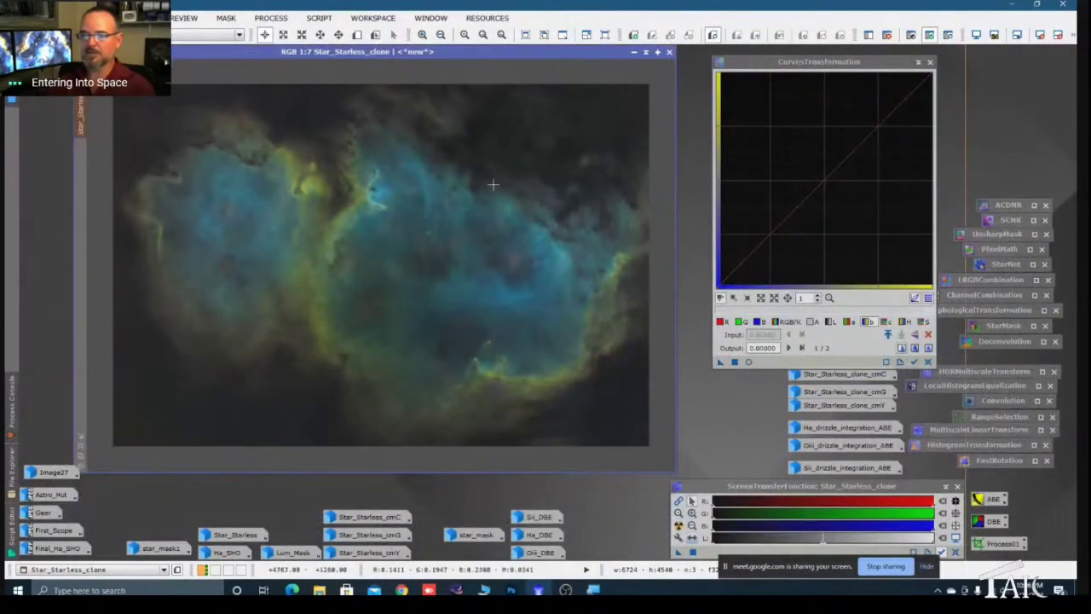
Step: Invert the mask on Star_Starless_clone
right_click(338, 224)
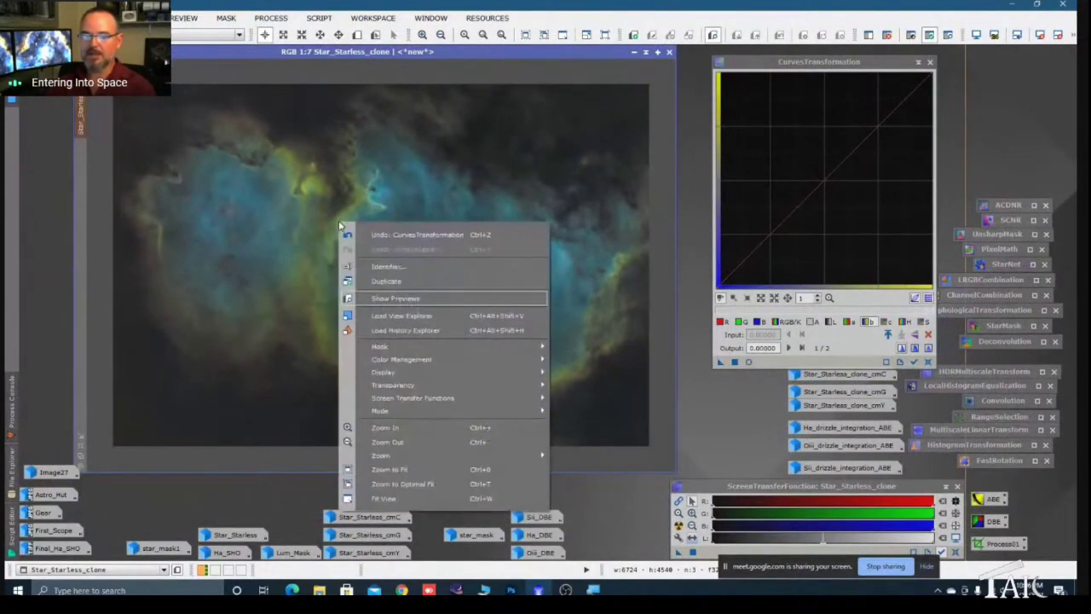
mouse_move(384, 346)
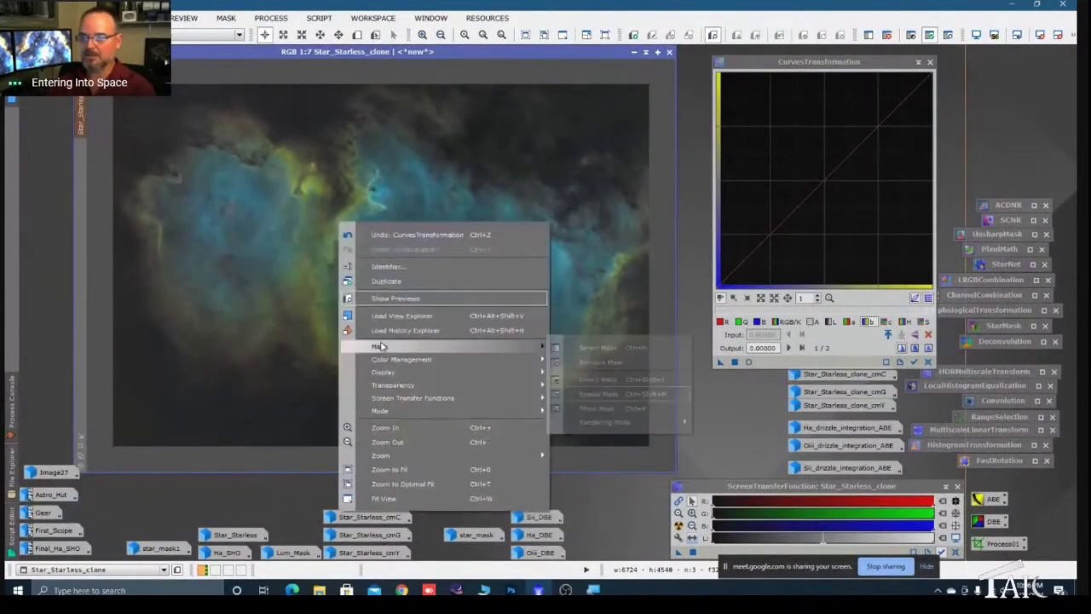
left_click(590, 381)
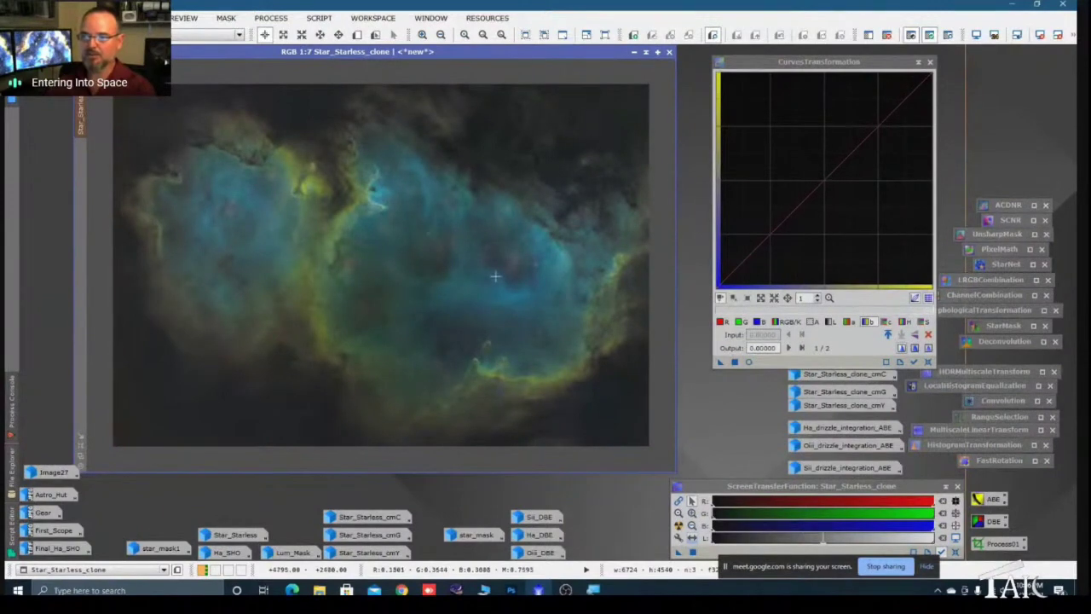
Step: Preview CurvesTransformation in real time and sample the faint outer nebula's levels against the RGB/K curve
left_click(749, 362)
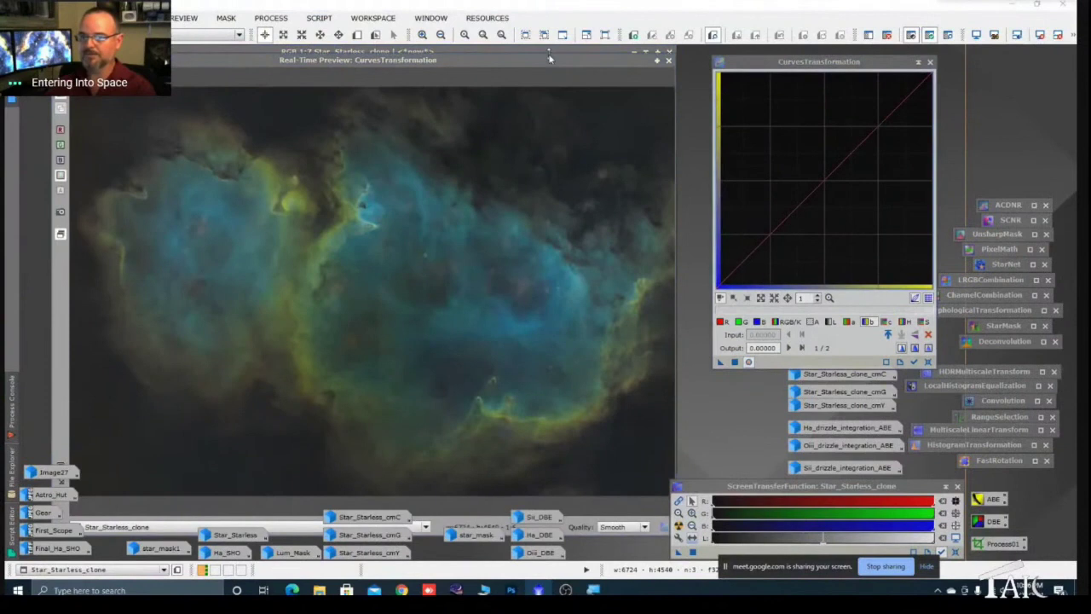
mouse_move(638, 442)
left_mouse_down()
mouse_move(627, 456)
mouse_move(650, 441)
mouse_move(648, 427)
left_mouse_up()
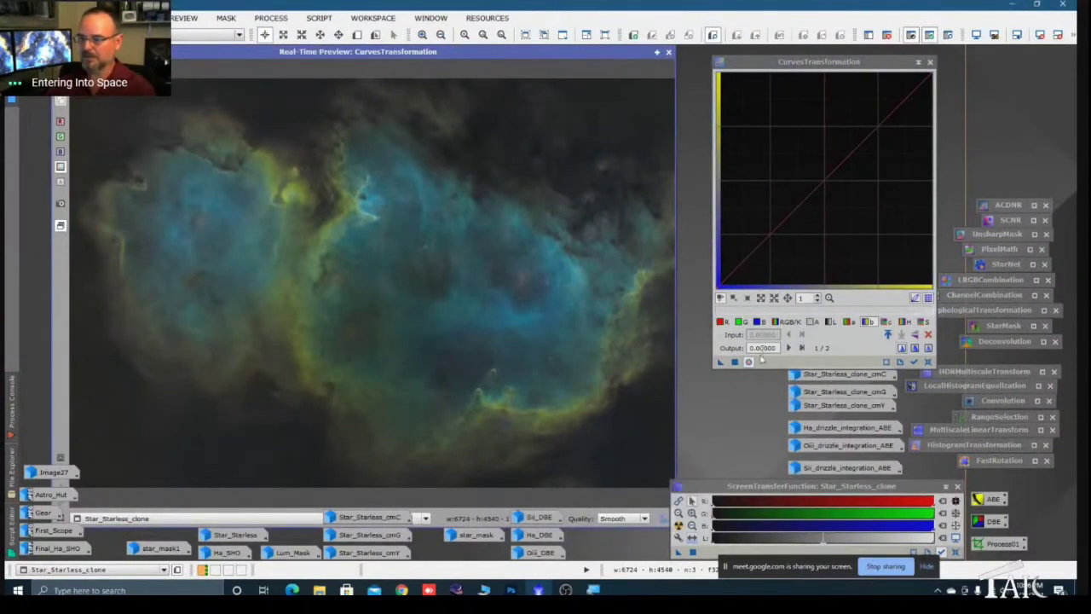
left_click(788, 324)
left_click_drag(639, 433, 647, 456)
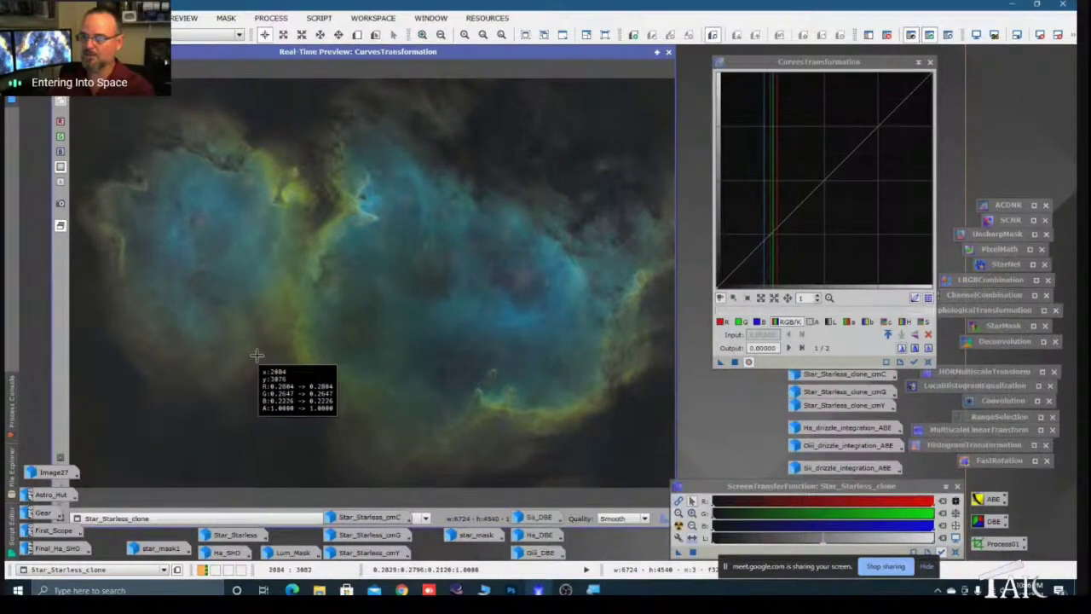
left_click_drag(260, 353, 264, 355)
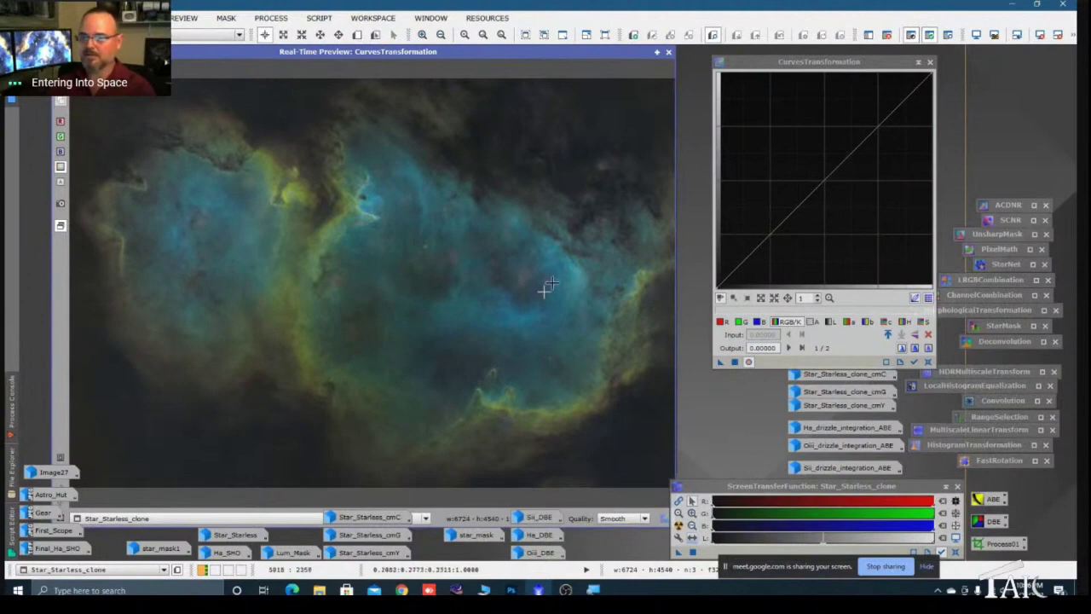
Step: Anchor the RGB/K curve near 0.25 and 0.50, lower input 0.14987 to output 0.12145, apply it, and reset the curves
left_click(791, 322)
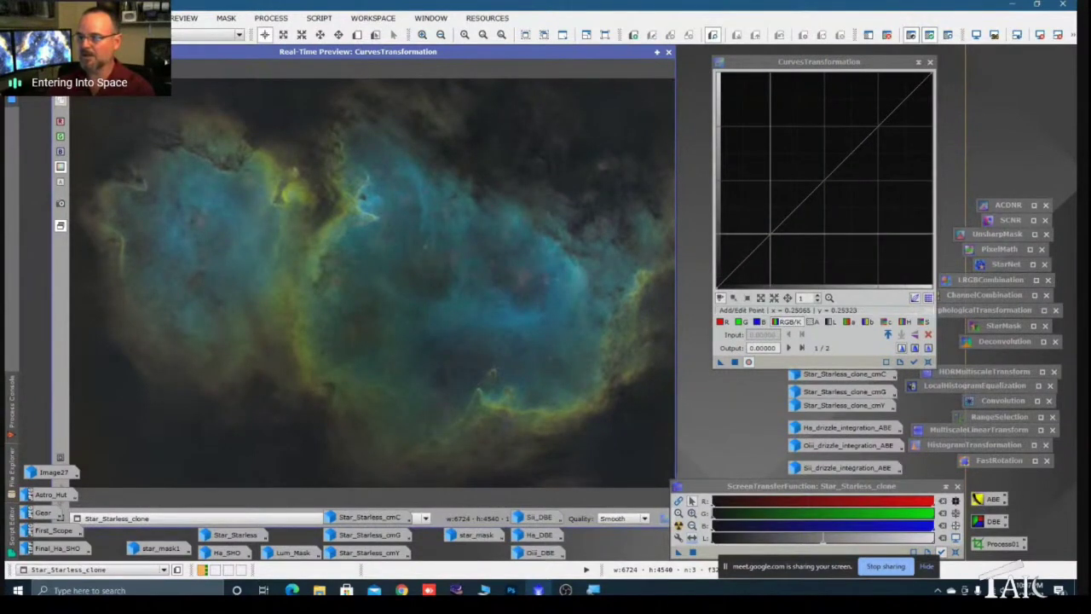
left_click_drag(640, 439, 653, 440)
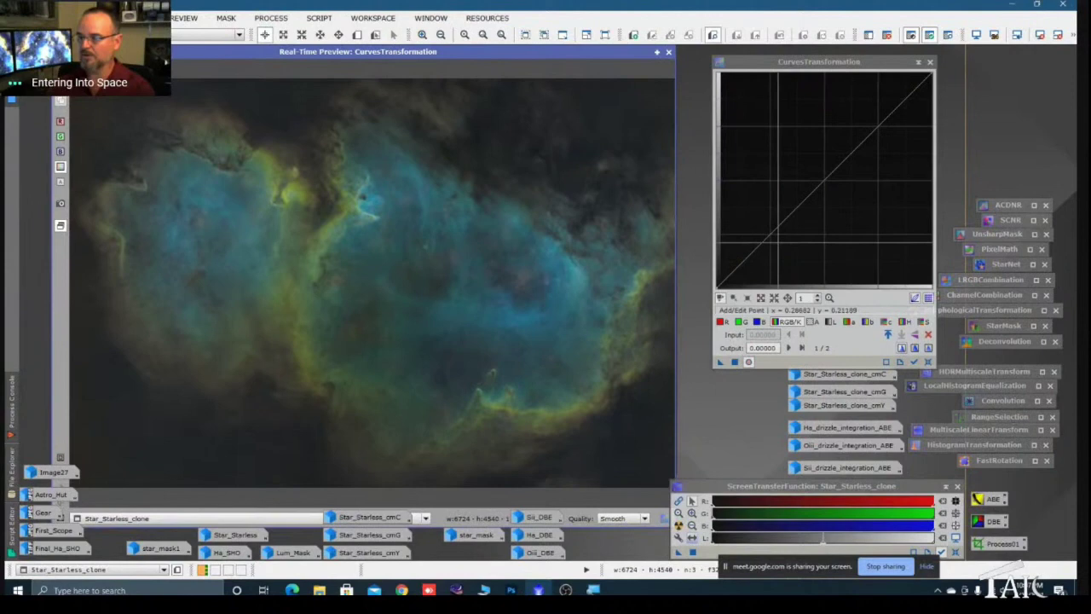
left_click(771, 233)
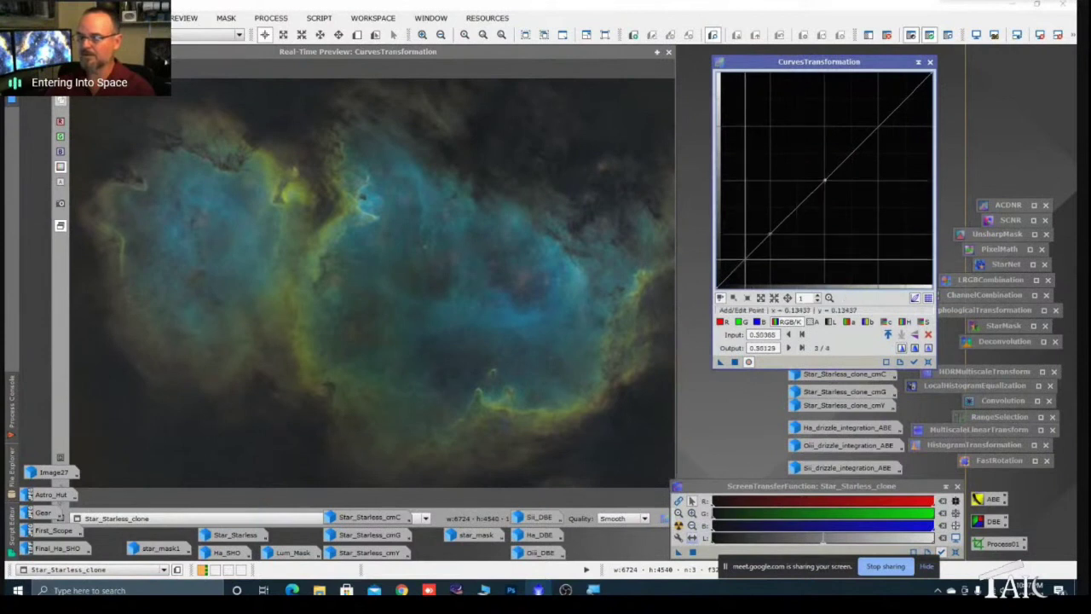
left_click_drag(745, 258, 749, 262)
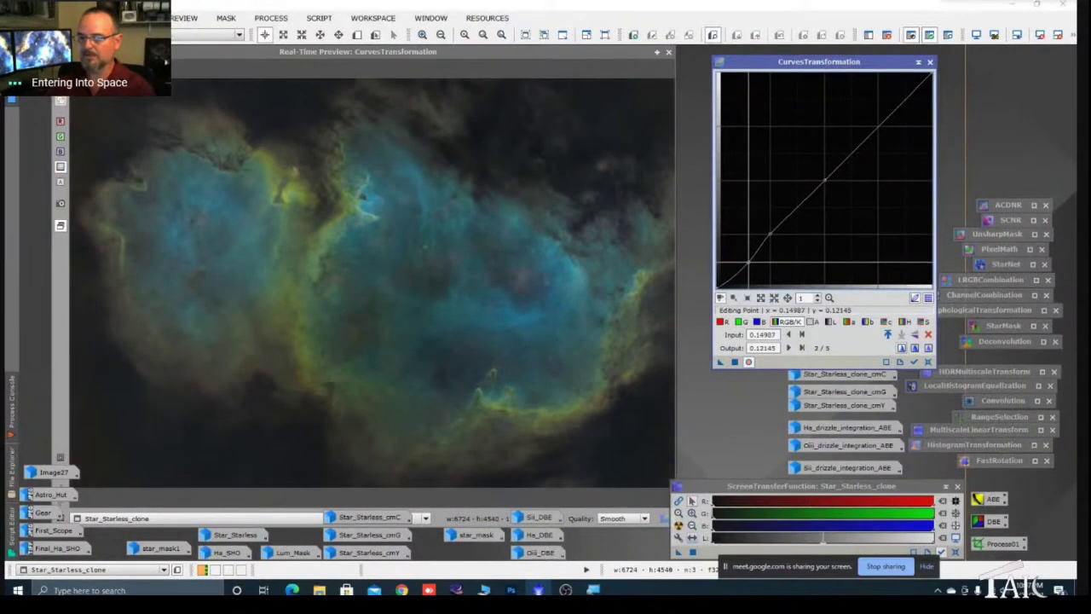
left_click(735, 361)
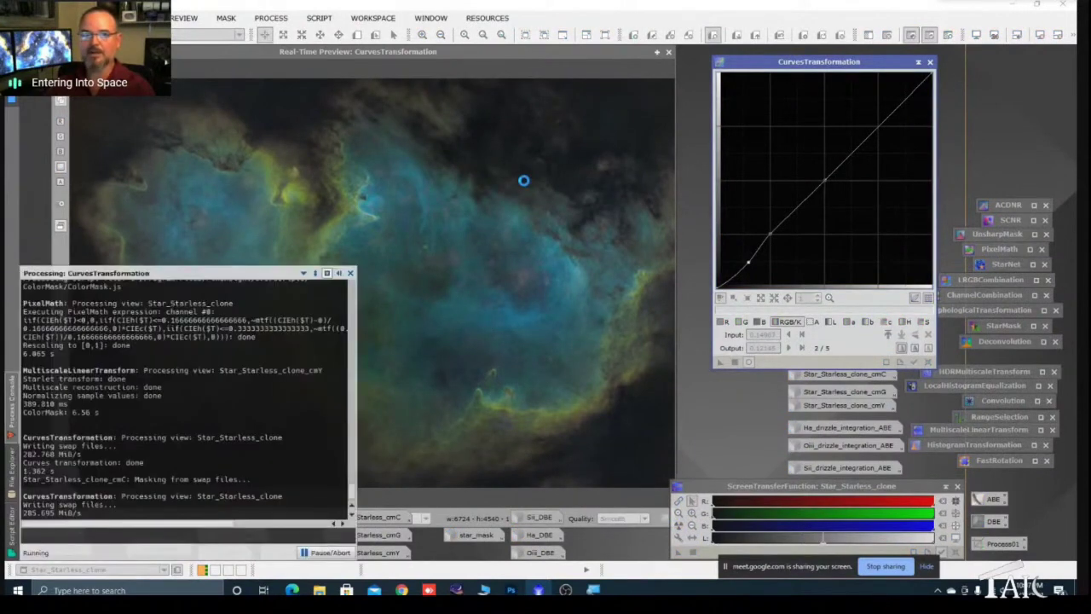
left_click(928, 362)
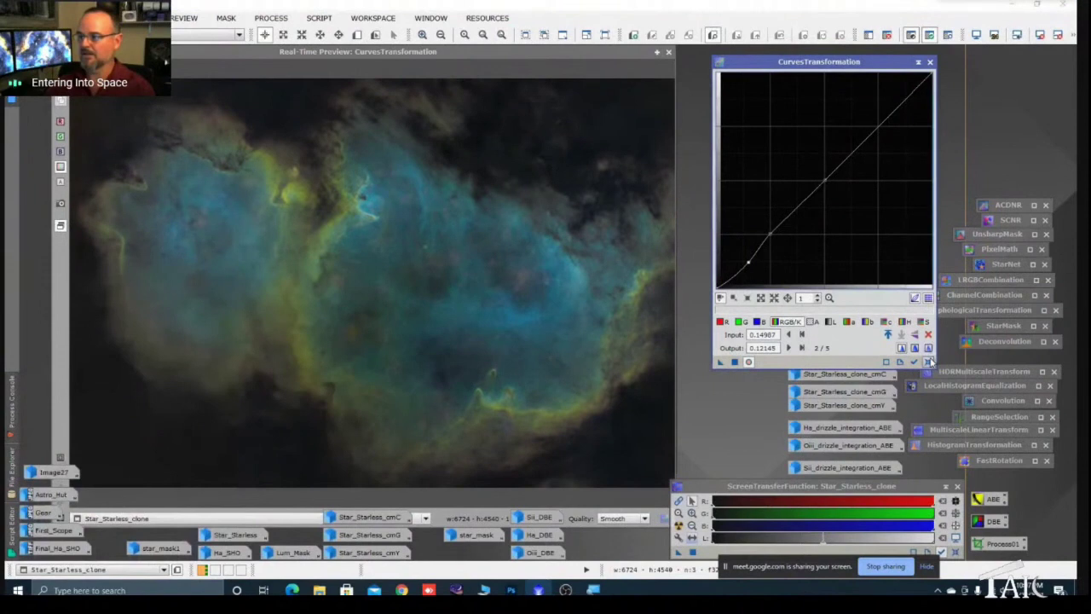
left_click(668, 53)
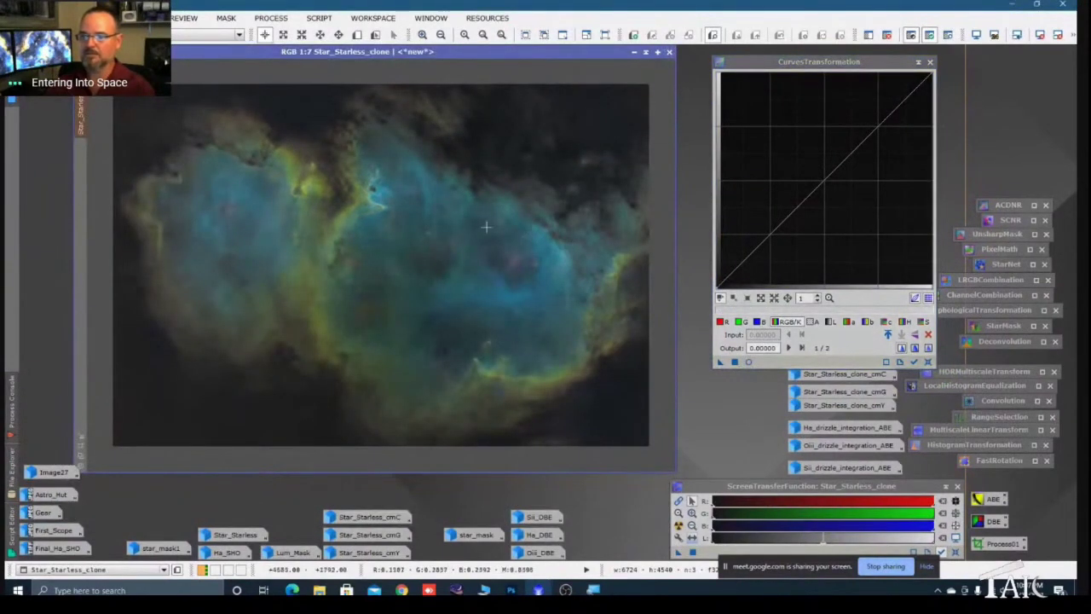
Step: Open the green mask Star_Starless_clone_cmG to examine which nebula areas it covers, and minimize it again
left_click(840, 393)
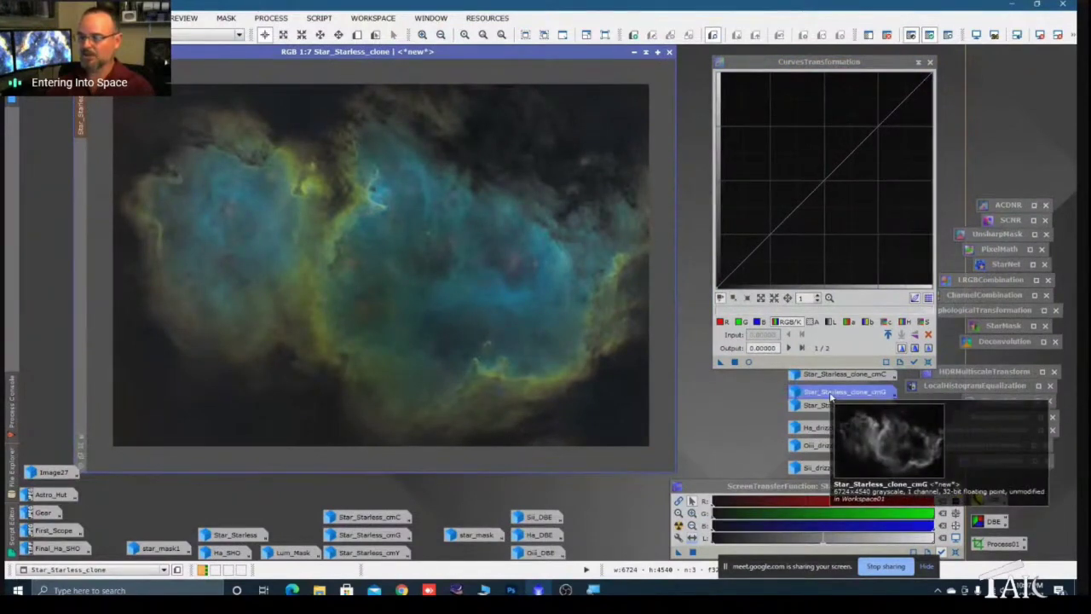
double_click(831, 394)
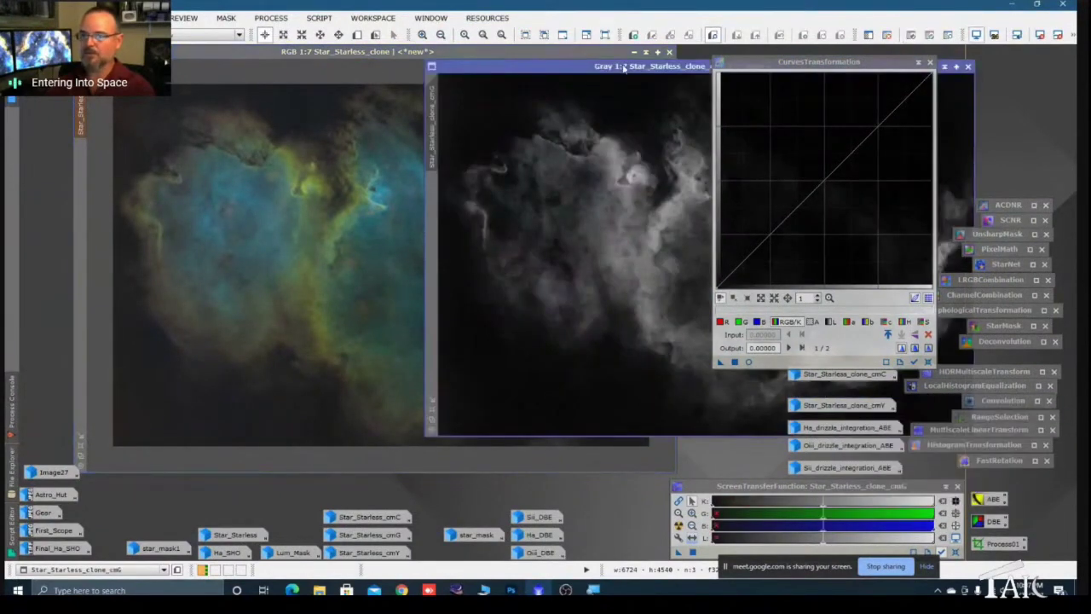
left_click_drag(624, 68, 399, 104)
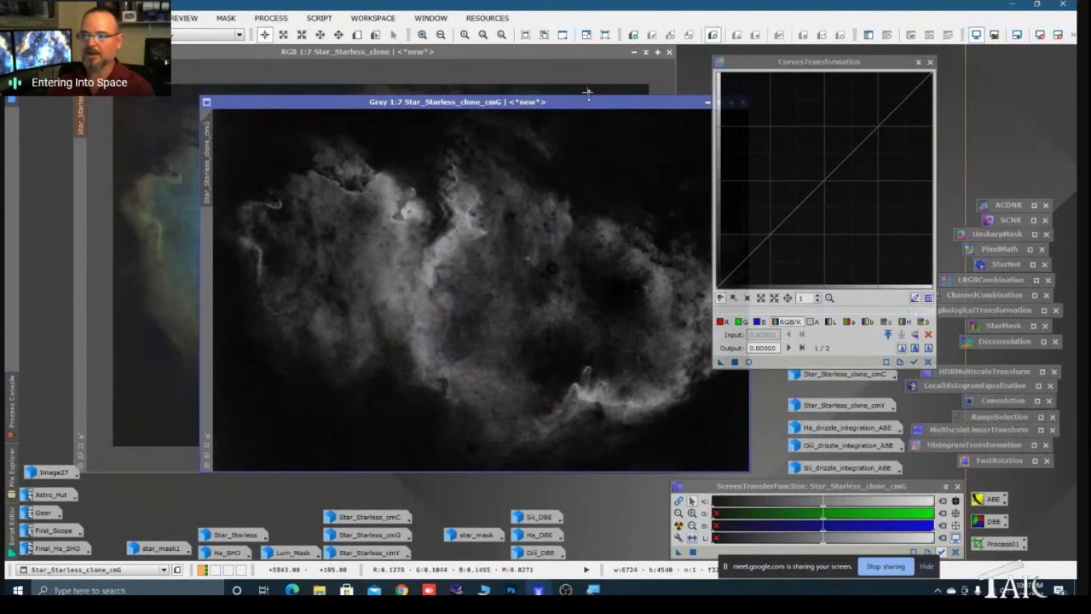
left_click_drag(572, 103, 427, 109)
left_click(540, 103)
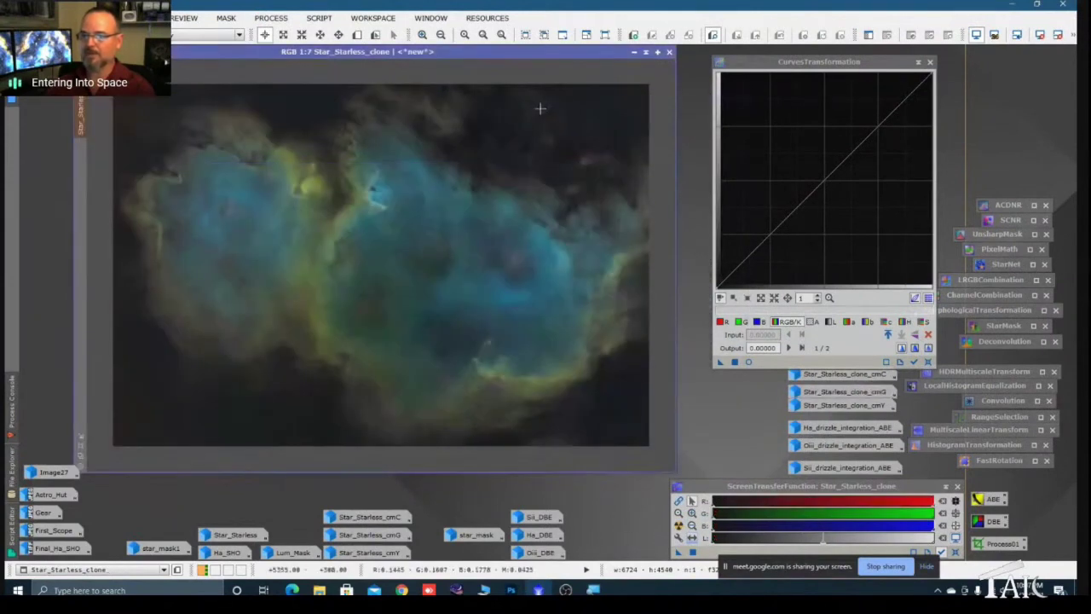
Step: Preview CurvesTransformation in real time and raise the red curve strongly through the midtones
left_click(747, 362)
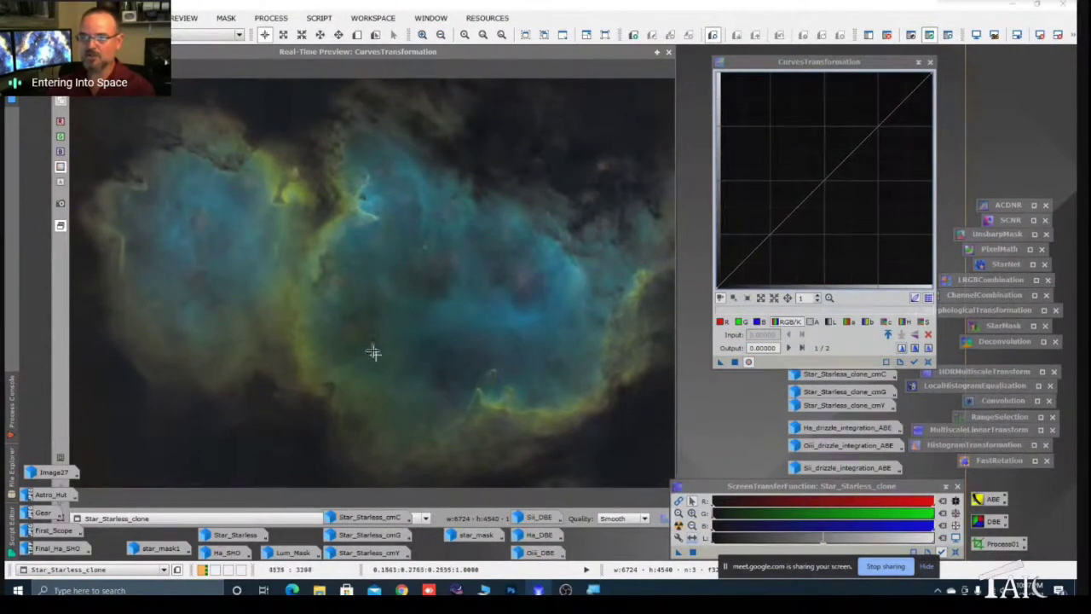
left_click(722, 323)
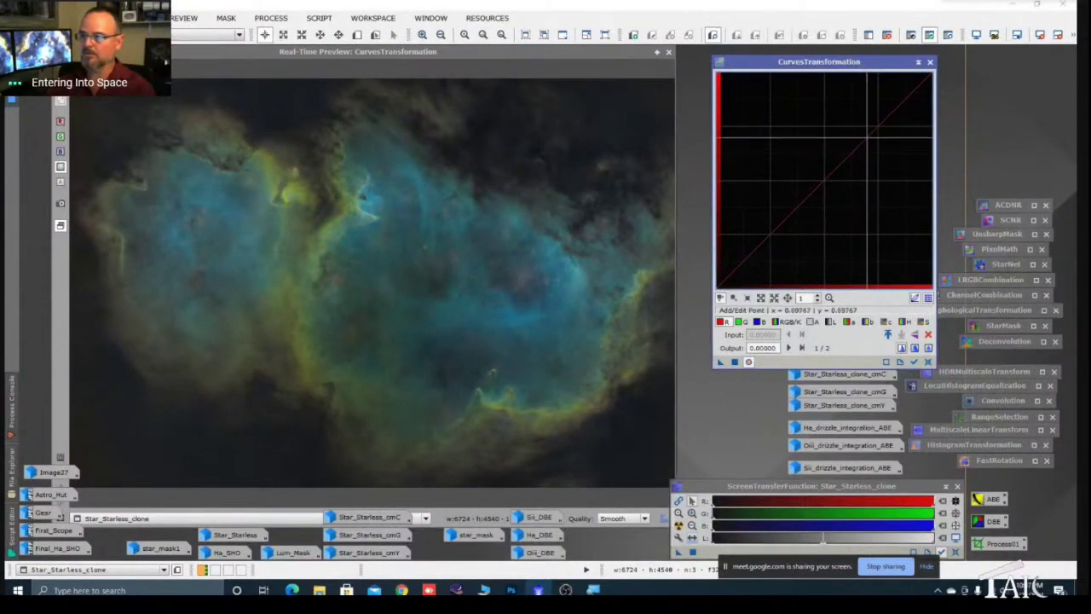
left_click_drag(866, 137, 845, 115)
Step: Lower the green curve at input 0.68217 to output 0.62533 and the blue curve at input 0.65375 to output 0.56589
left_click(738, 322)
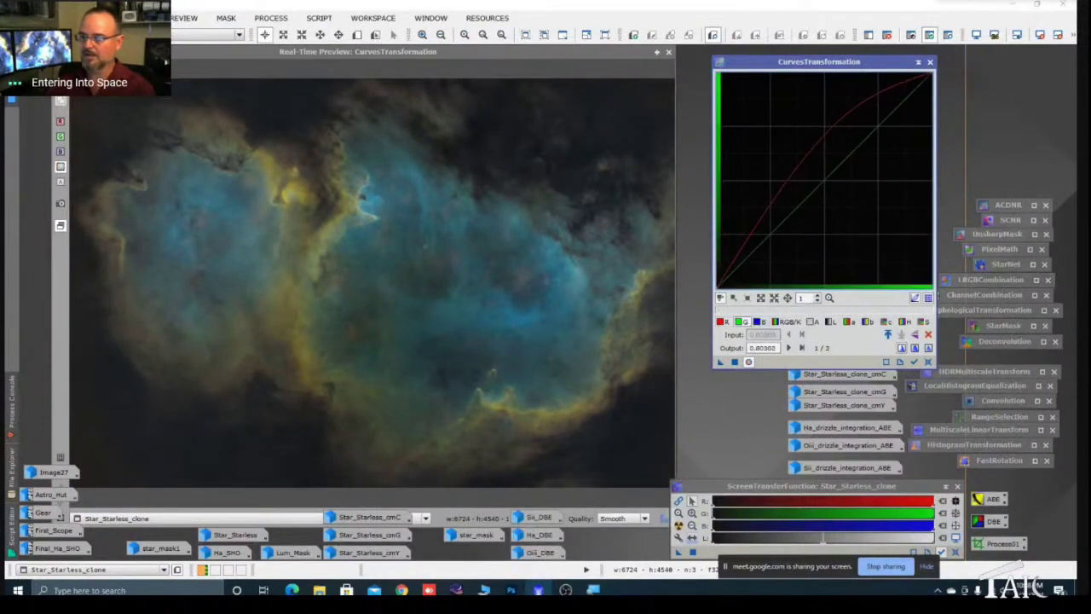
left_click(858, 148)
left_click_drag(858, 148, 860, 142)
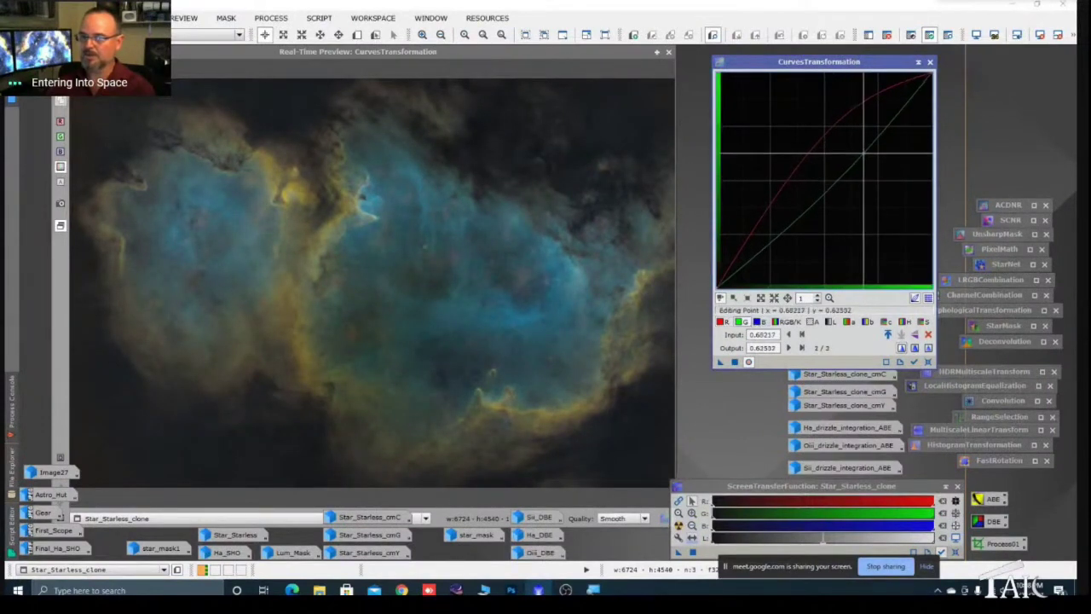
left_click(757, 322)
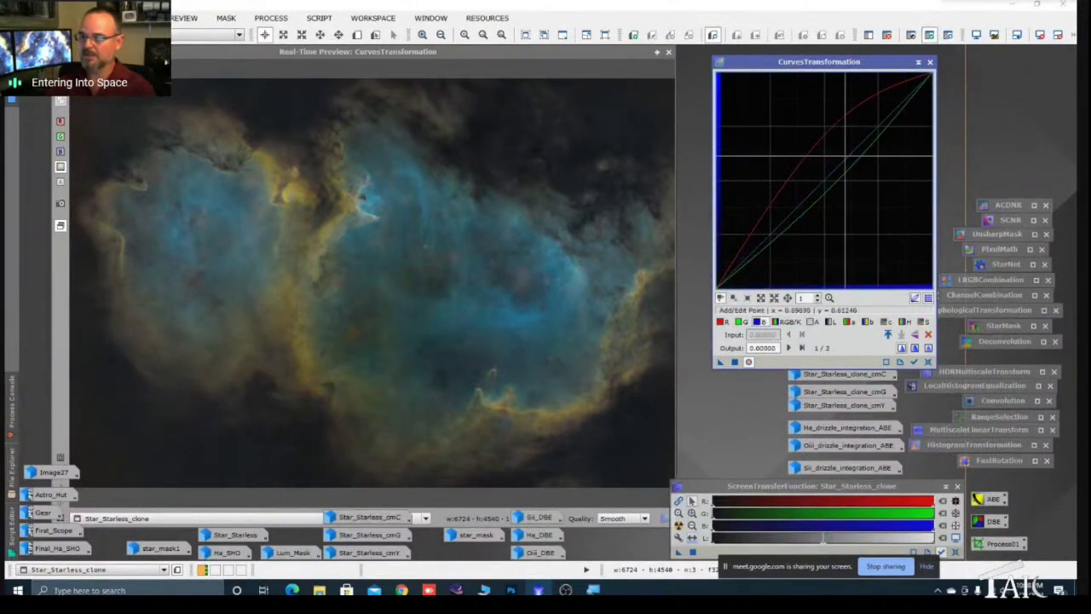
left_click_drag(868, 156, 857, 164)
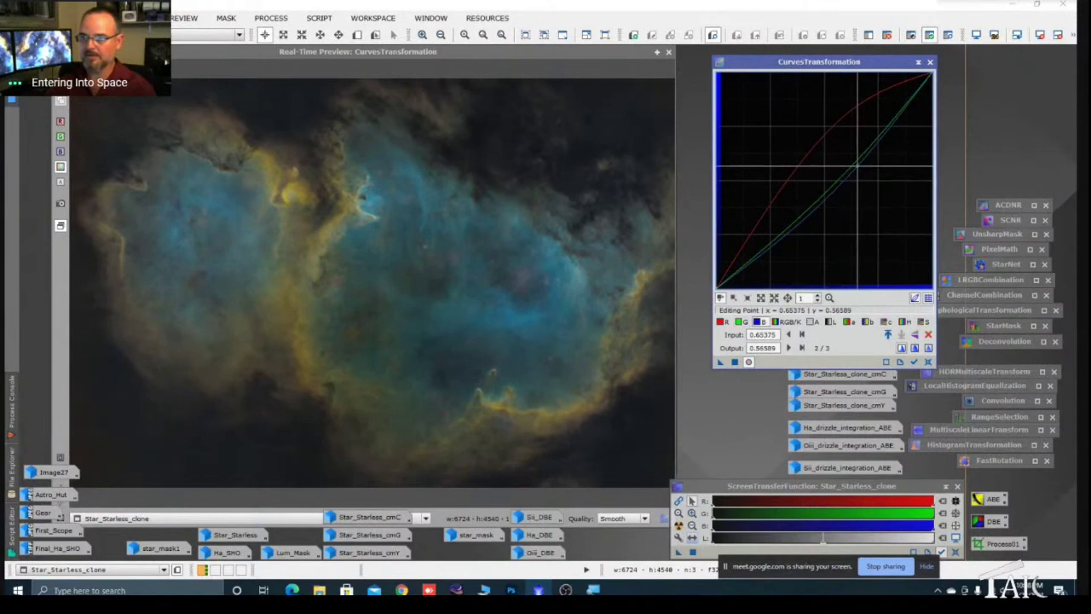
Step: Raise the RGB/K curve in the highlights and anchor its shadows at input 0.24289, output 0.25065
left_click(789, 323)
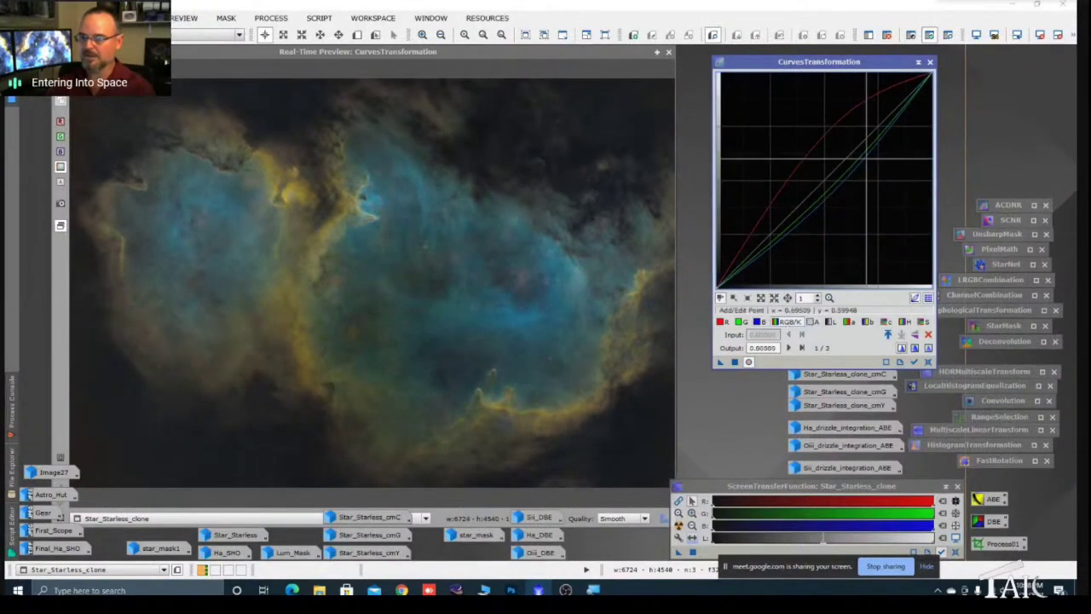
left_click_drag(864, 142, 857, 124)
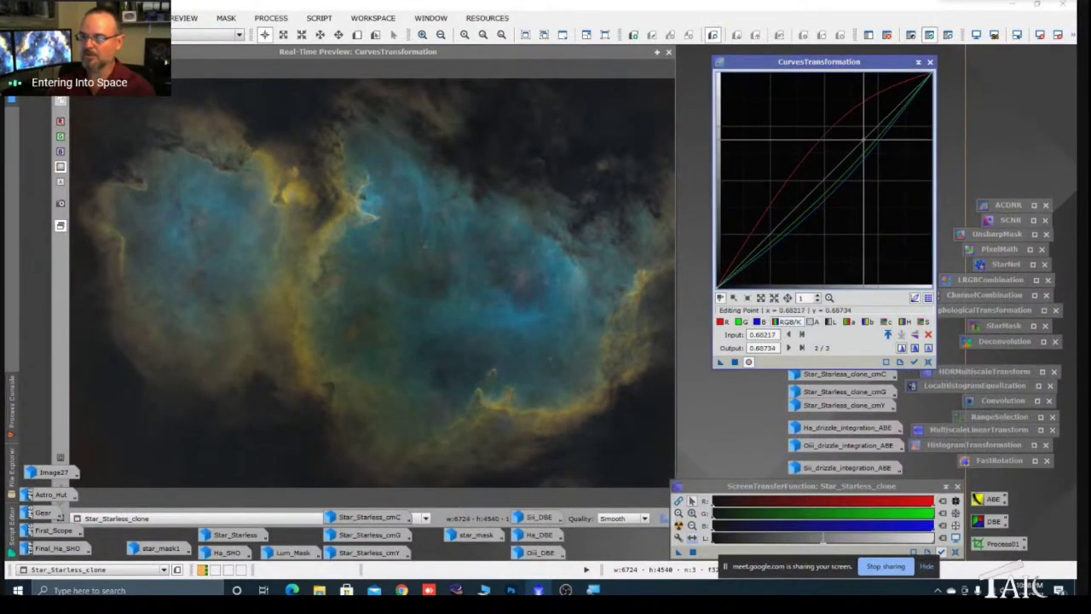
left_click_drag(768, 214, 770, 233)
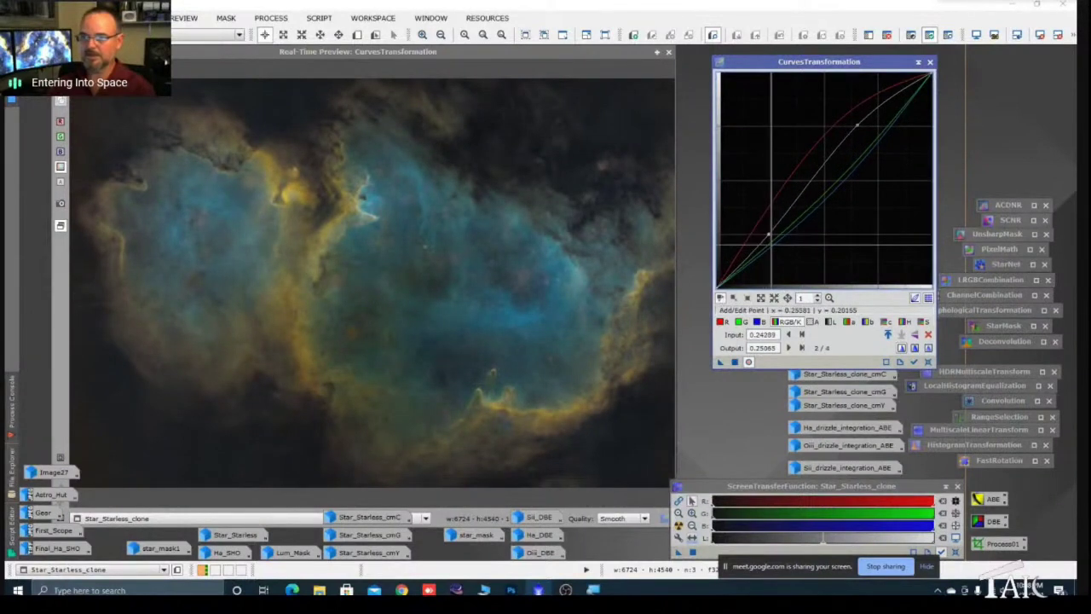
Step: Raise the c curve at input 0.62791 to output 0.68217, apply the curves, reset them and close the preview
left_click(887, 323)
left_click_drag(858, 149, 854, 140)
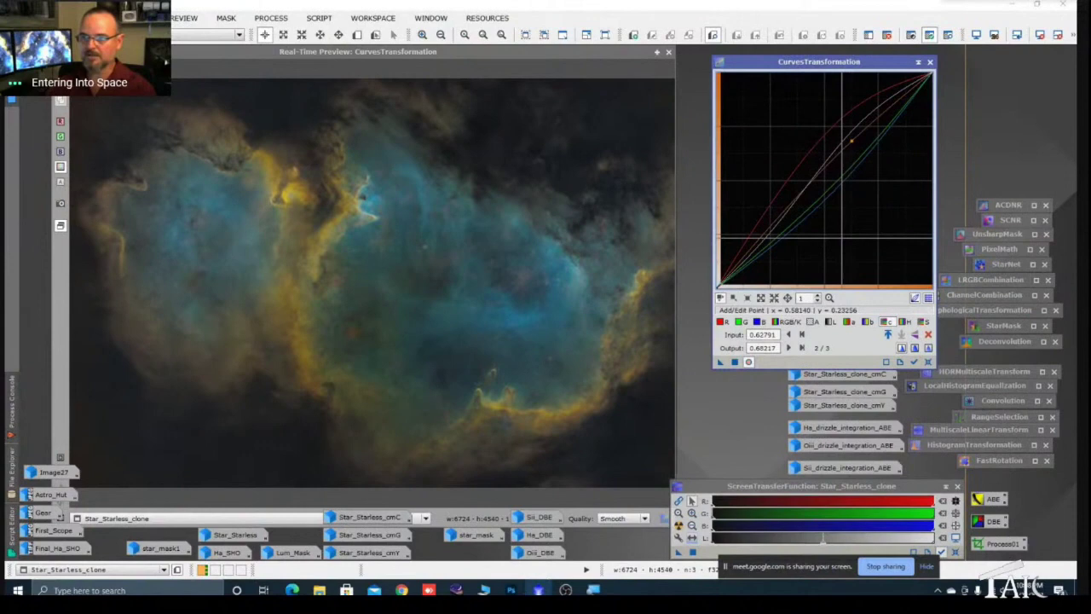
left_click(734, 361)
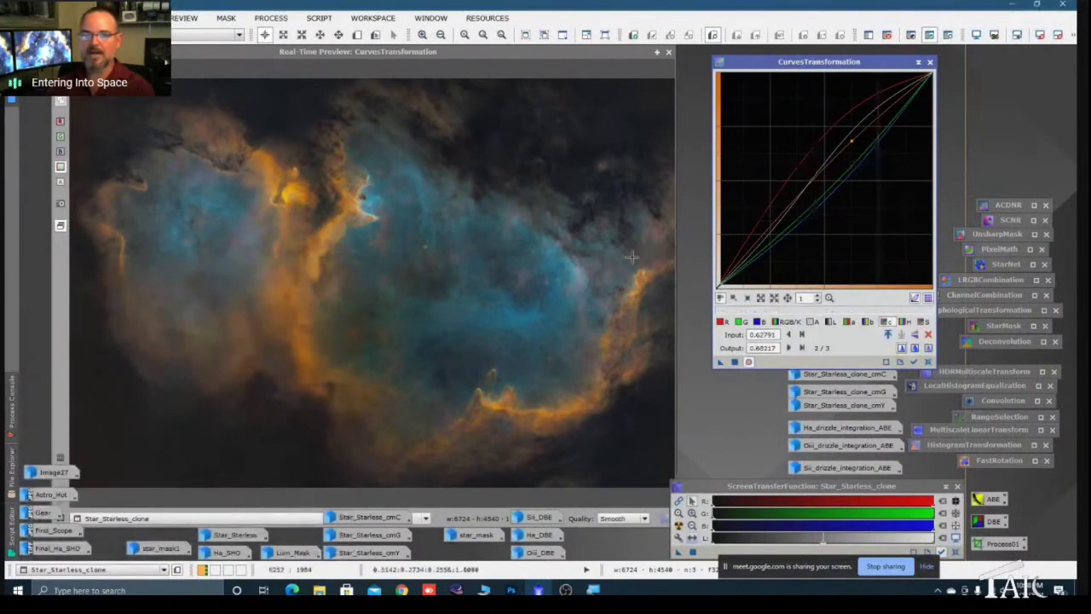
left_click(928, 362)
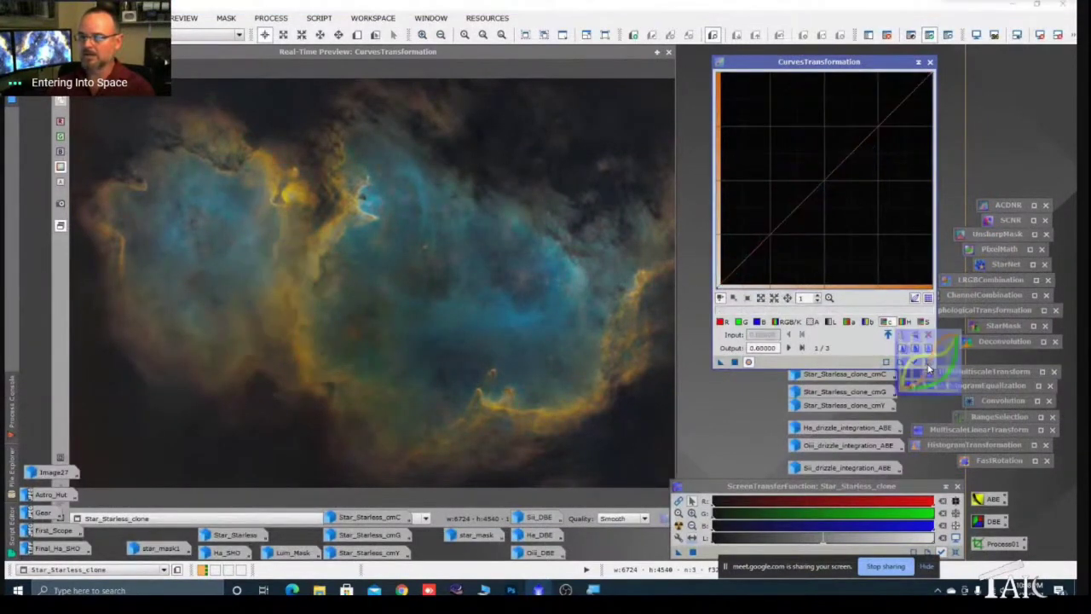
left_click(669, 52)
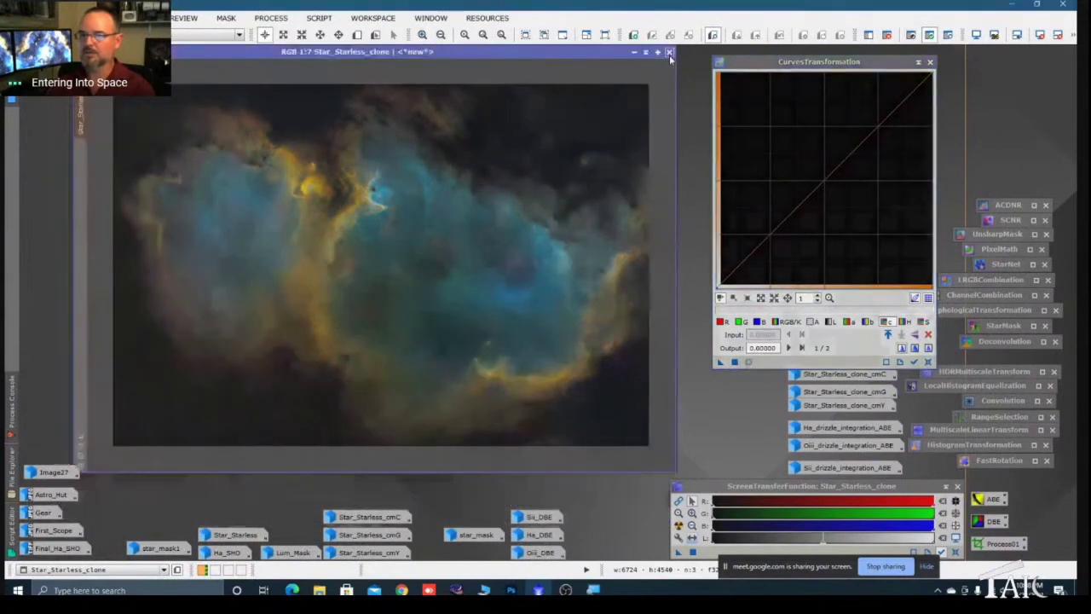
Step: Open the yellow mask Star_Starless_clone_cmY, assign it as the mask of Star_Starless_clone, and minimize it
double_click(852, 406)
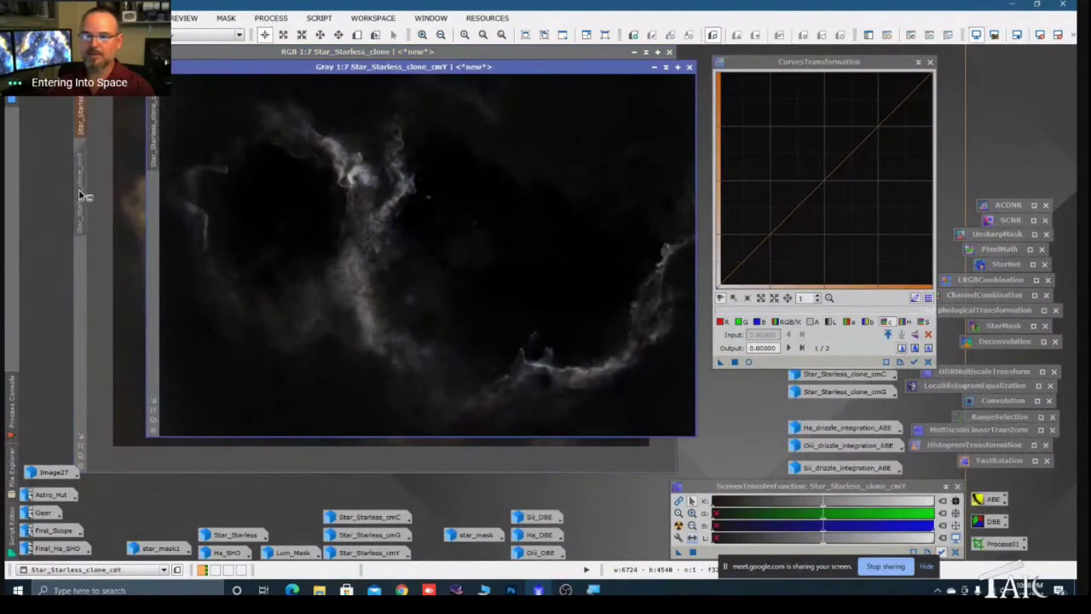
left_click(582, 80)
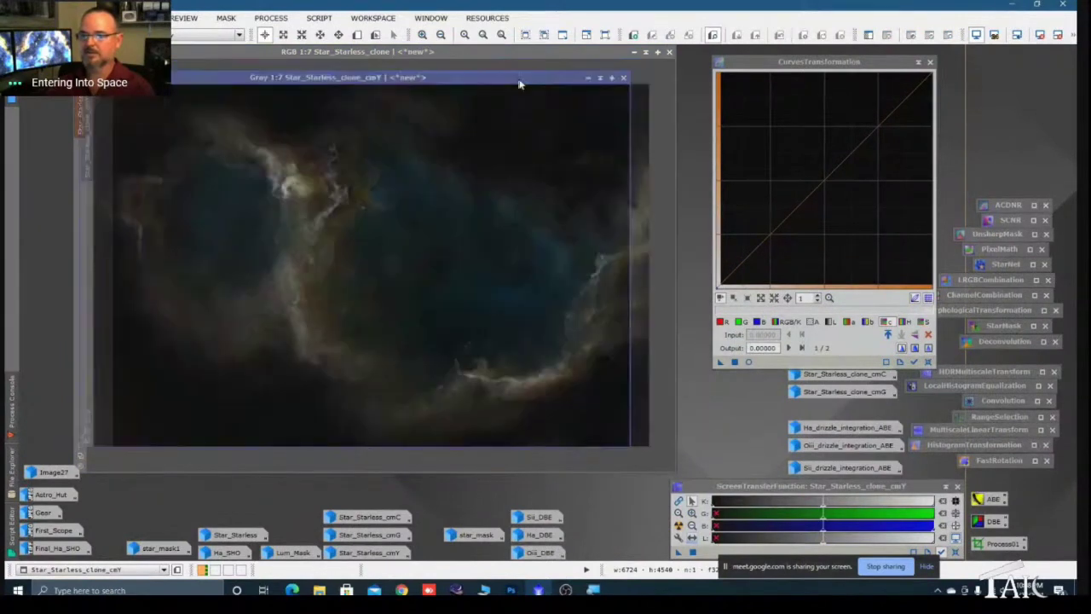
left_click(588, 79)
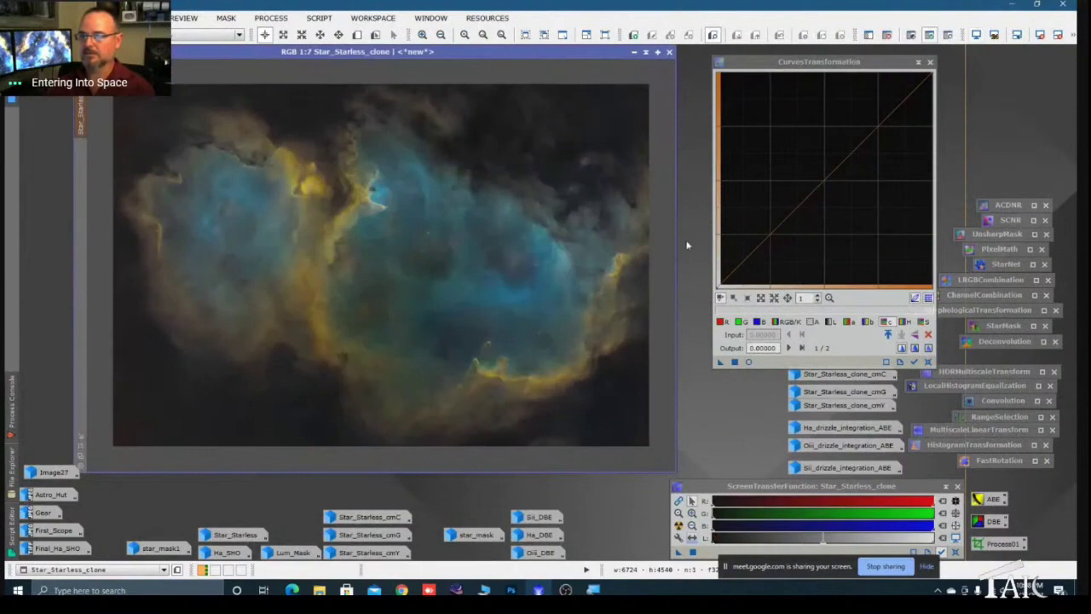
Step: Preview CurvesTransformation in real time, raise the RGB/K curve, and lift the red curve at input 0.64858 to output 0.79328
left_click(749, 363)
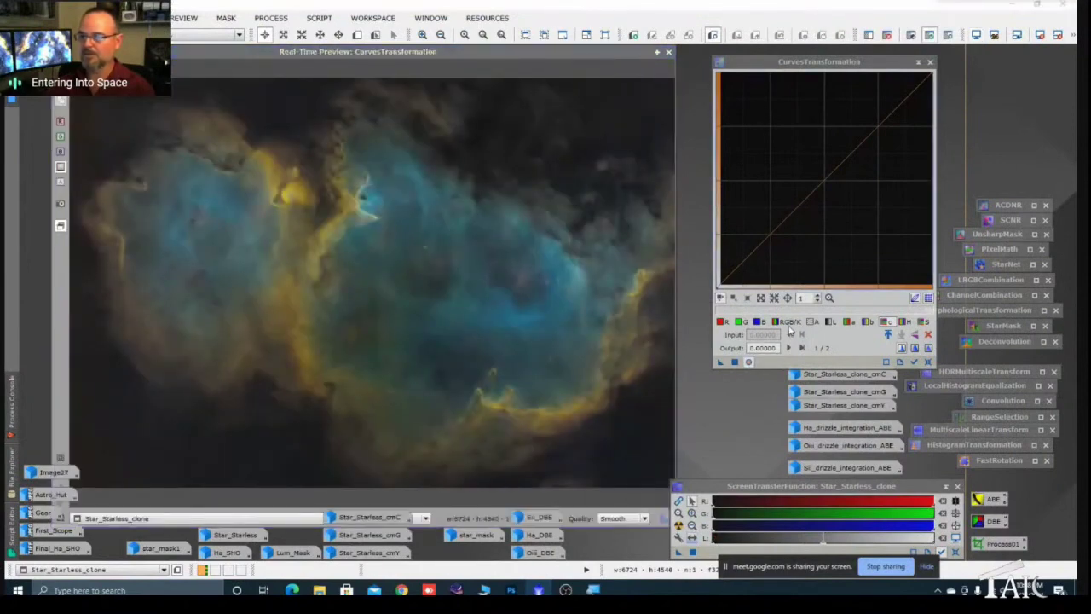
left_click(789, 323)
left_click(872, 133)
left_click_drag(871, 133, 856, 116)
left_click(720, 321)
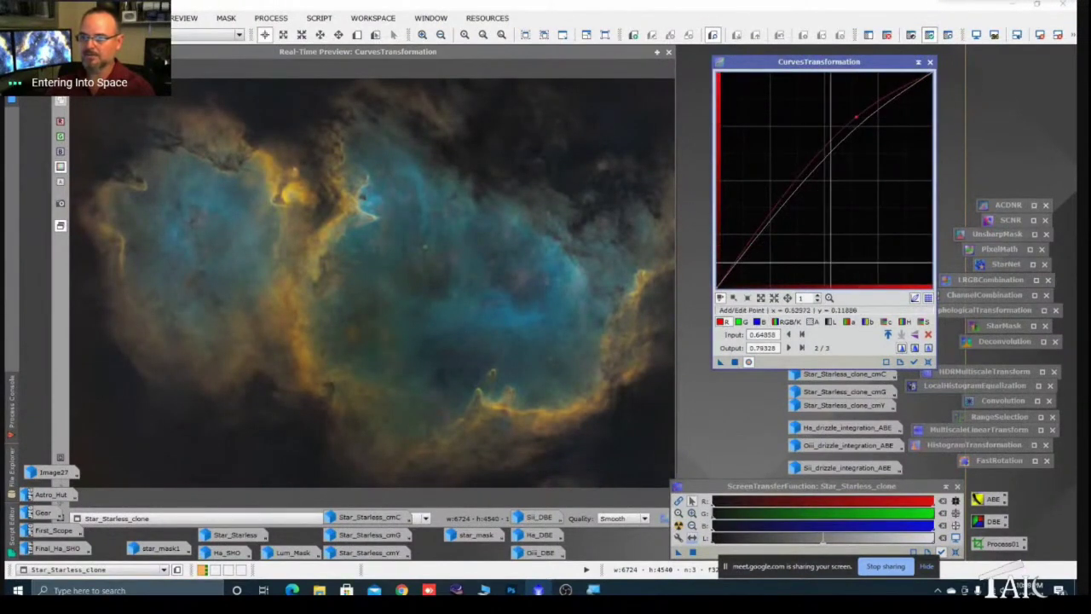
Step: Raise the c curve slightly at input 0.64341 to output 0.65116, apply and reset the curves, and close the preview
left_click(887, 322)
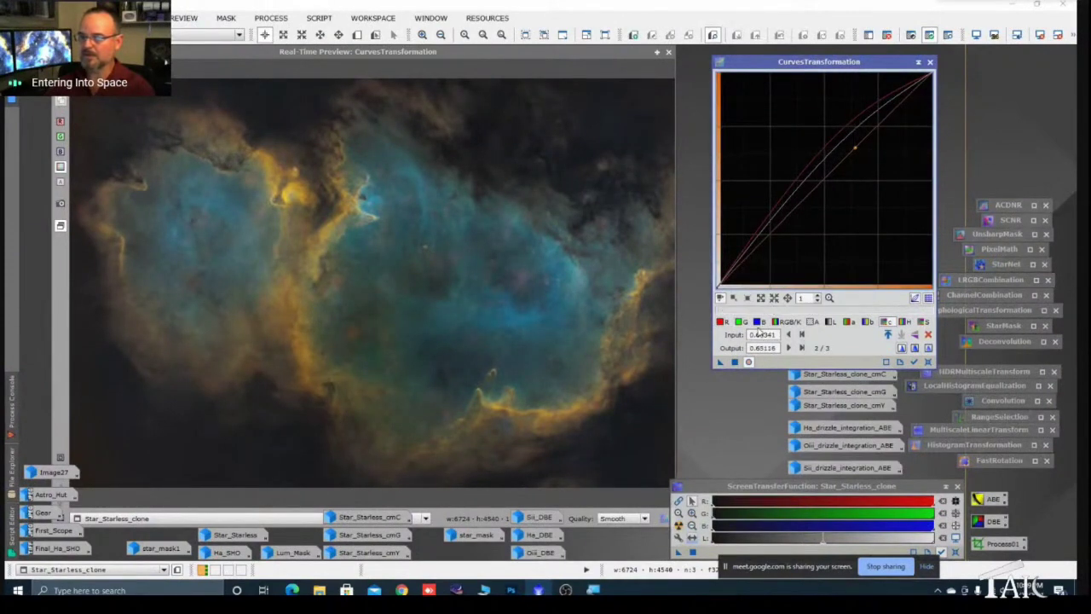
left_click(734, 362)
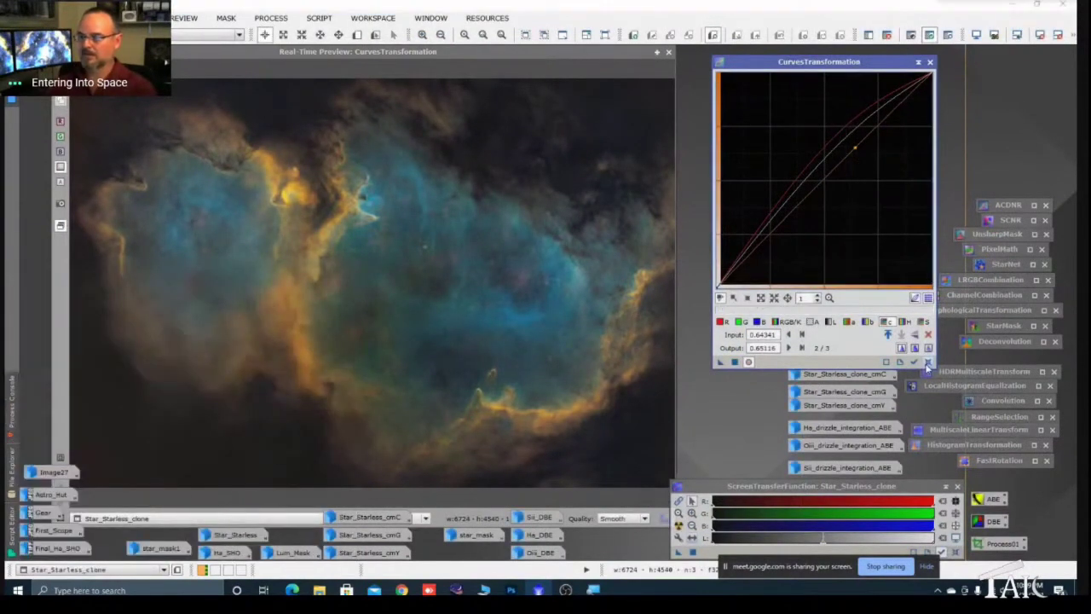
left_click(669, 53)
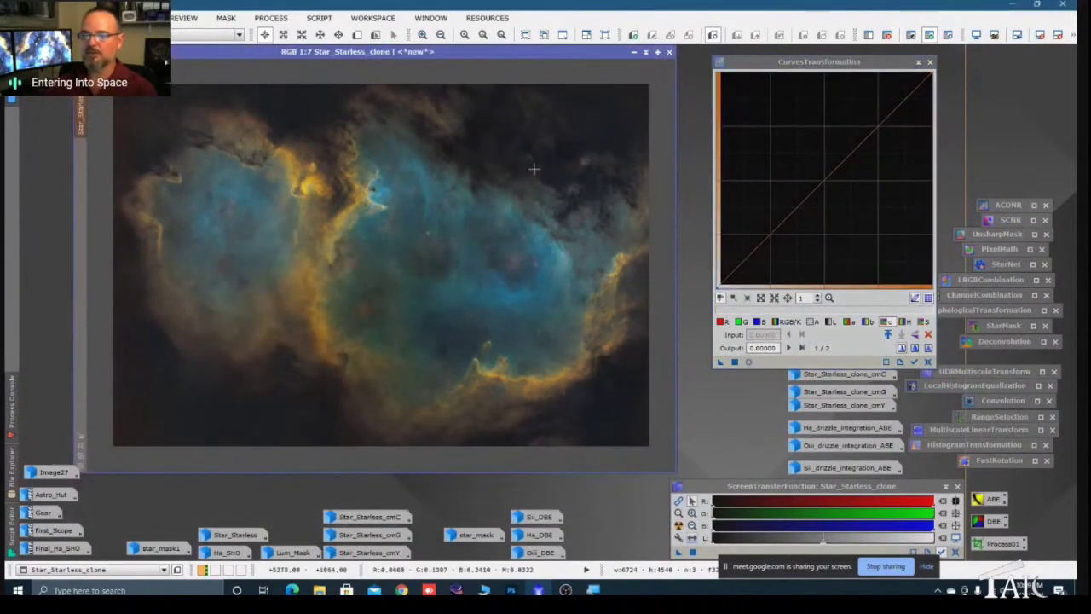
Step: Examine the golden ridges and blue core of Star_Starless_clone up close and at full extent
scroll(328, 176, "up", 2)
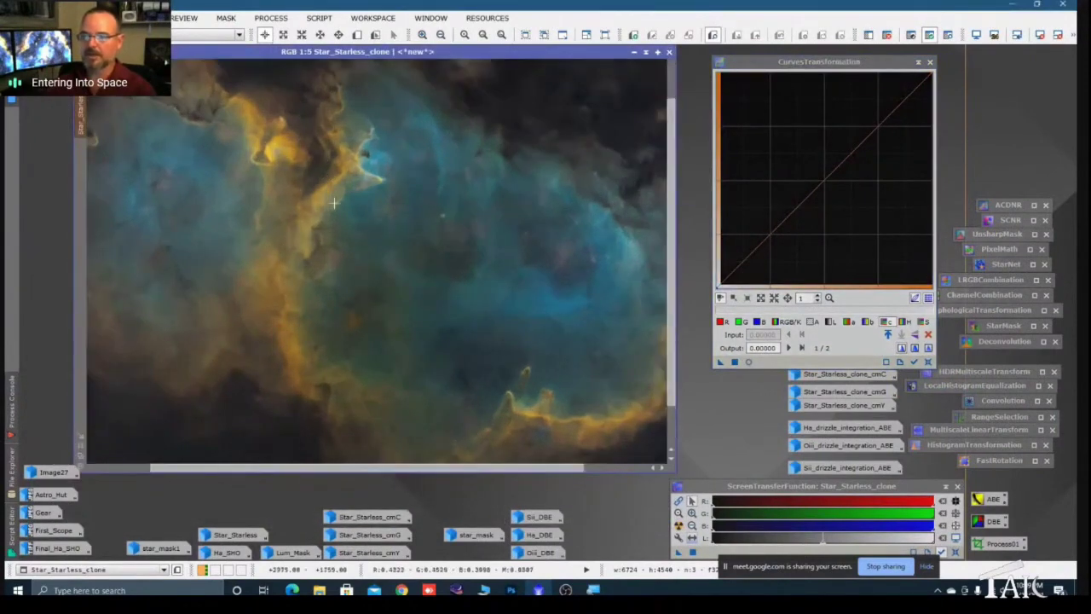
scroll(330, 242, "up", 3)
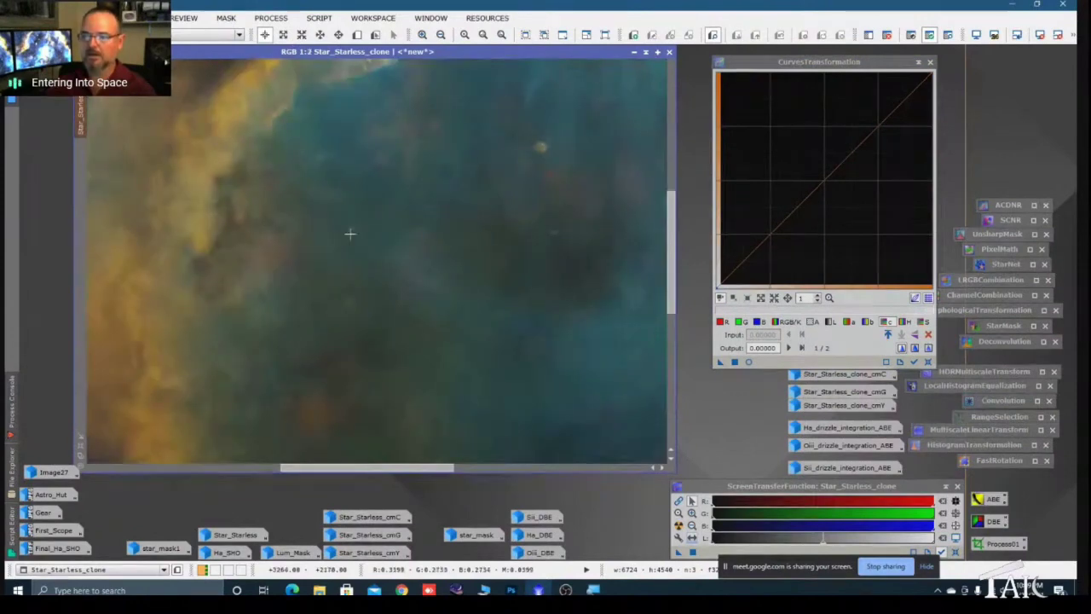
scroll(352, 231, "down", 1)
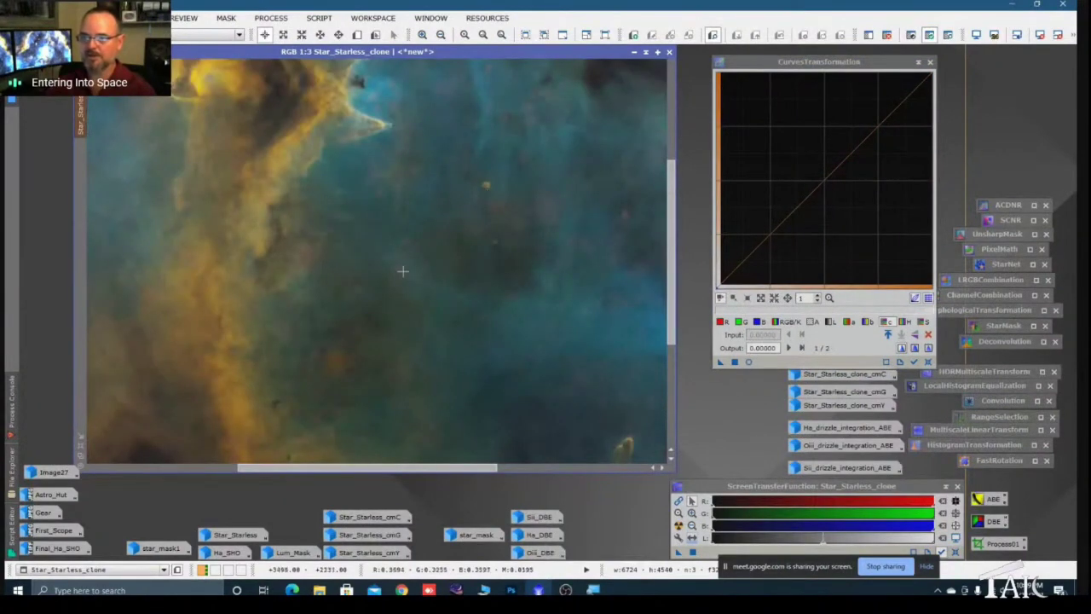
left_click_drag(258, 235, 553, 381)
left_click_drag(392, 212, 217, 246)
left_click_drag(461, 241, 372, 225)
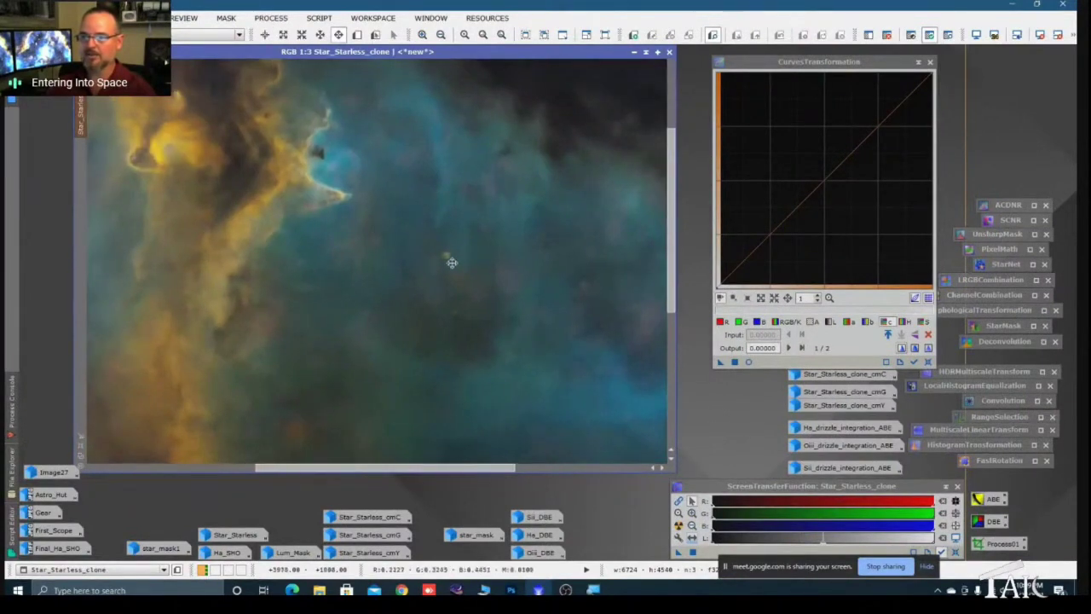
scroll(451, 263, "up", 2)
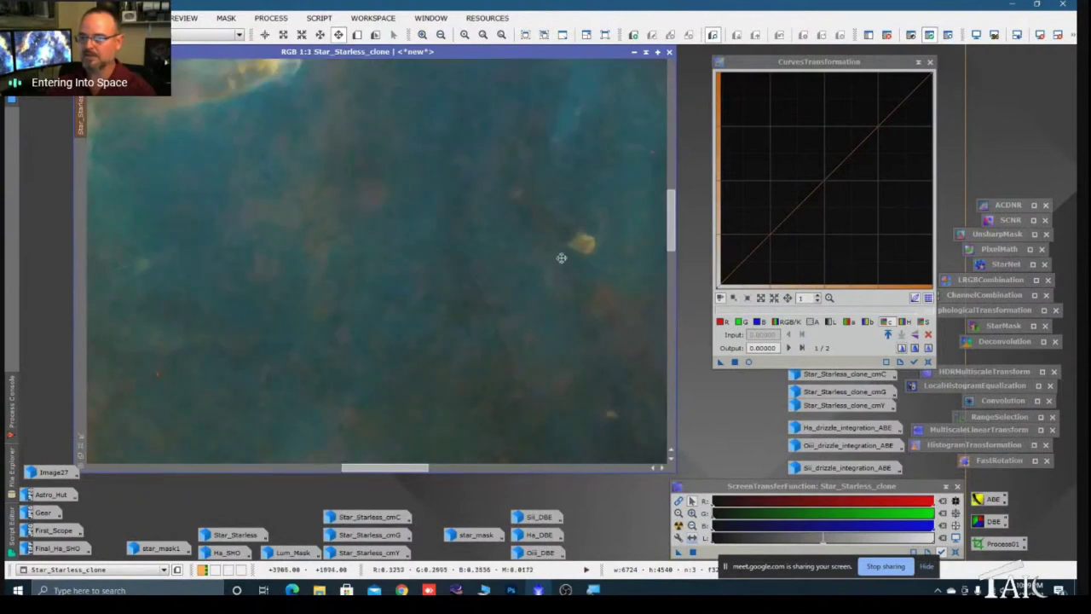
scroll(564, 231, "down", 1)
scroll(563, 237, "down", 5)
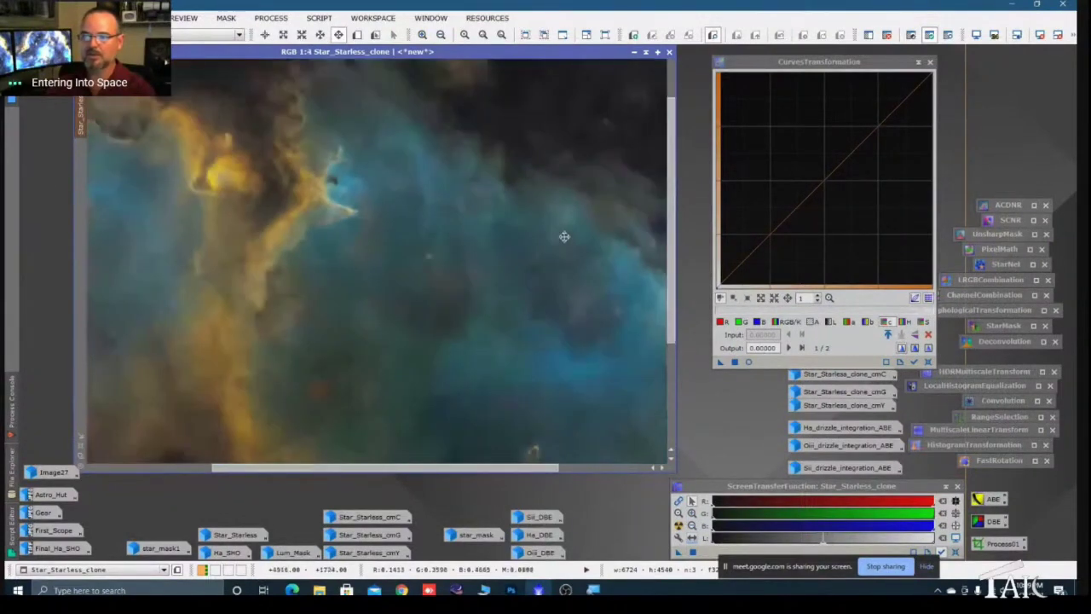
key("space")
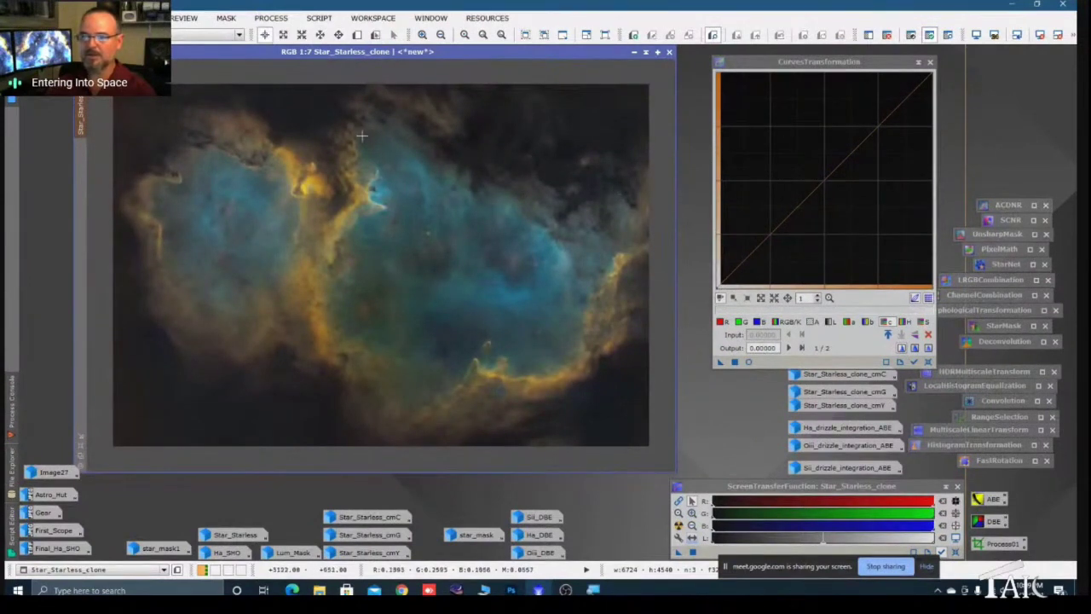
scroll(260, 156, "up", 1)
left_click_drag(247, 163, 298, 188)
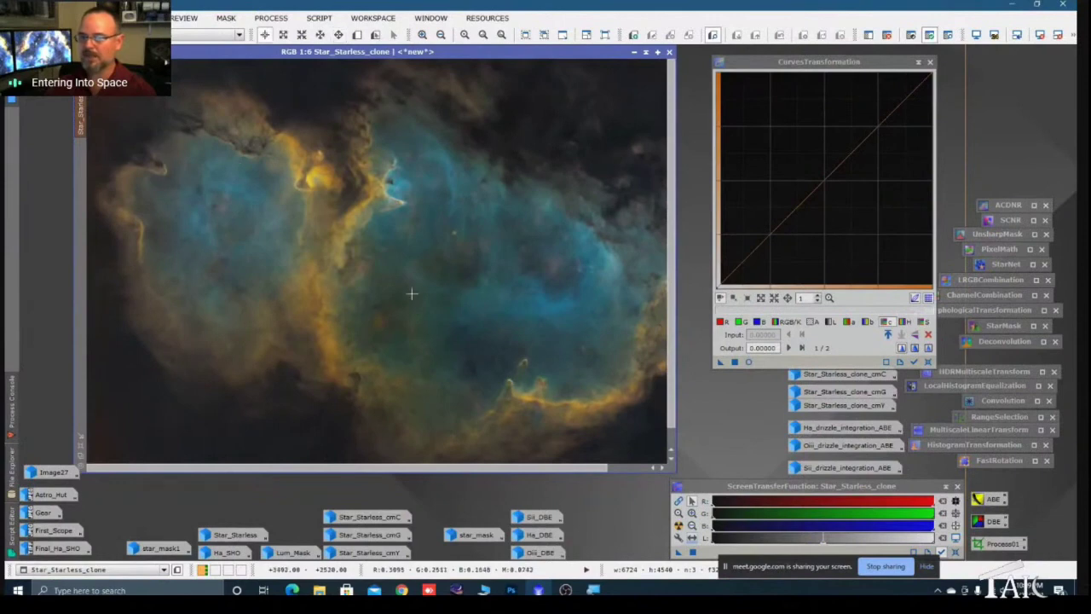
scroll(412, 295, "down", 1)
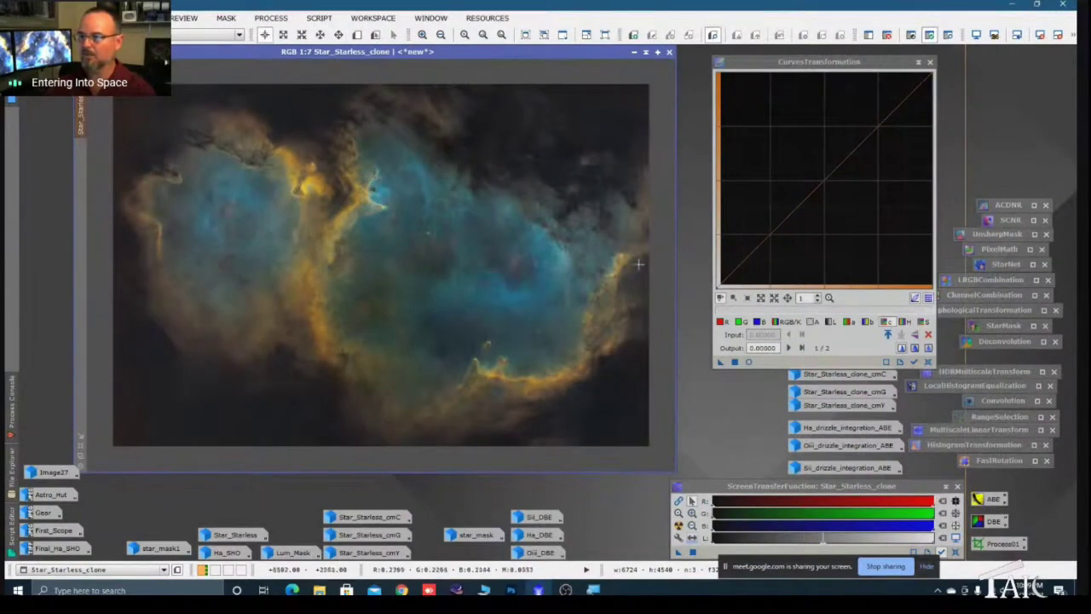
Step: Open the cyan mask Star_Starless_clone_cmC, assign it as the mask of Star_Starless_clone, and minimize it
double_click(860, 379)
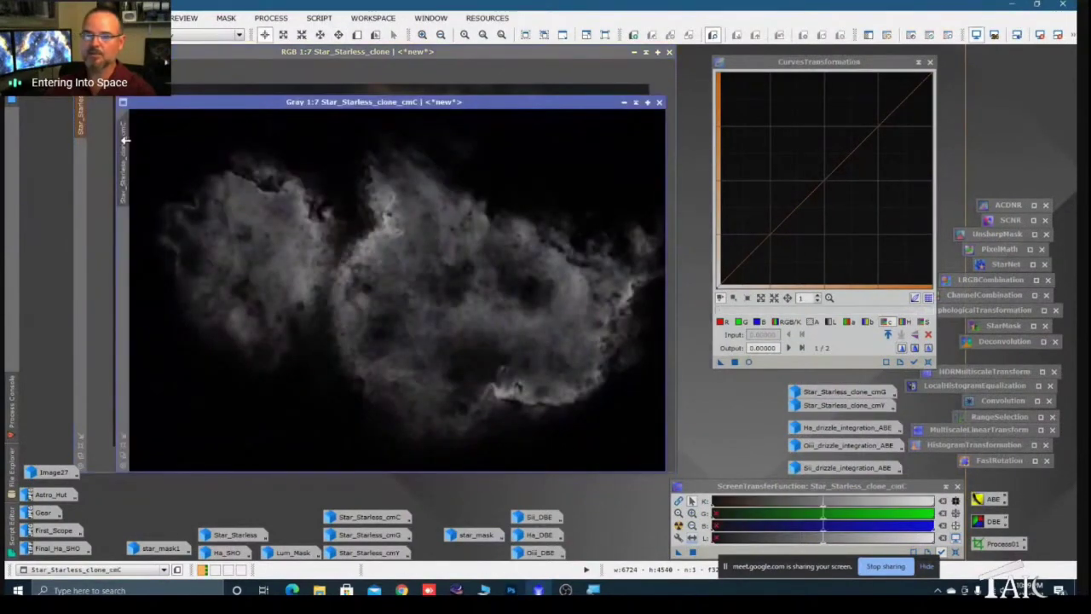
left_click_drag(578, 108, 574, 104)
left_click(581, 103)
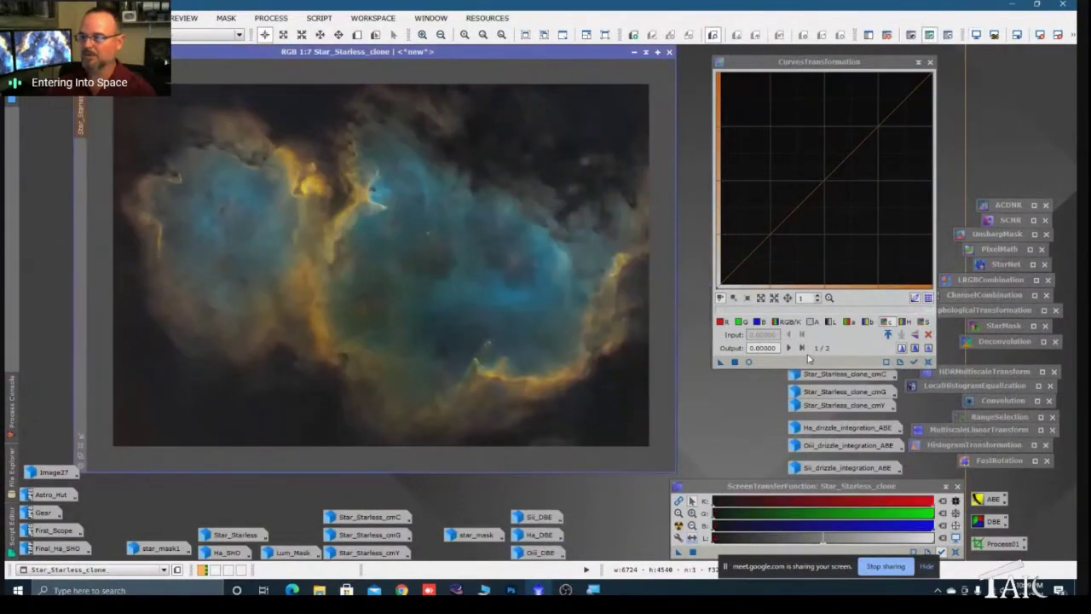
Step: With the preview on, lower the b curve near input 0.58 to about 0.53, apply and reset it, and put CurvesTransformation away
left_click(749, 363)
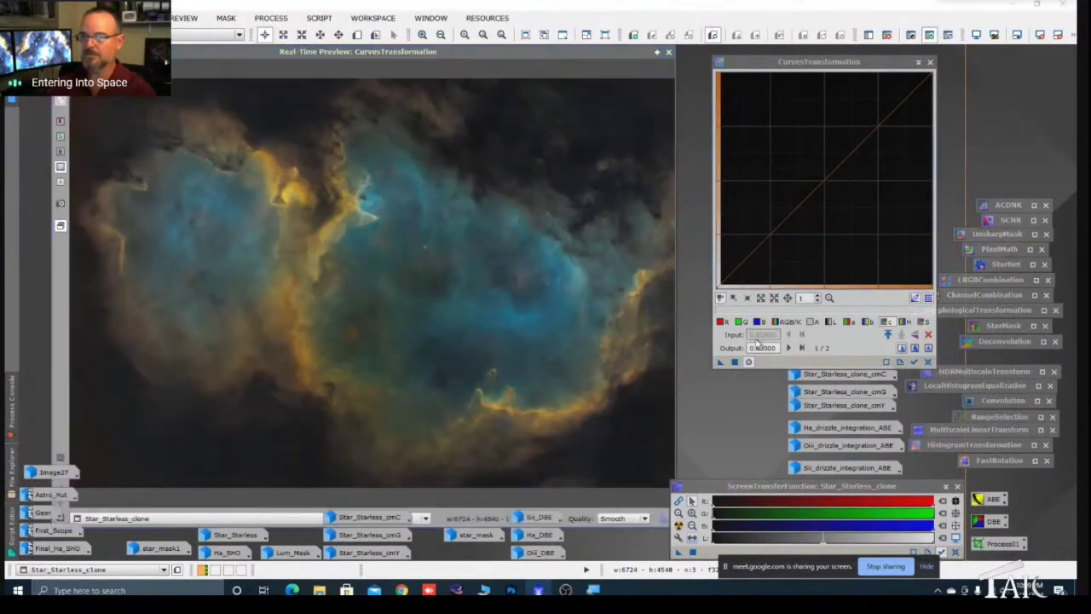
left_click(757, 322)
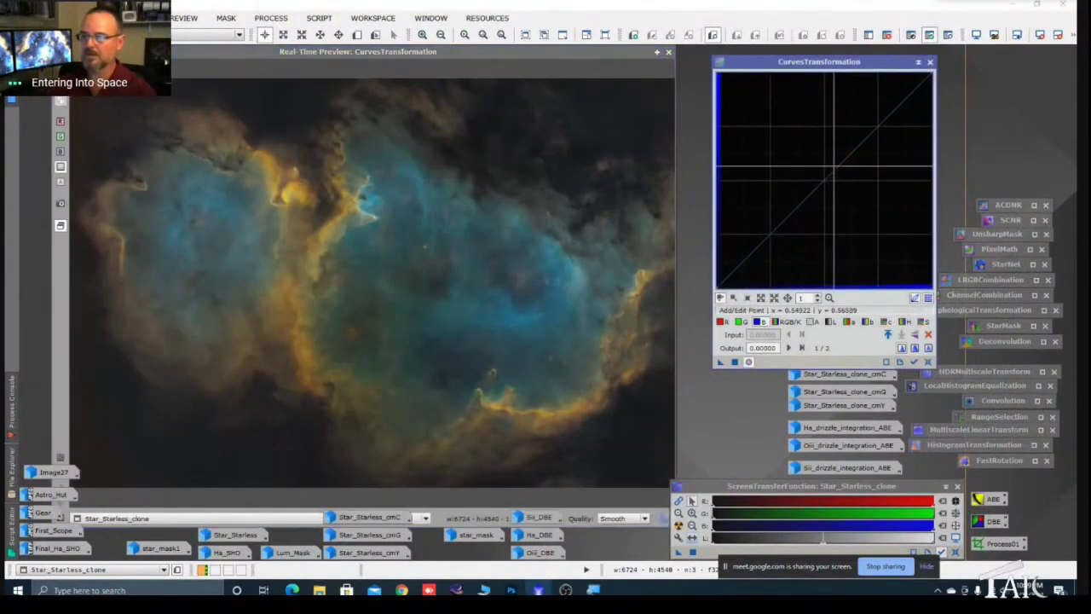
left_click(867, 323)
left_click_drag(840, 166, 844, 173)
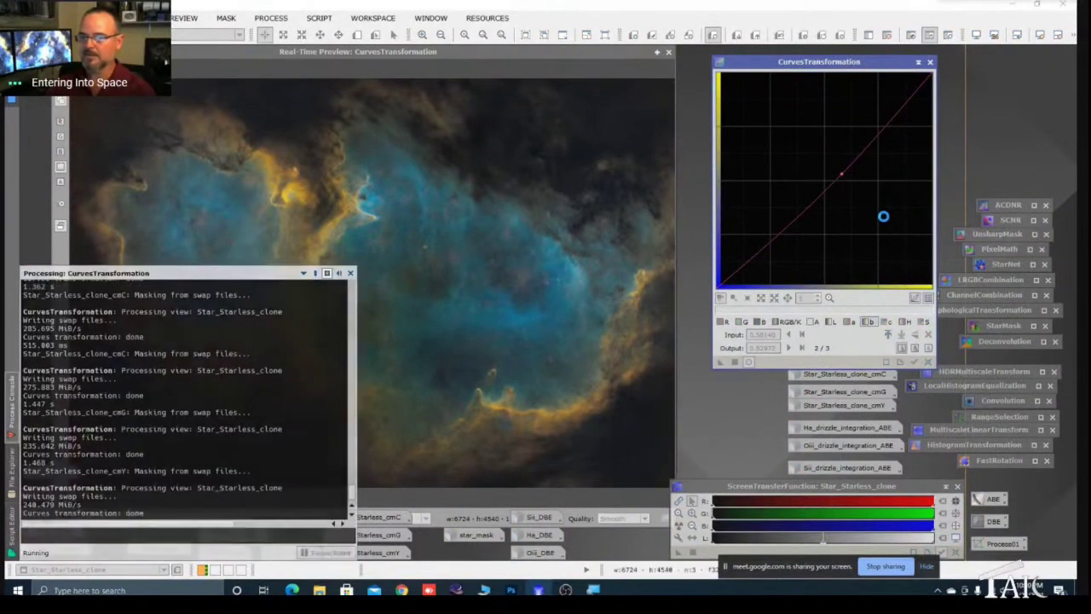
left_click(929, 361)
left_click_drag(917, 65, 922, 64)
left_click(922, 63)
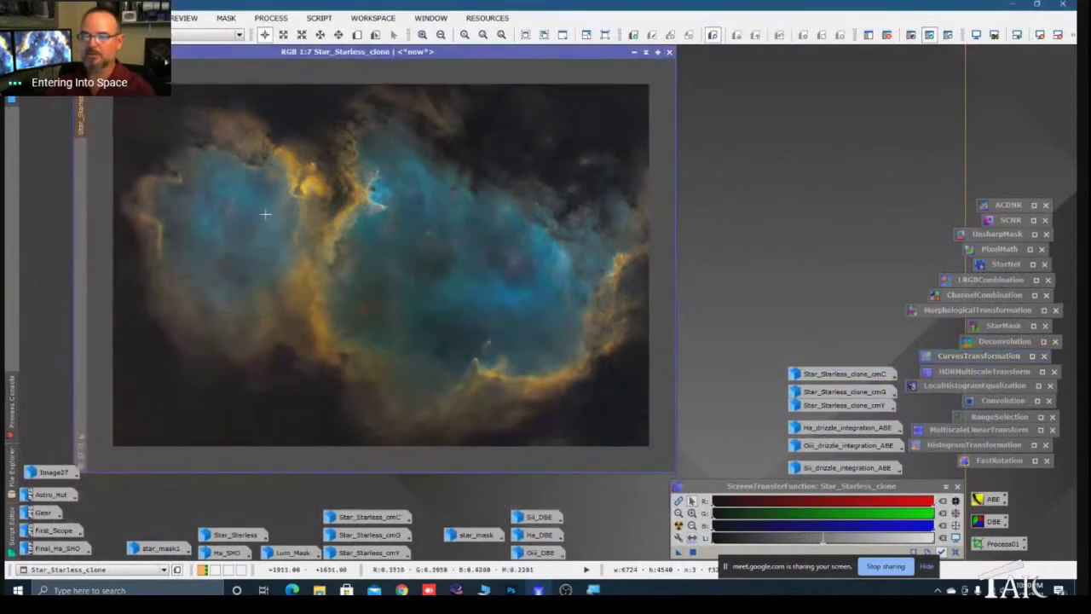
Step: Remove the mask from Star_Starless_clone and examine the colours across the whole nebula
right_click(265, 217)
mouse_move(348, 342)
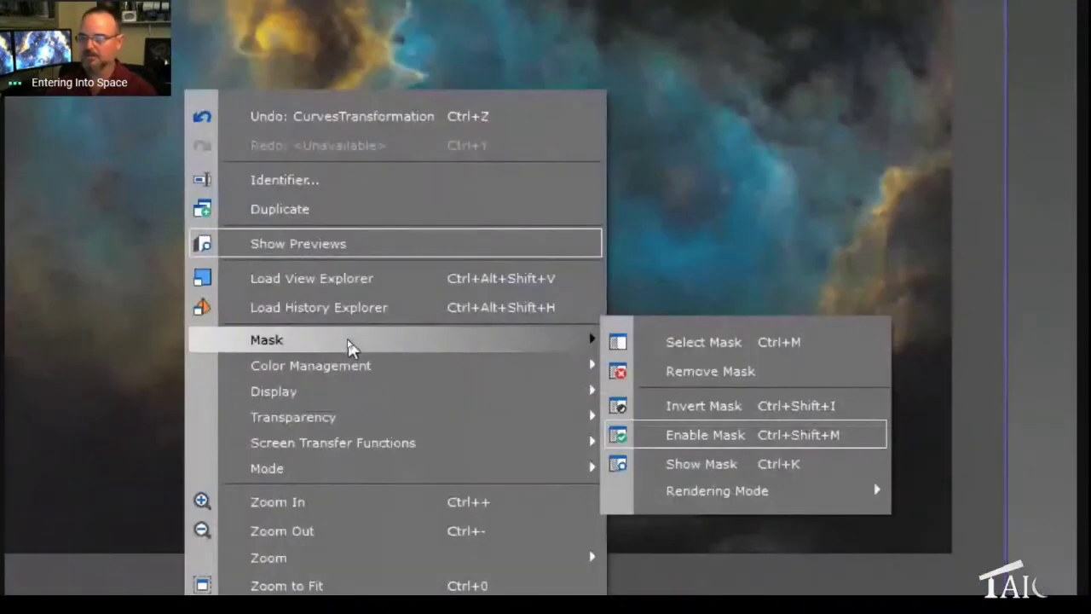
left_click(694, 373)
scroll(540, 283, "down", 1)
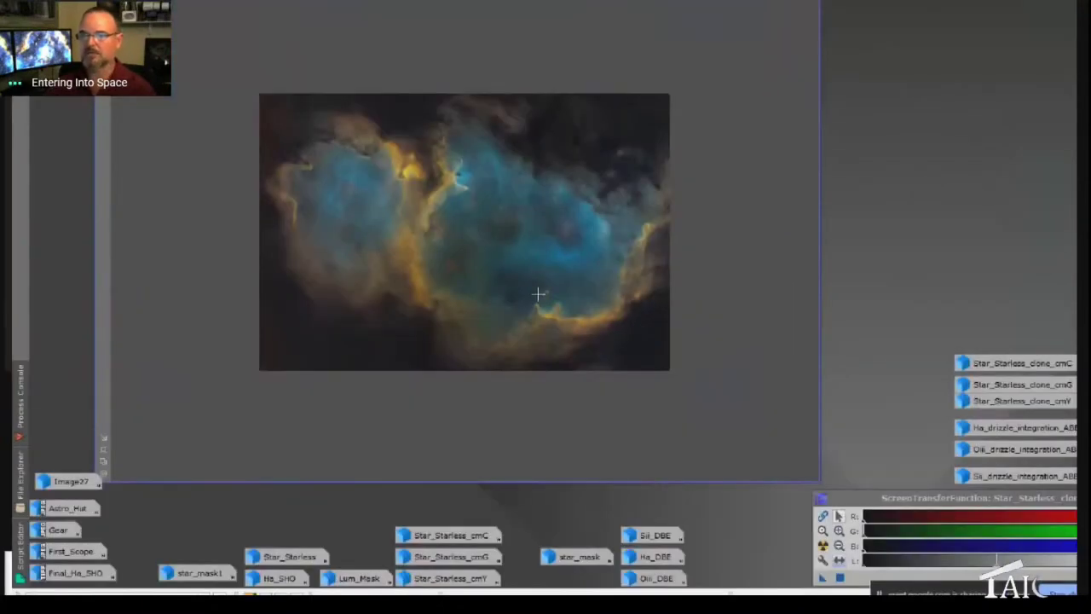
scroll(478, 188, "up", 3)
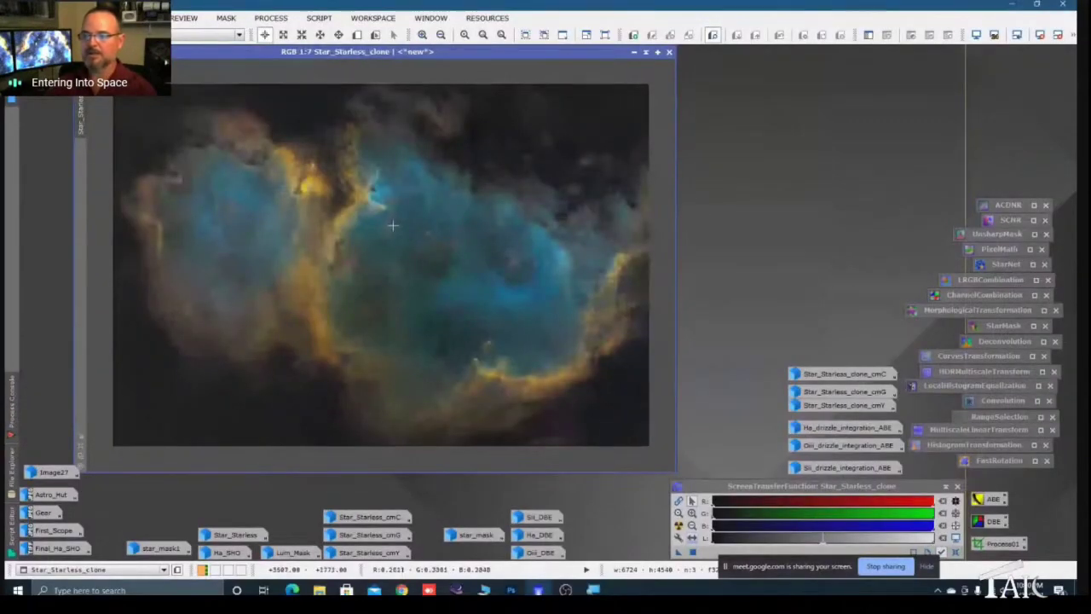
left_click_drag(361, 55, 359, 56)
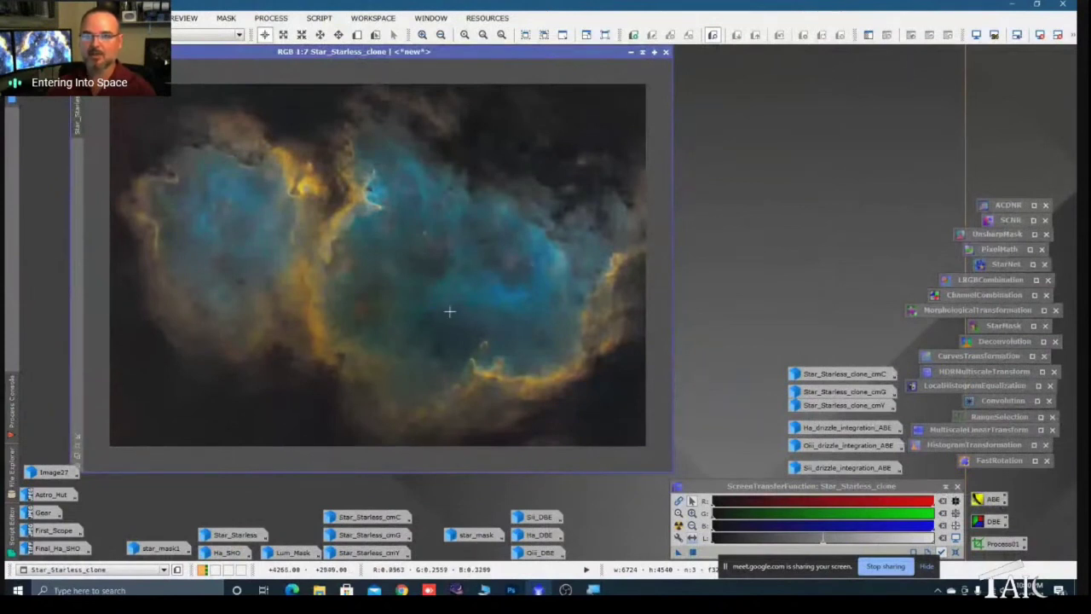
scroll(410, 154, "up", 1)
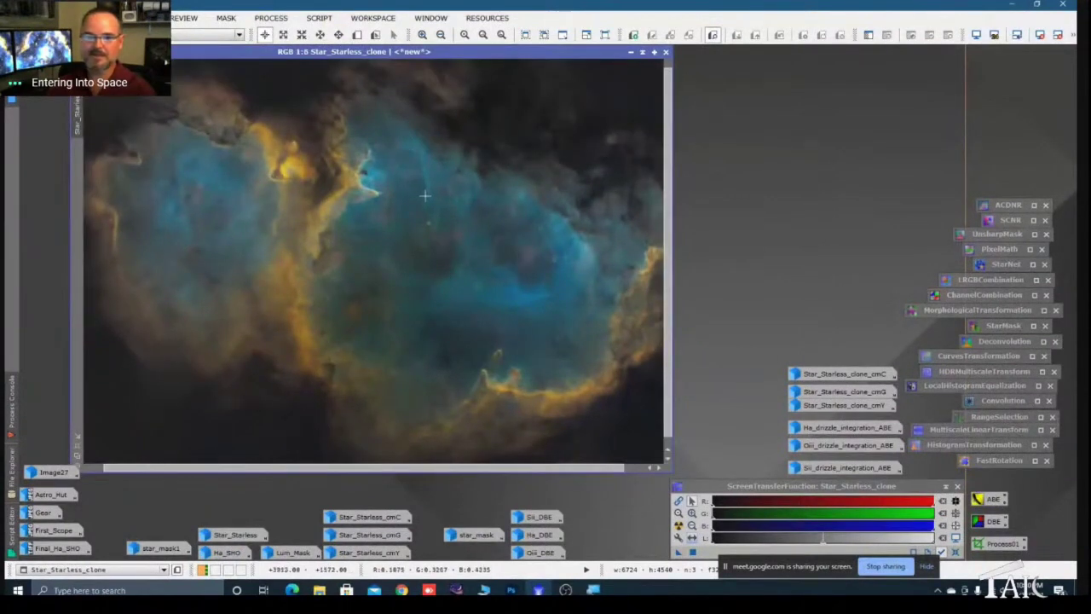
Step: Open Ha_drizzle_integration_ABE to view its nebula structure, minimize it, and return to Star_Starless_clone
scroll(424, 196, "down", 2)
scroll(424, 196, "up", 2)
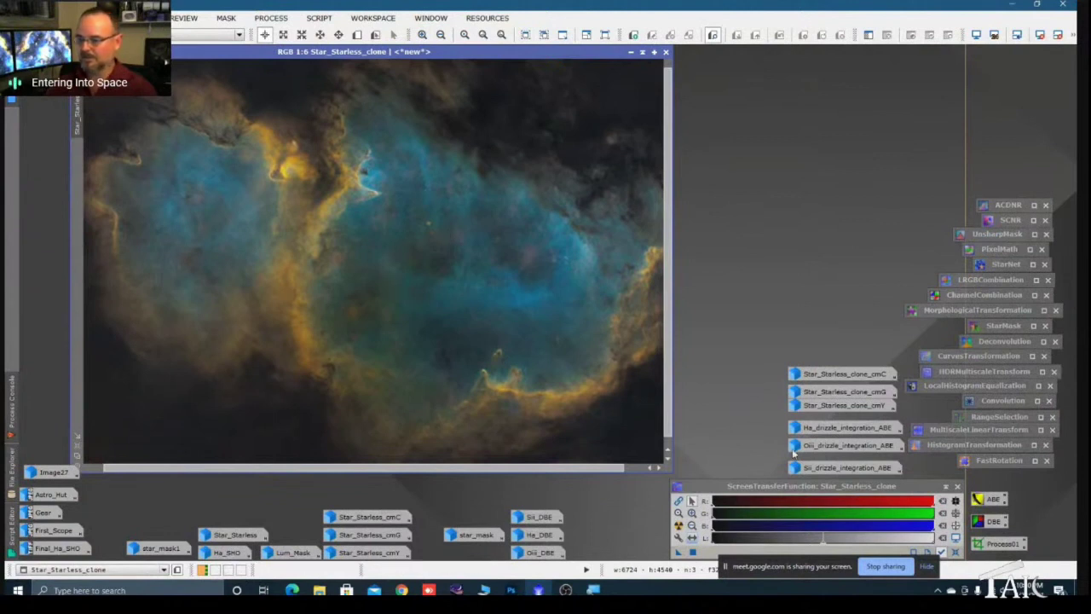
left_click(820, 446)
mouse_move(826, 436)
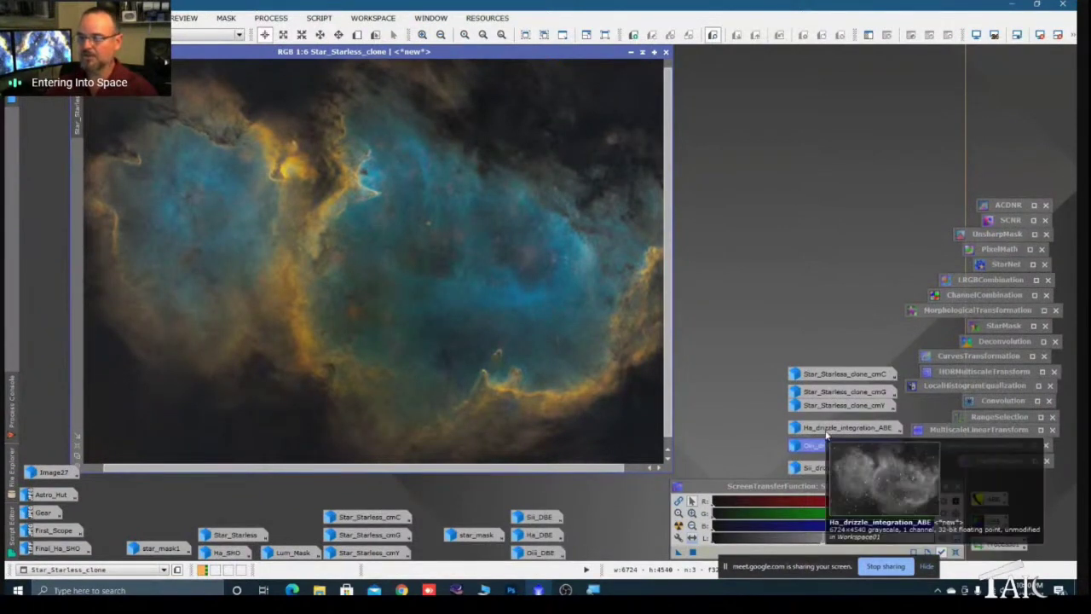
double_click(826, 435)
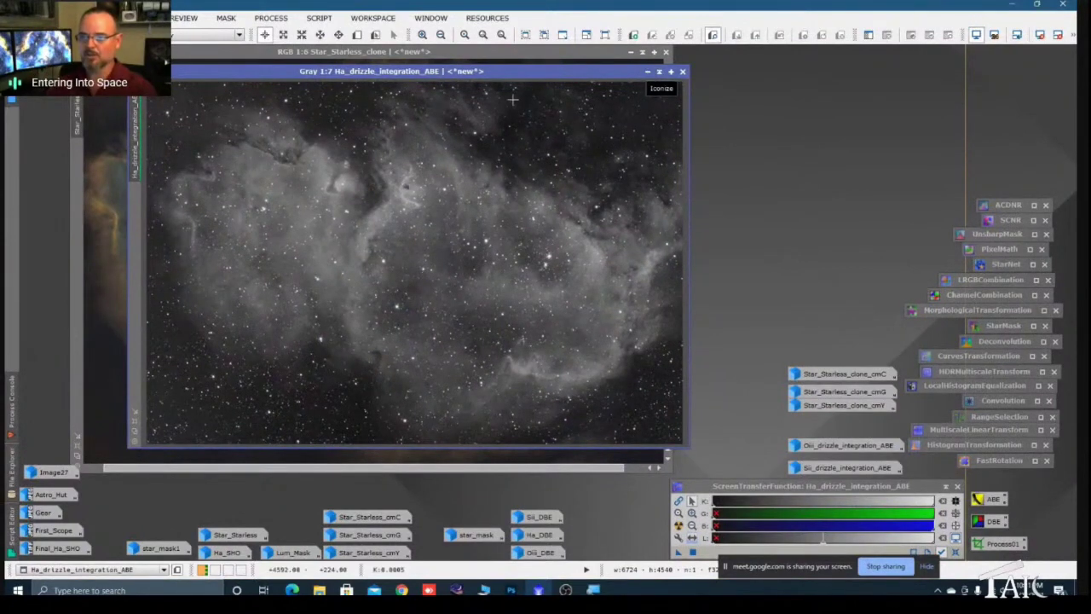
left_click(647, 71)
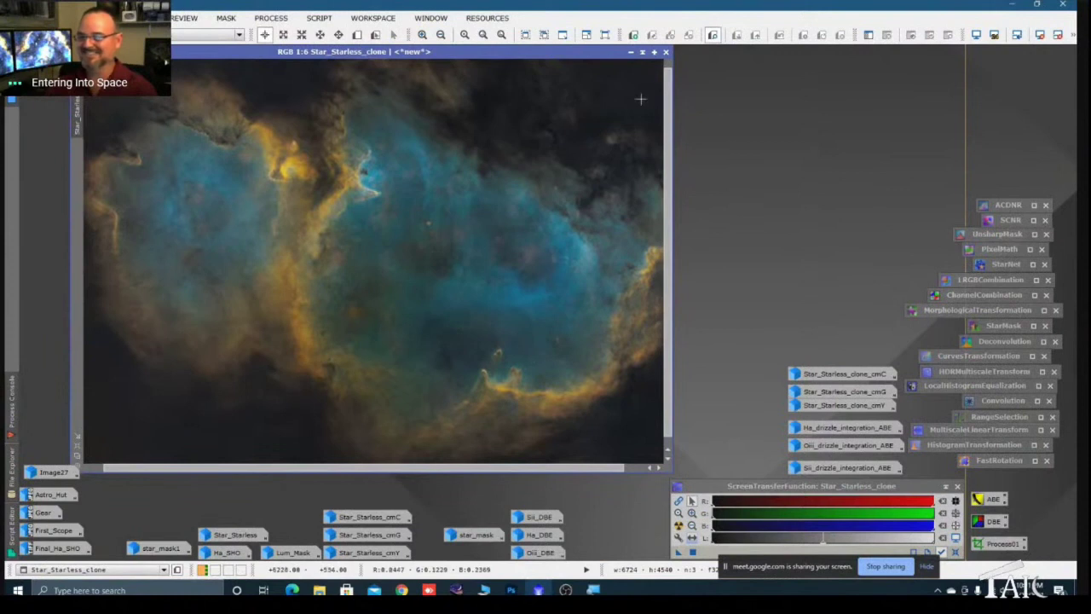
scroll(487, 203, "down", 1)
scroll(487, 202, "up", 1)
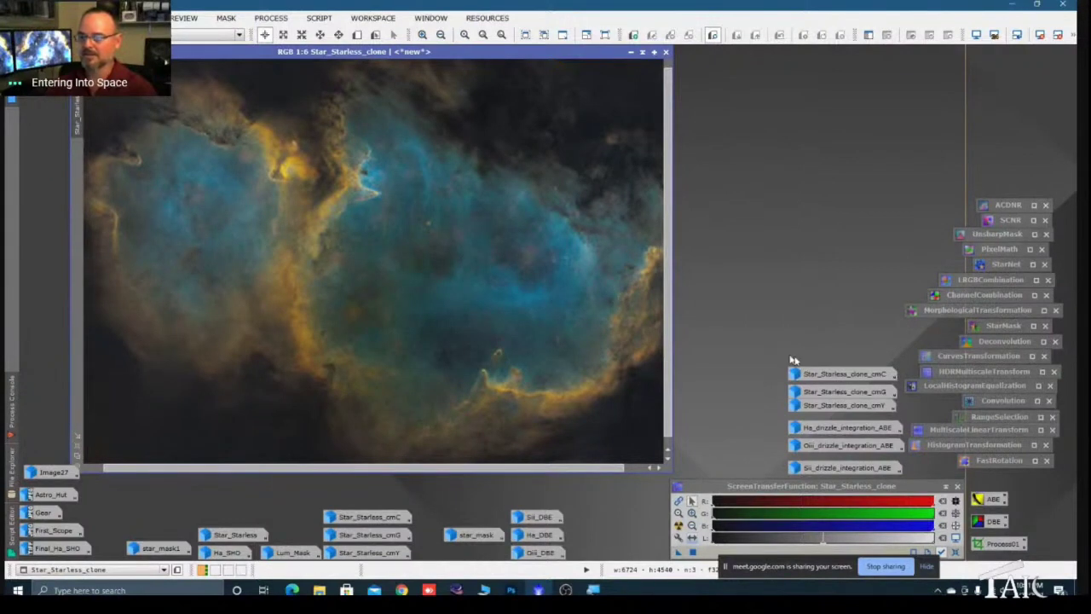
Step: Inspect the dark patches and small bright spot in the blue core of Star_Starless_clone up close, and return to the full nebula
left_click(824, 392)
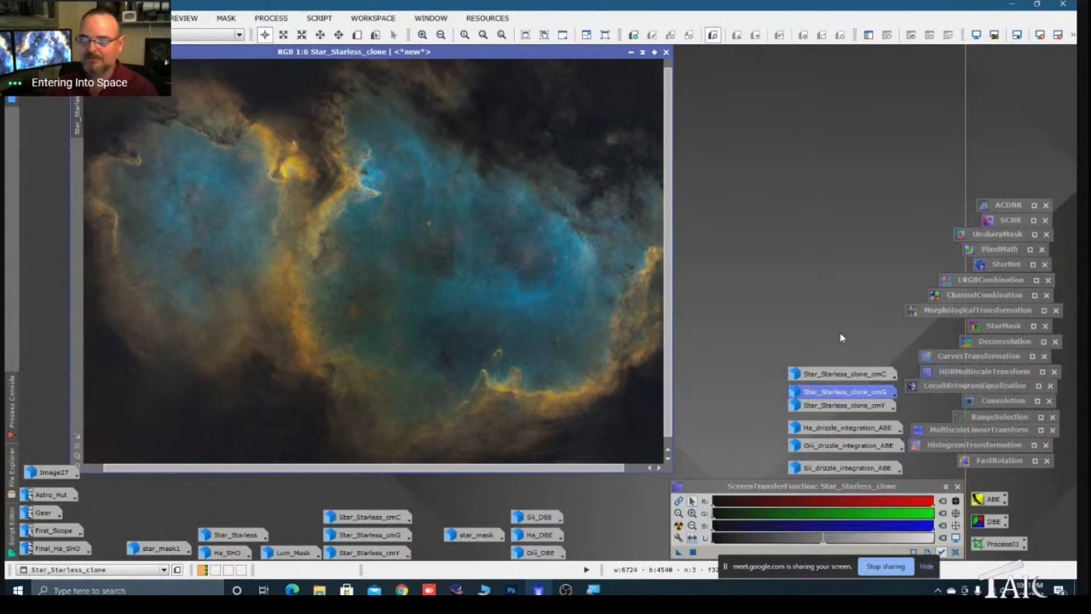
scroll(479, 215, "up", 3)
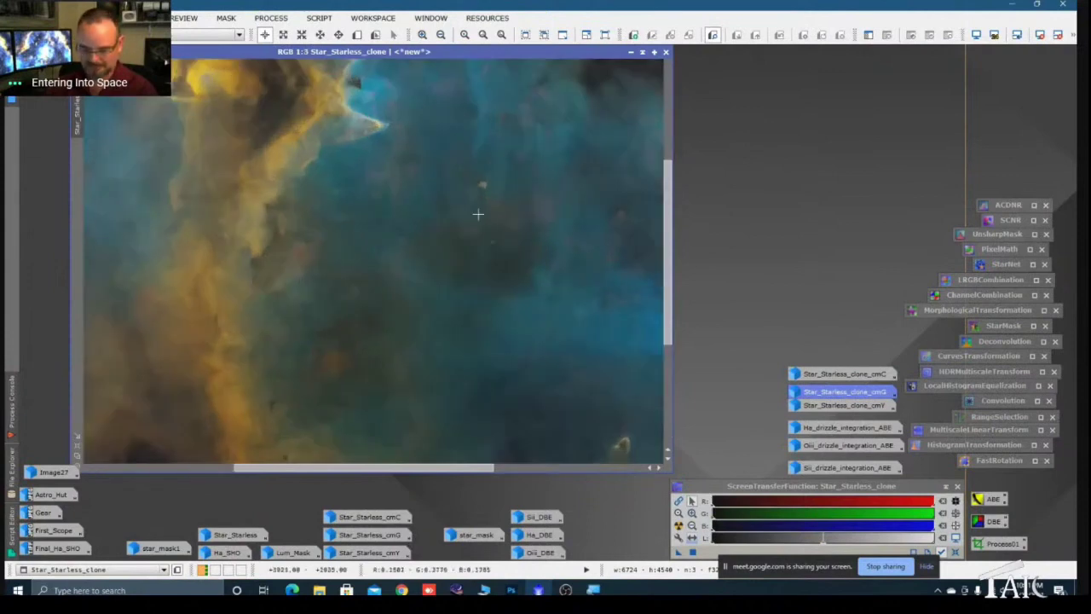
scroll(479, 215, "up", 1)
mouse_move(475, 214)
left_mouse_down()
mouse_move(448, 224)
mouse_move(439, 248)
mouse_move(463, 231)
left_mouse_up()
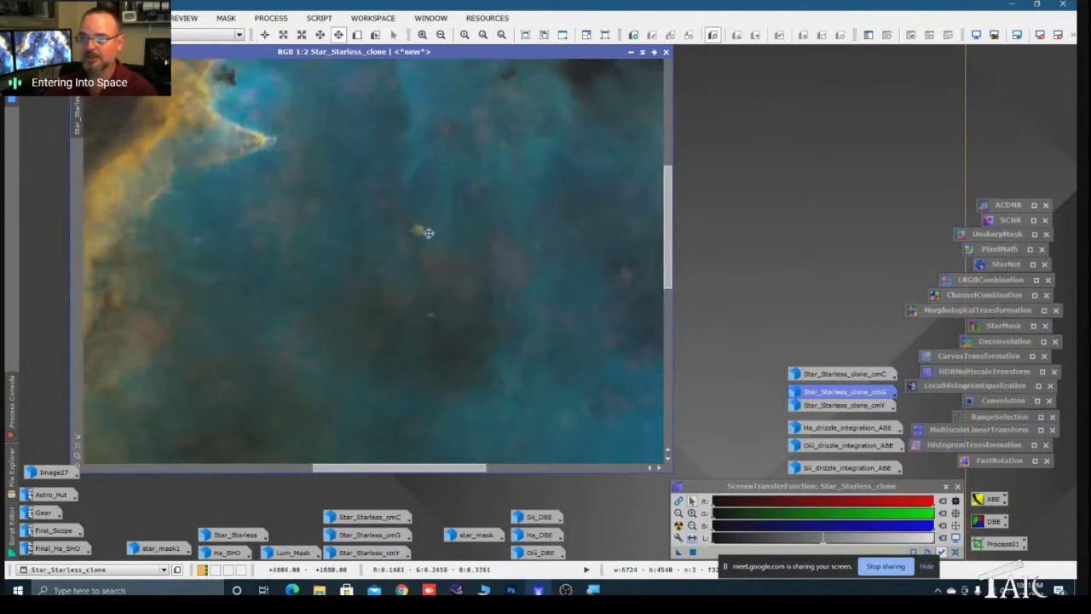
key("alt+r")
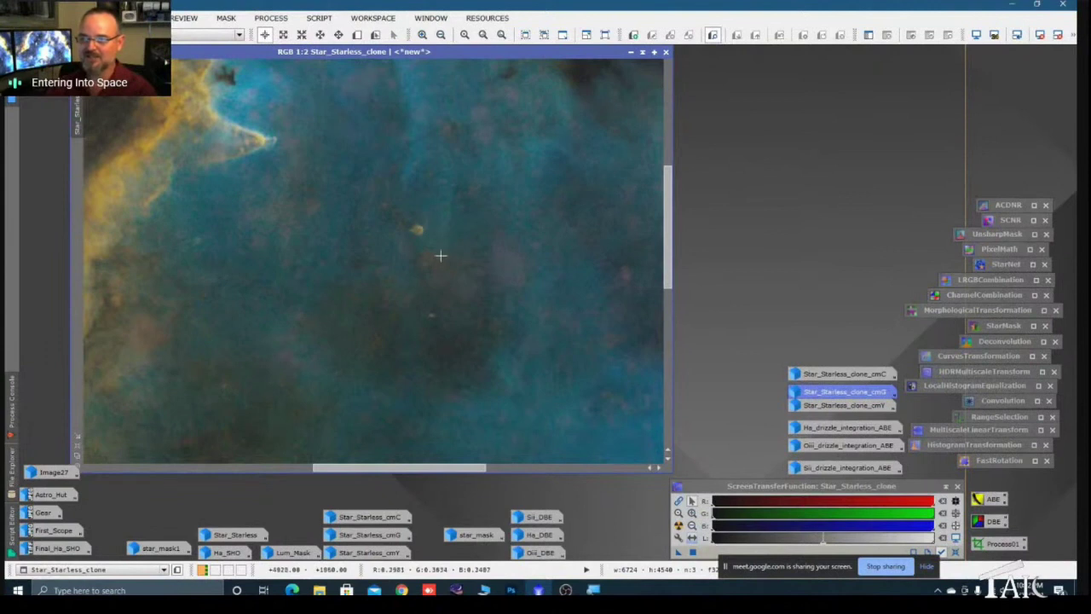
scroll(438, 257, "down", 2)
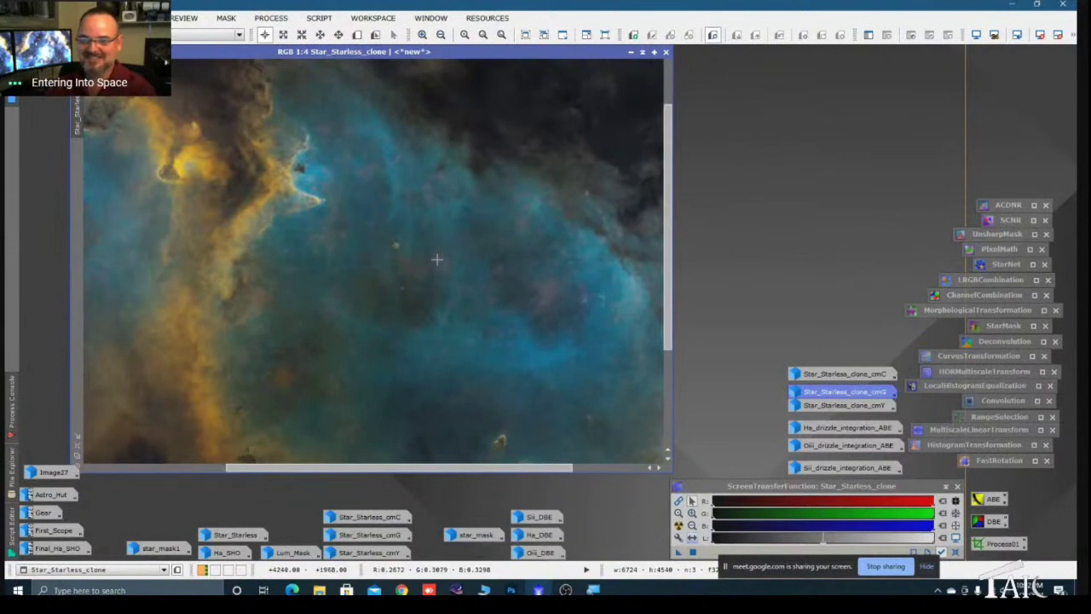
scroll(438, 259, "down", 2)
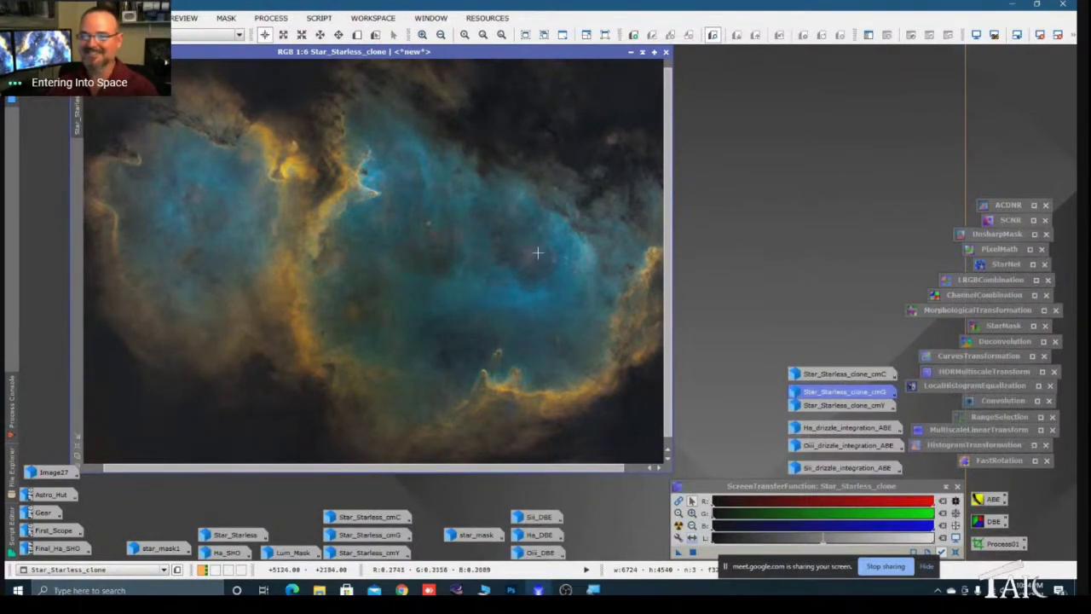
Step: Reposition the Star_Starless_clone window, open star_mask to check its stars, and minimize it
left_click_drag(589, 55, 574, 54)
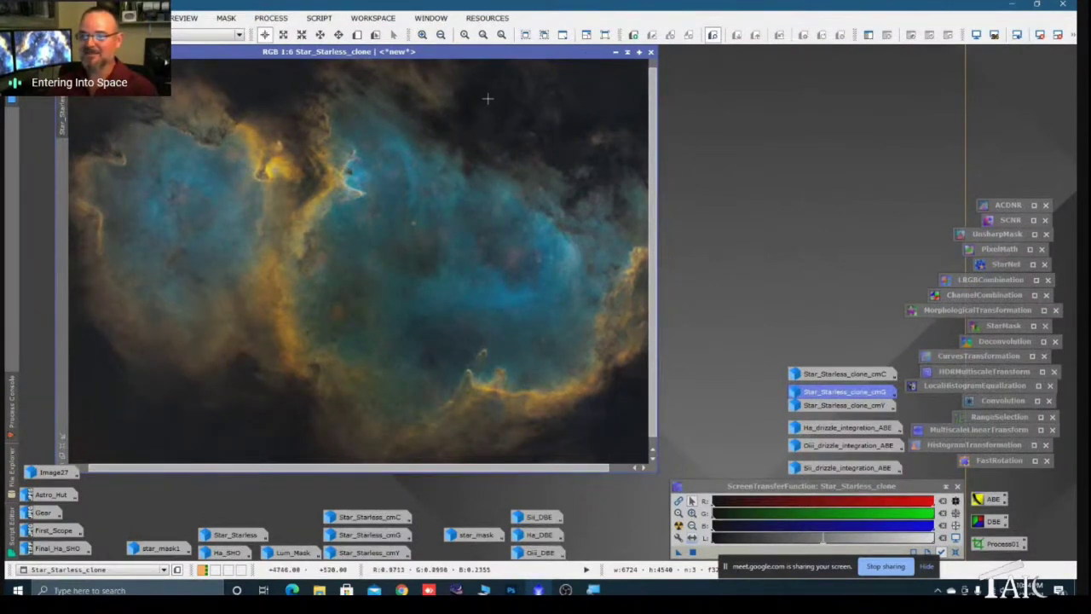
left_click_drag(550, 56, 584, 59)
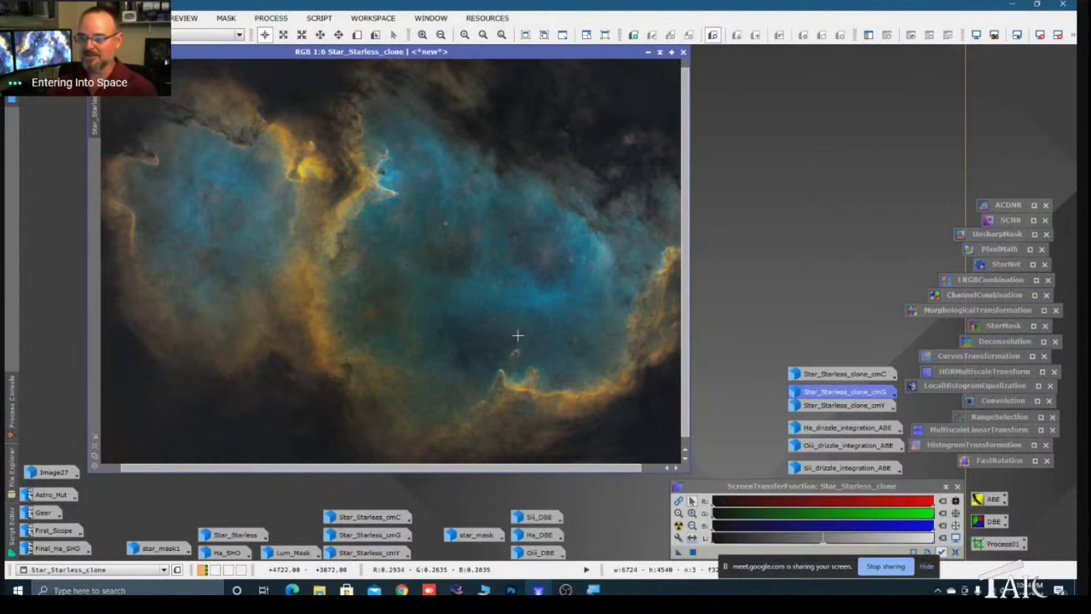
double_click(472, 535)
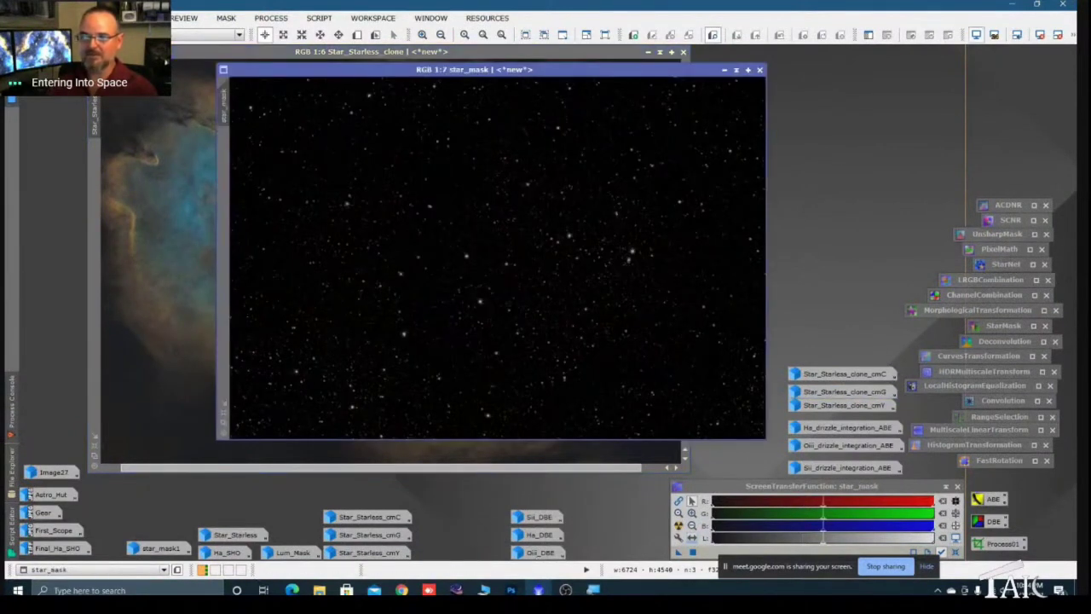
left_click(725, 70)
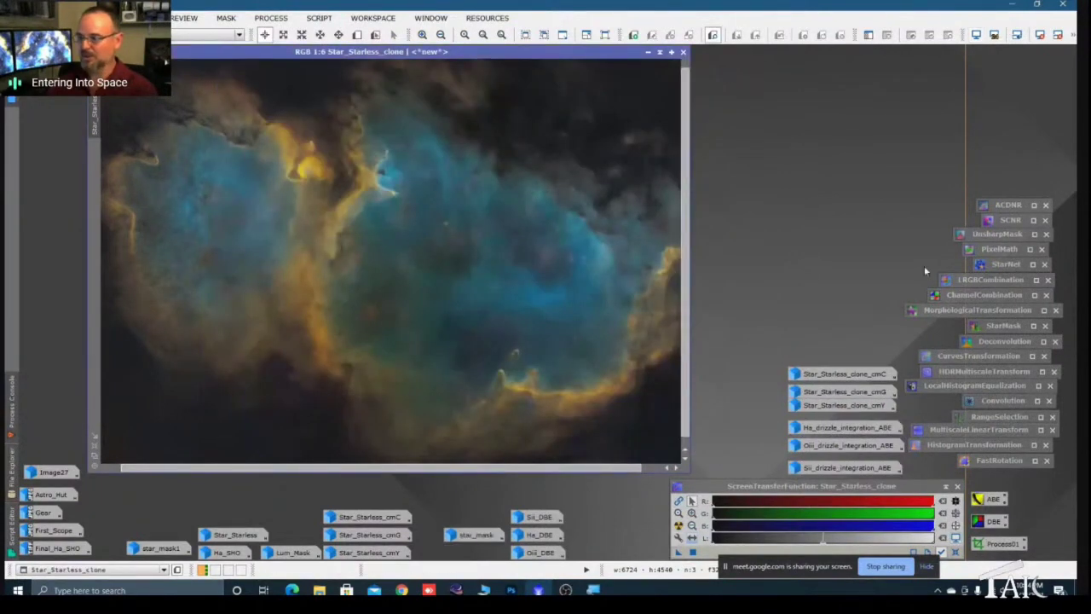
Step: In PixelMath, replace the image name before the star term so the RGB/K expression reads Star_Starless_clone+(.8*star_mask), and accept it
double_click(997, 249)
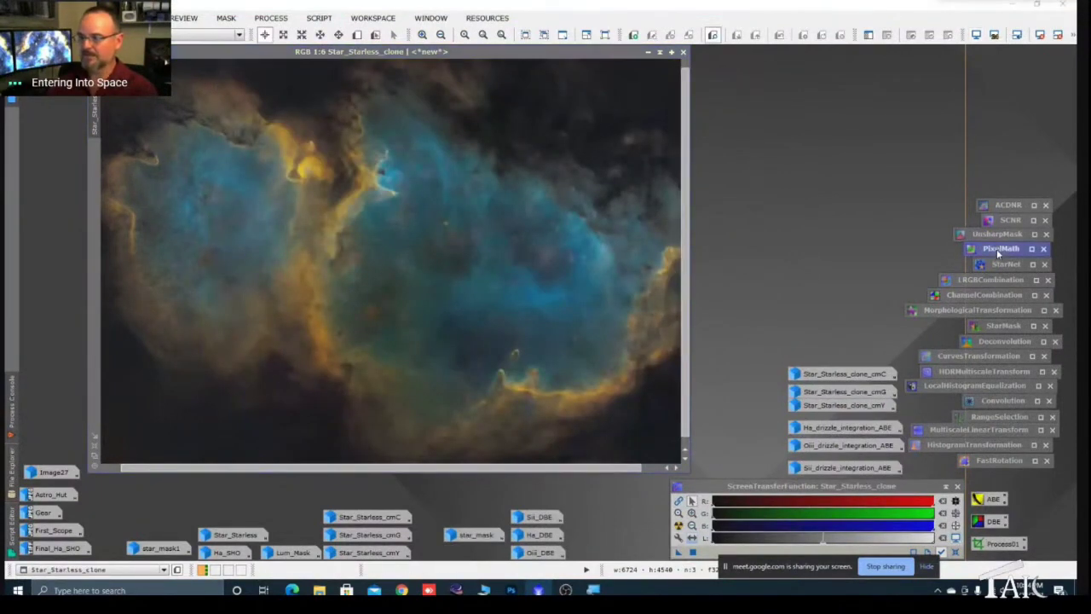
left_click_drag(882, 104, 848, 93)
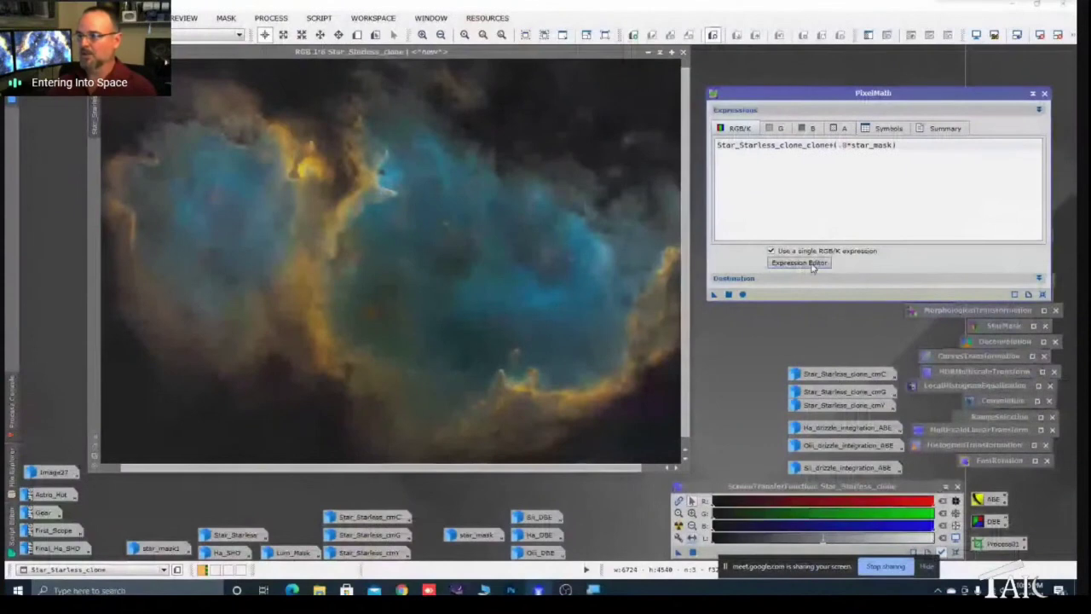
left_click(831, 271)
left_click_drag(716, 99, 980, 96)
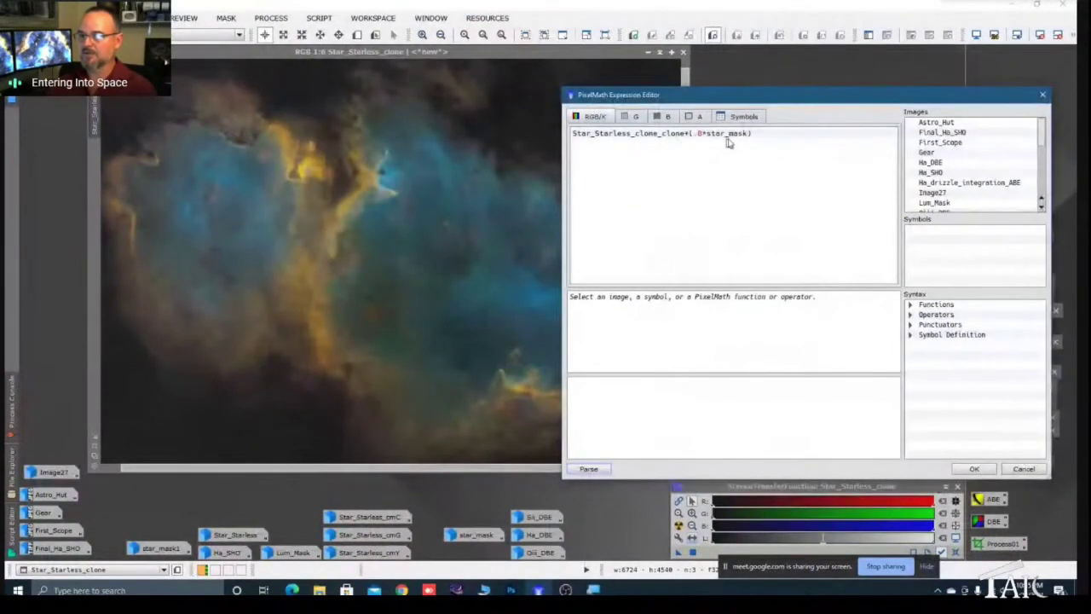
left_click(686, 135)
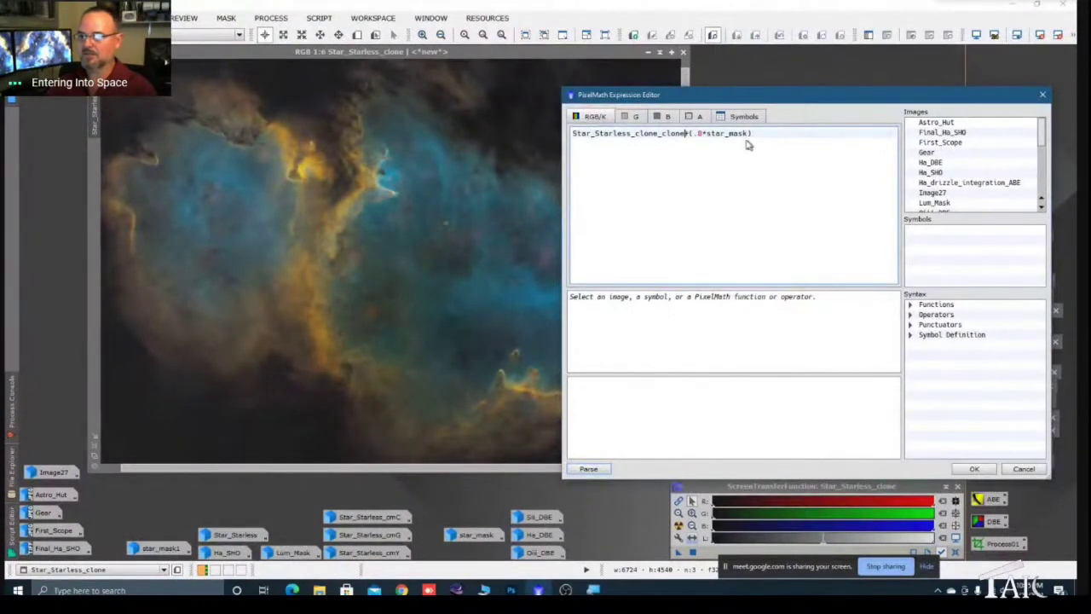
key("BackSpace")
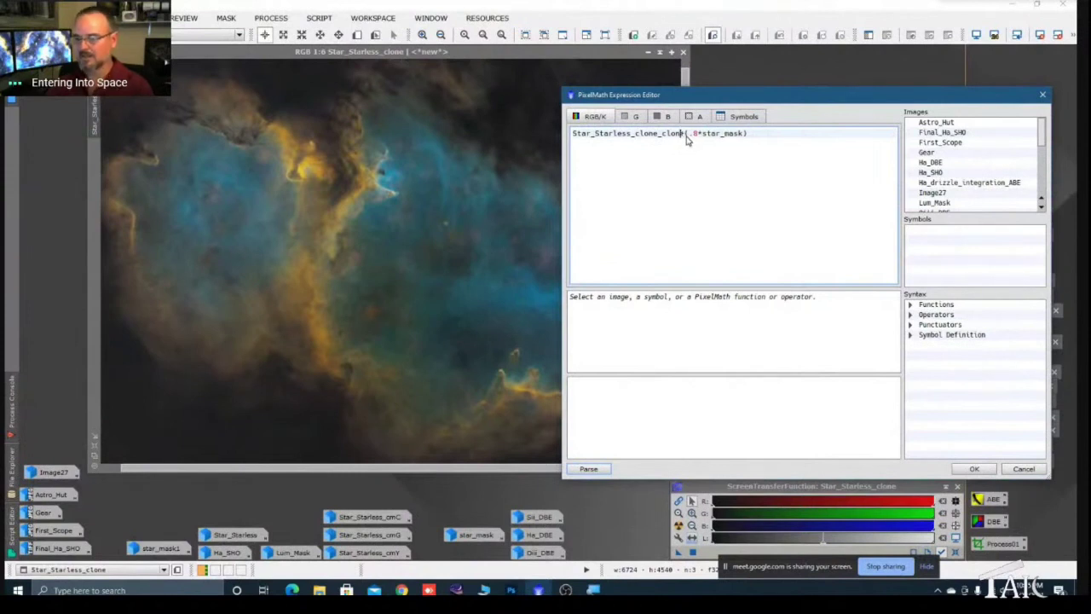
key("BackSpace")
key("BackSpace")
key("BackSpace")
key("BackSpace")
key("BackSpace")
key("BackSpace")
key("BackSpace")
key("BackSpace")
key("BackSpace")
key("BackSpace")
key("BackSpace")
key("BackSpace")
key("BackSpace")
key("BackSpace")
key("BackSpace")
key("BackSpace")
key("BackSpace")
key("BackSpace")
key("BackSpace")
key("BackSpace")
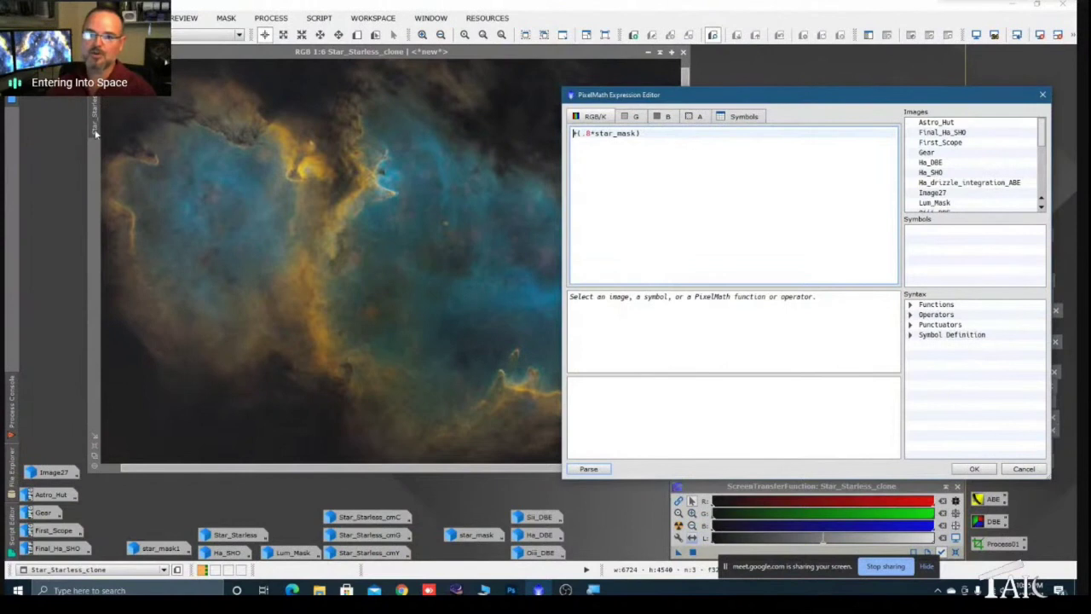
scroll(980, 170, "down", 2)
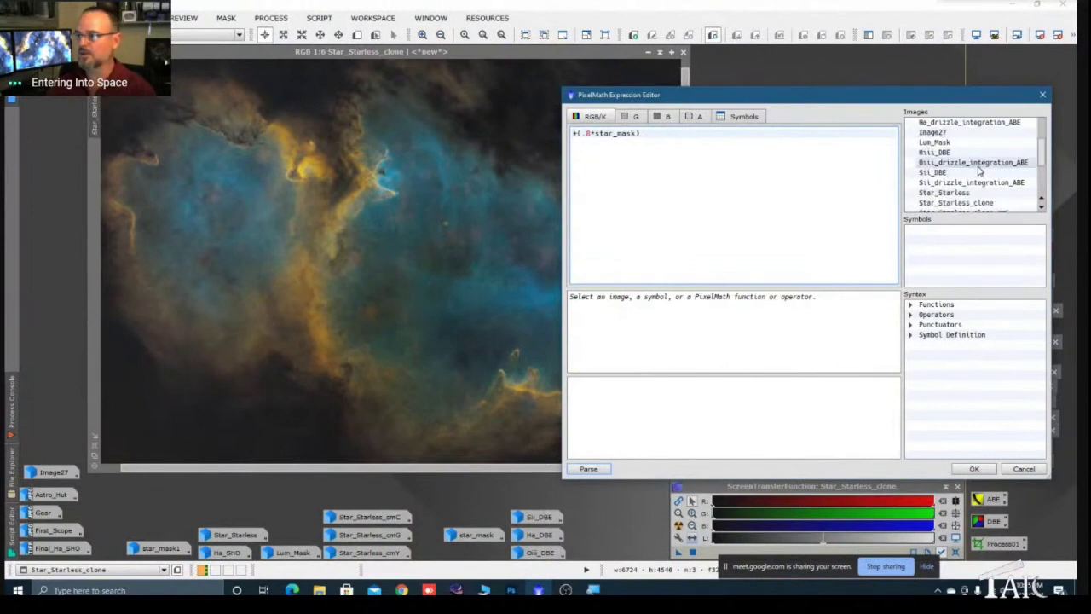
double_click(959, 204)
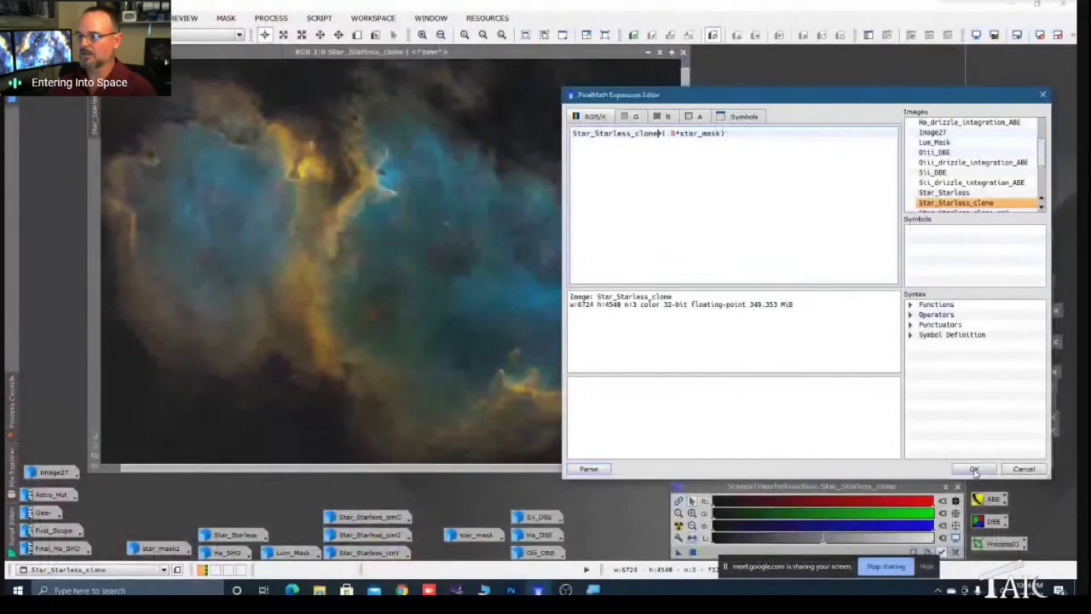
left_click(975, 471)
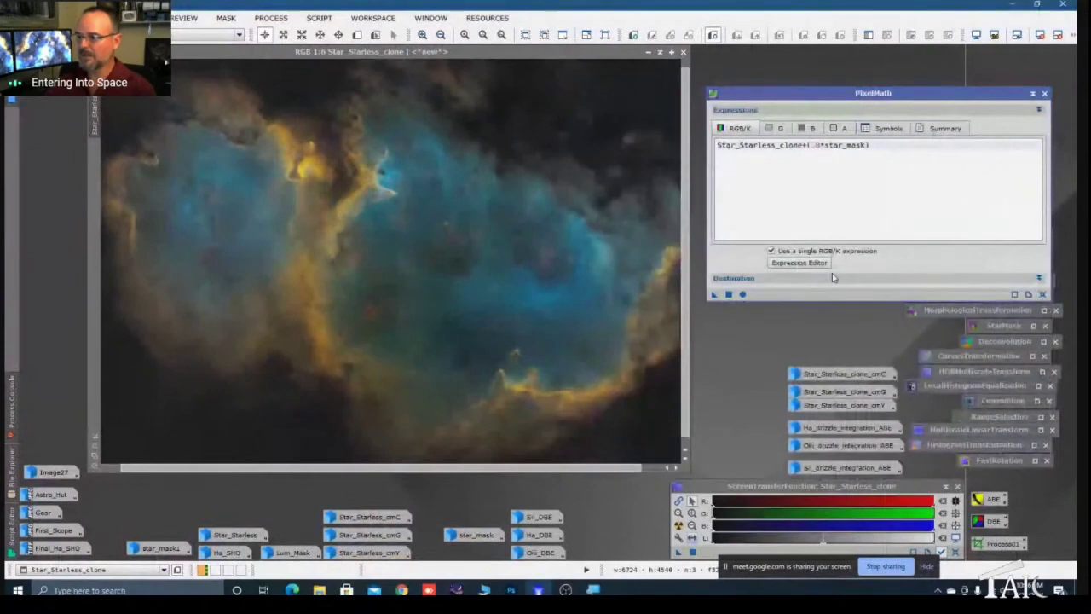
Step: Check the PixelMath destination options, apply the expression to Star_Starless_clone, and put PixelMath away
left_click(1039, 280)
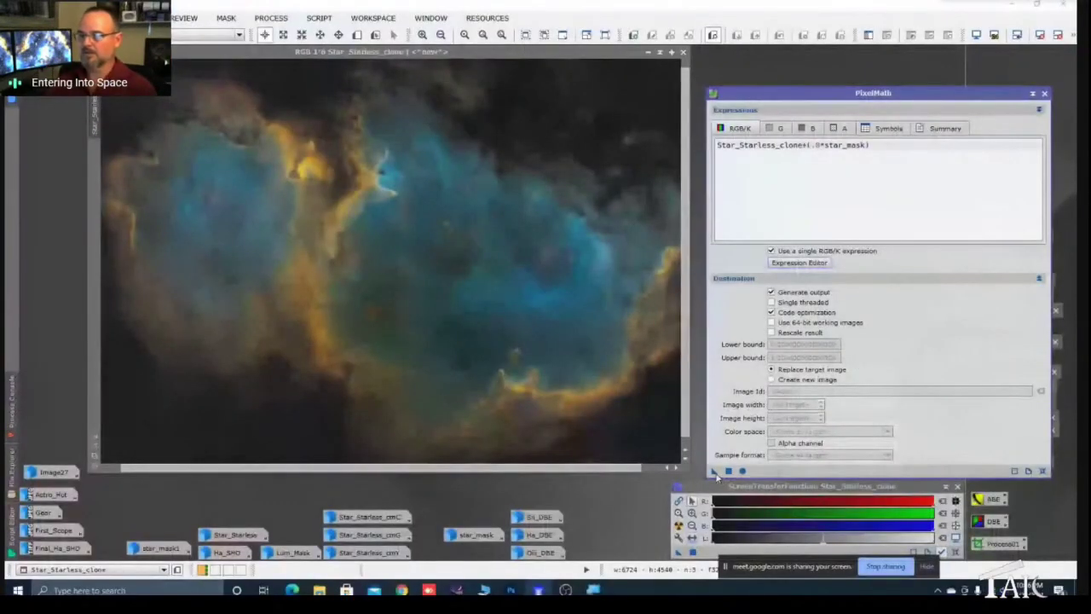
left_click_drag(713, 467, 553, 353)
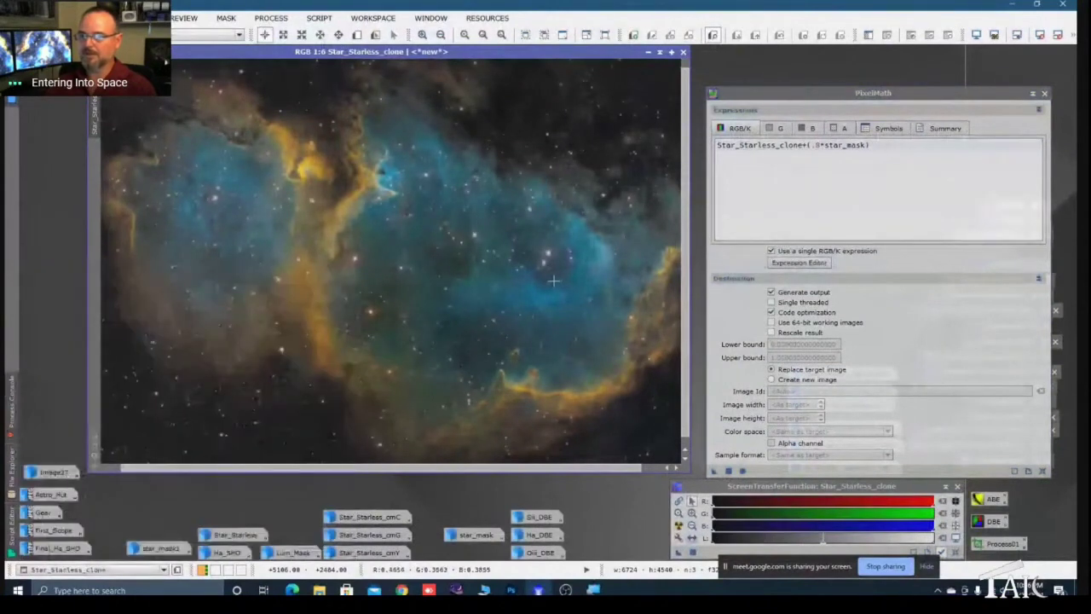
left_click(1033, 94)
Step: Examine the restored stars up close around the golden ridge and blue core of Star_Starless_clone
scroll(373, 233, "up", 3)
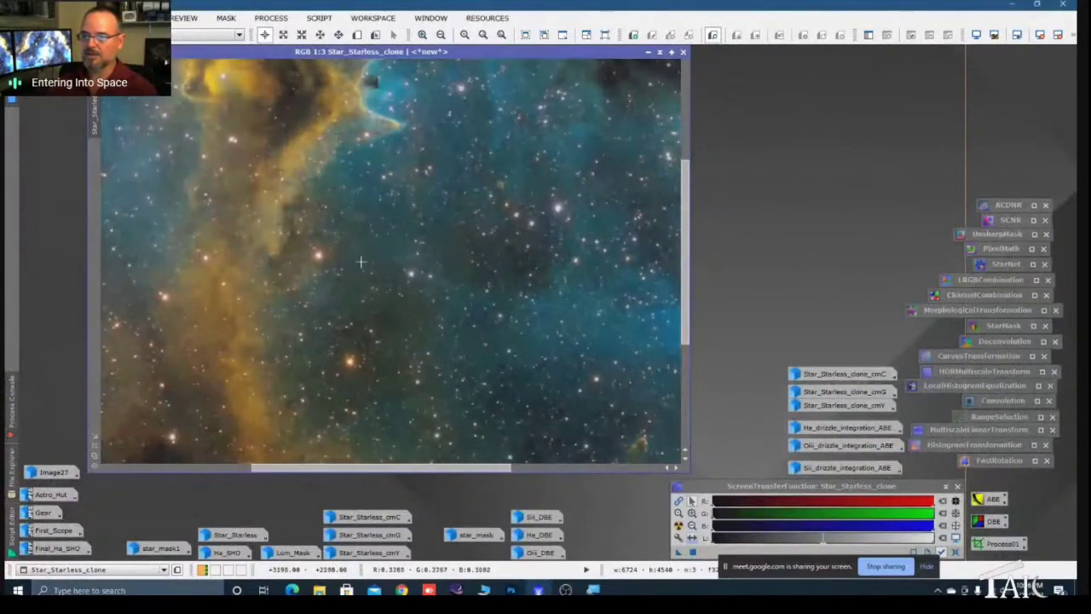
key("space")
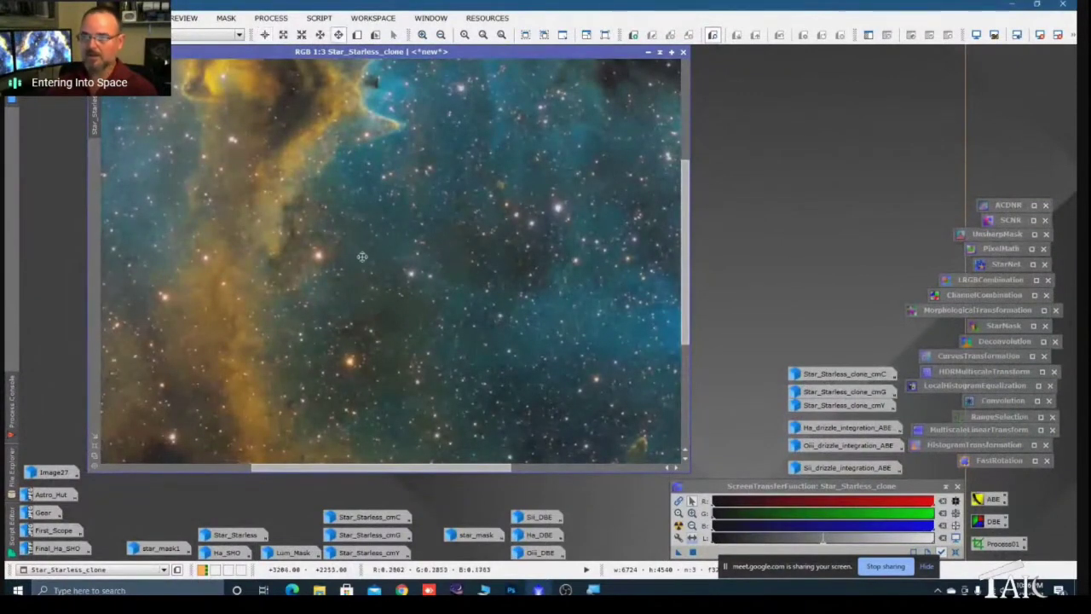
left_click_drag(362, 257, 490, 258)
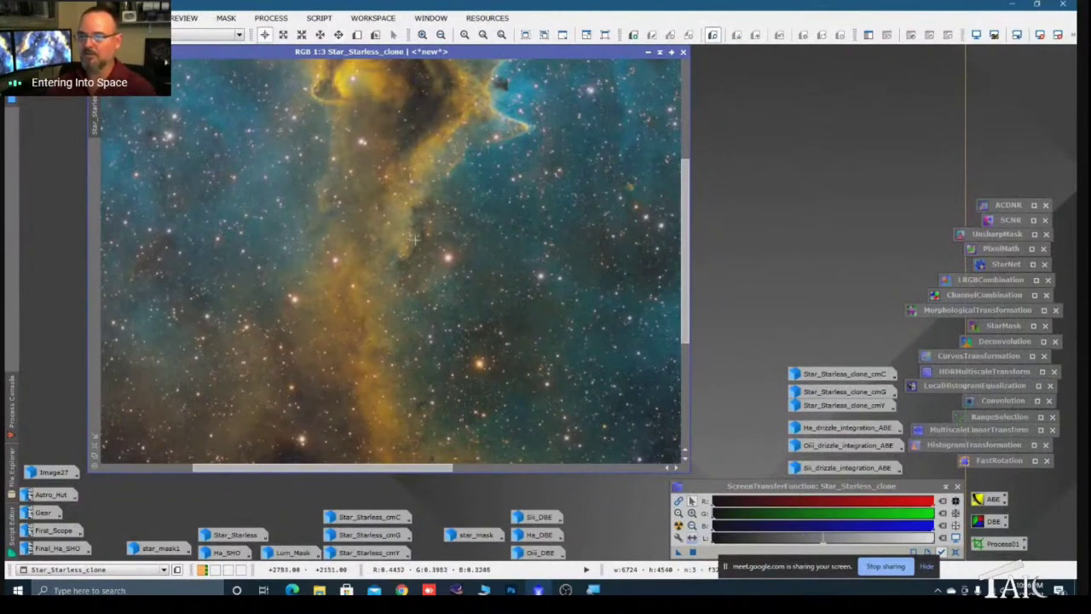
key("space")
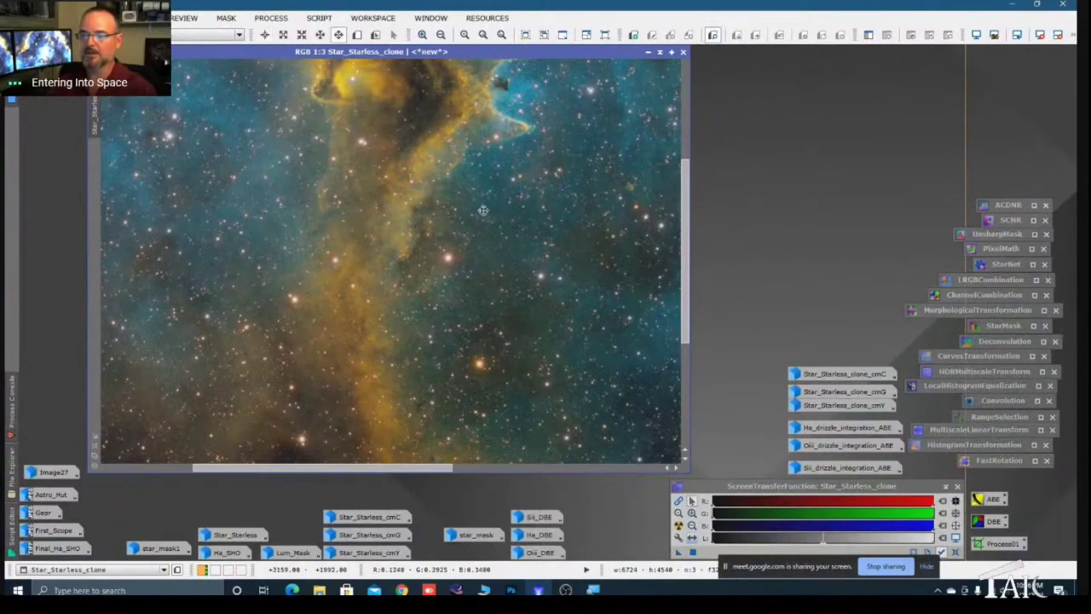